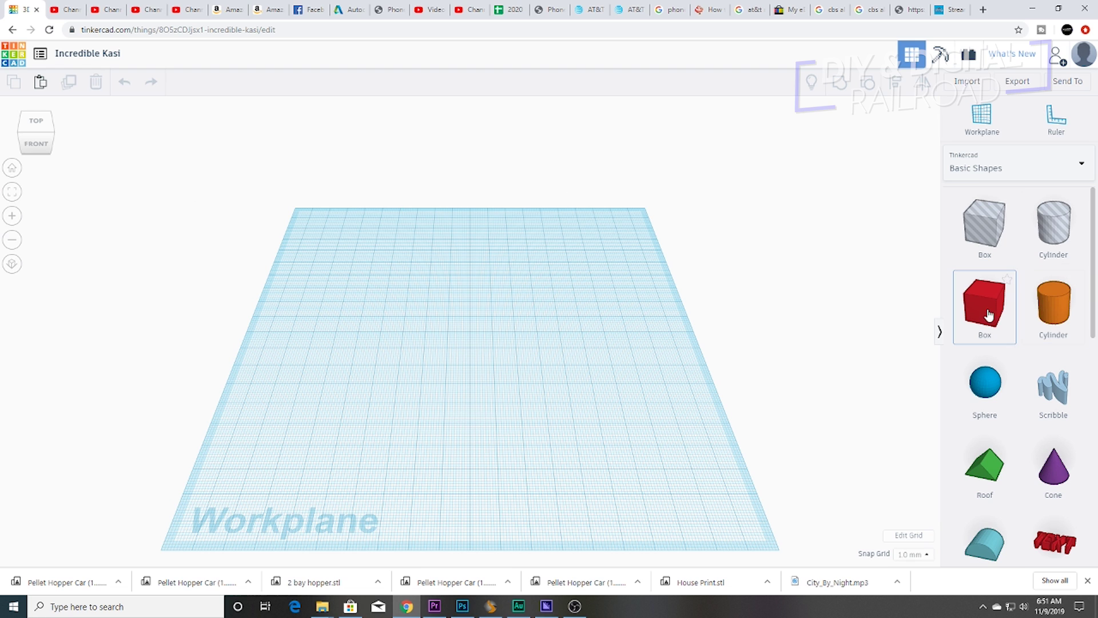
Step: Place a solid box on the workplane, size its base to 120 by 71 mm and raise it to wall height
left_click_drag(838, 340, 591, 390)
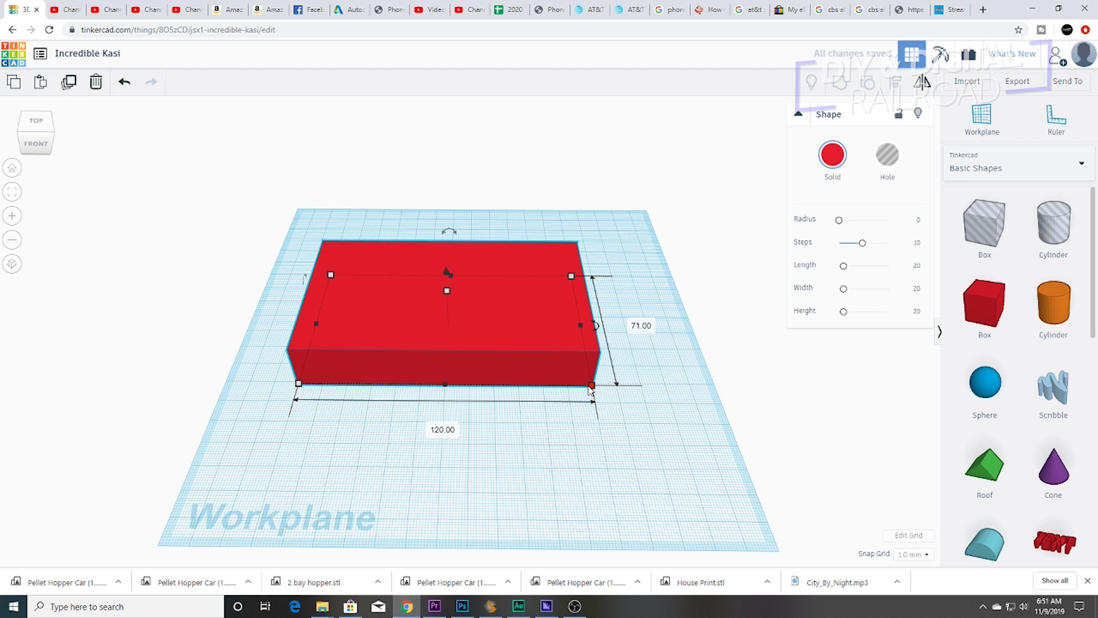
left_click_drag(590, 390, 591, 390)
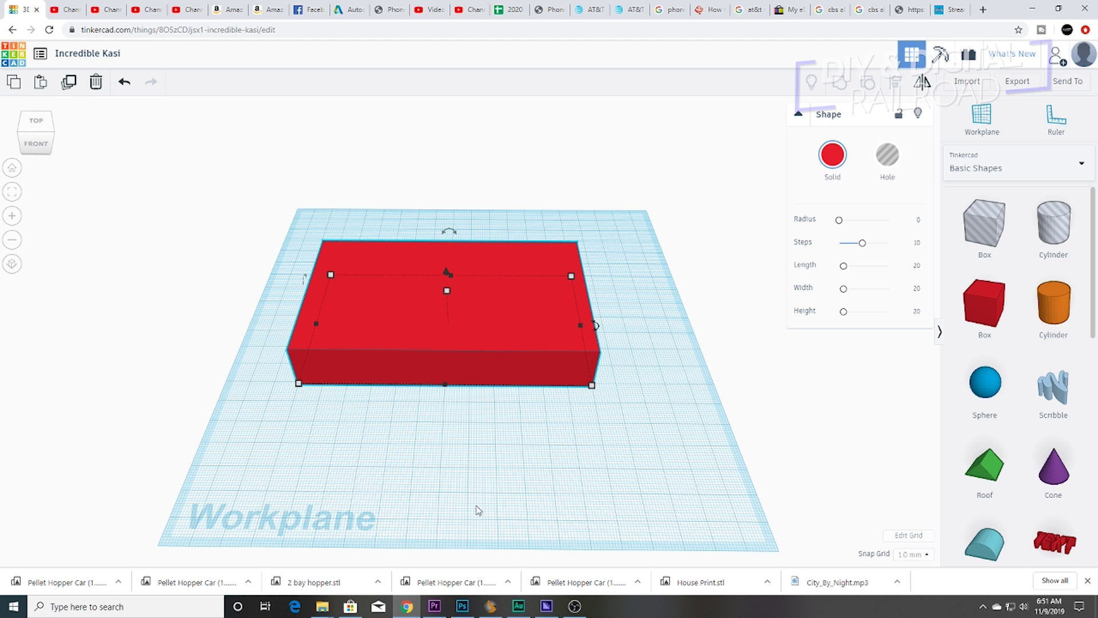
right_click_drag(390, 490, 282, 502)
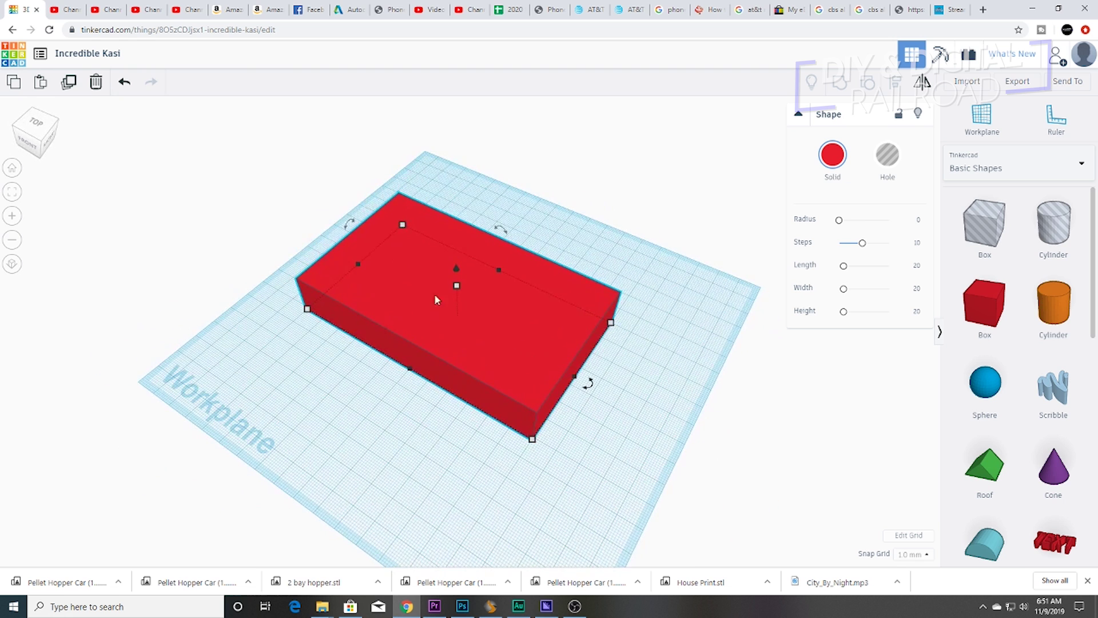
left_click_drag(458, 279, 455, 257)
right_click_drag(432, 428, 266, 351)
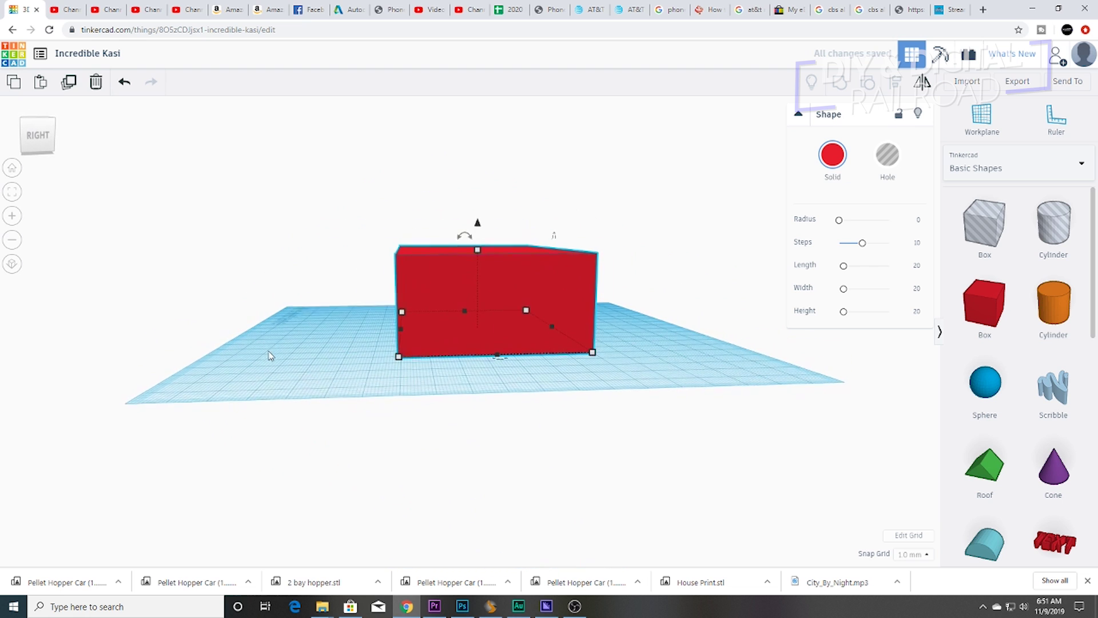
left_click_drag(478, 250, 475, 256)
right_click_drag(360, 304, 612, 366)
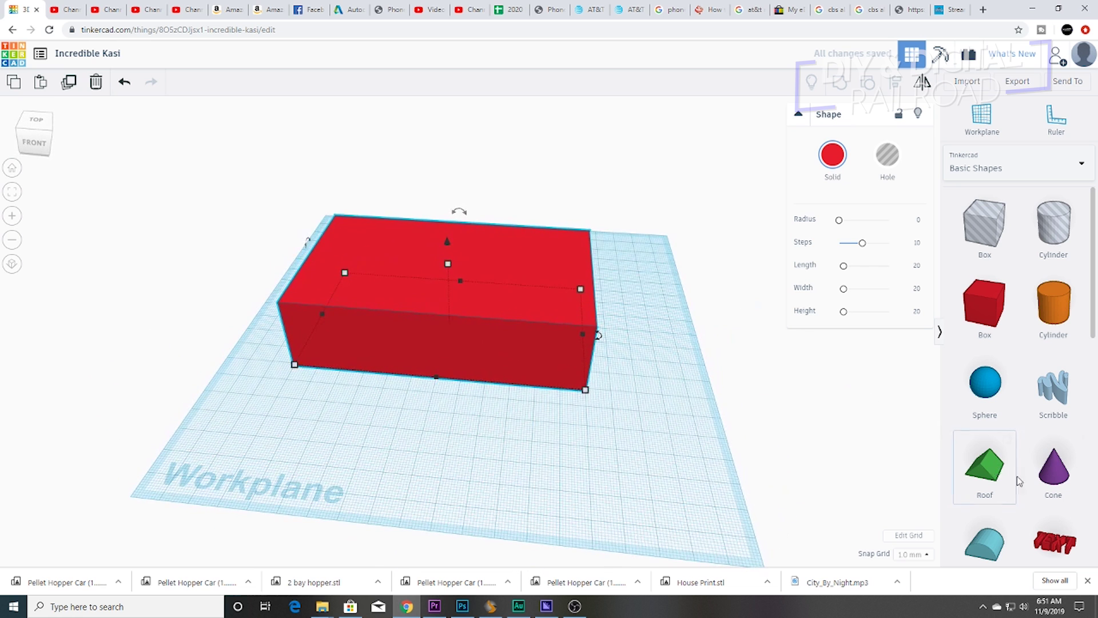
Step: Add a roof shape on top of the box near its end and rotate it by 90 degrees
left_click_drag(992, 477, 561, 266)
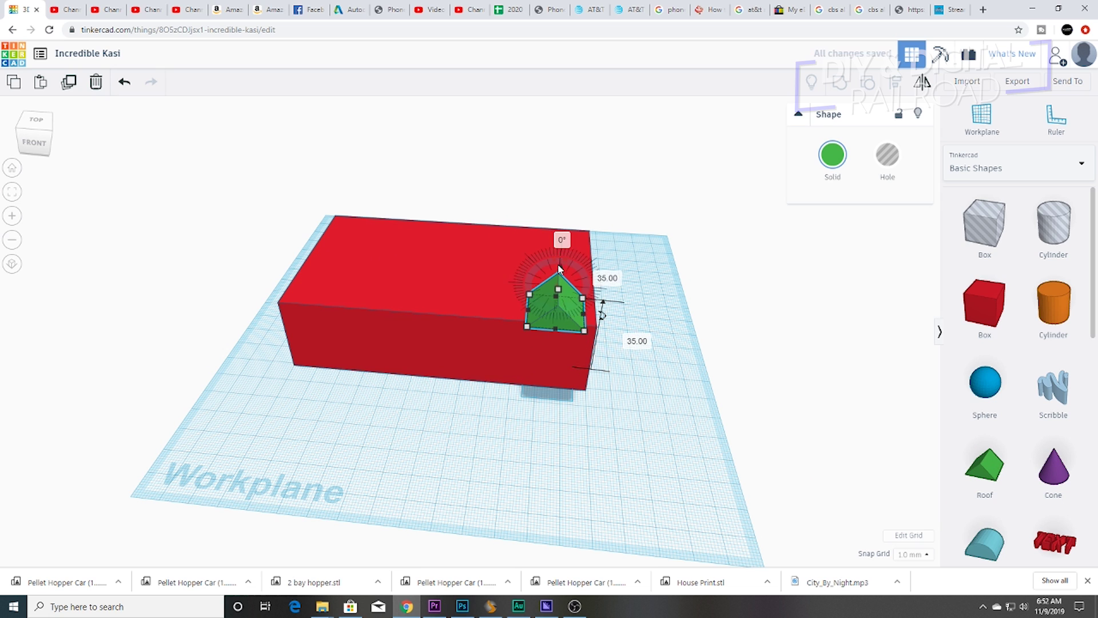
left_click_drag(605, 316, 622, 322)
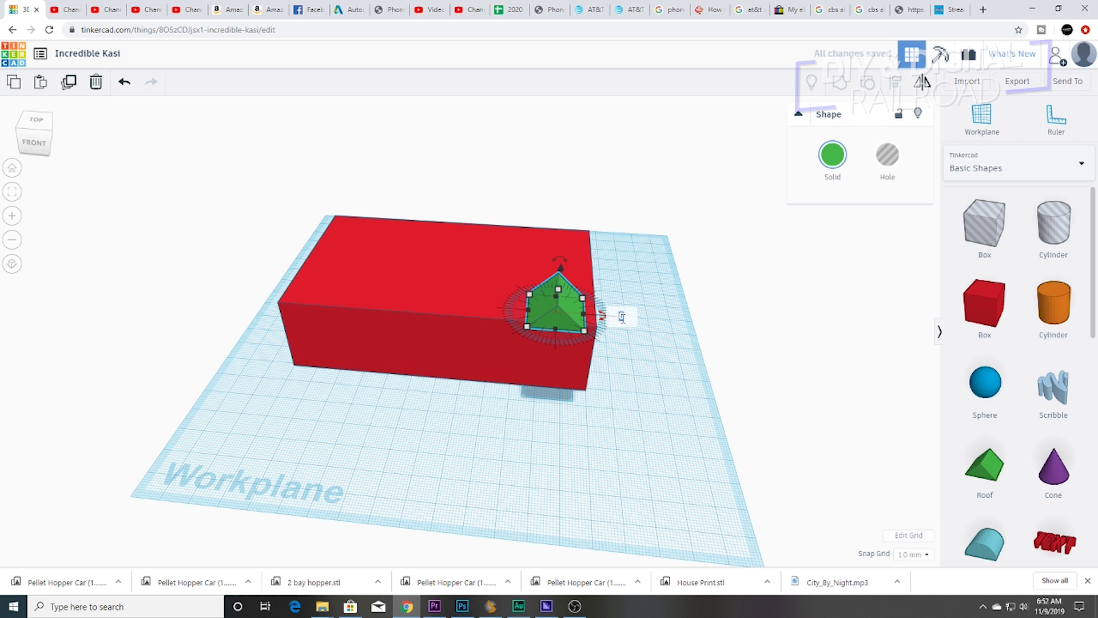
left_click(622, 316)
type("90")
key("Return")
Step: Stretch the roof over the box's width and length, and lower it 2 mm onto the walls
right_click_drag(741, 319, 416, 309)
left_click_drag(417, 309, 592, 332)
right_click_drag(641, 412, 696, 323)
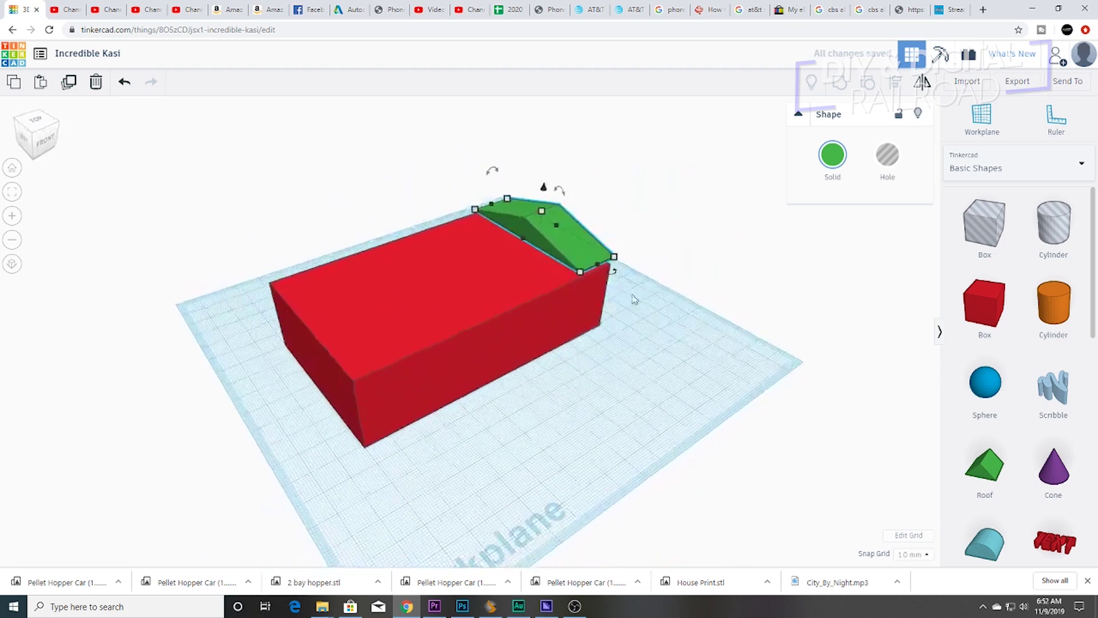
left_click_drag(520, 237, 310, 320)
right_click_drag(406, 336, 706, 362)
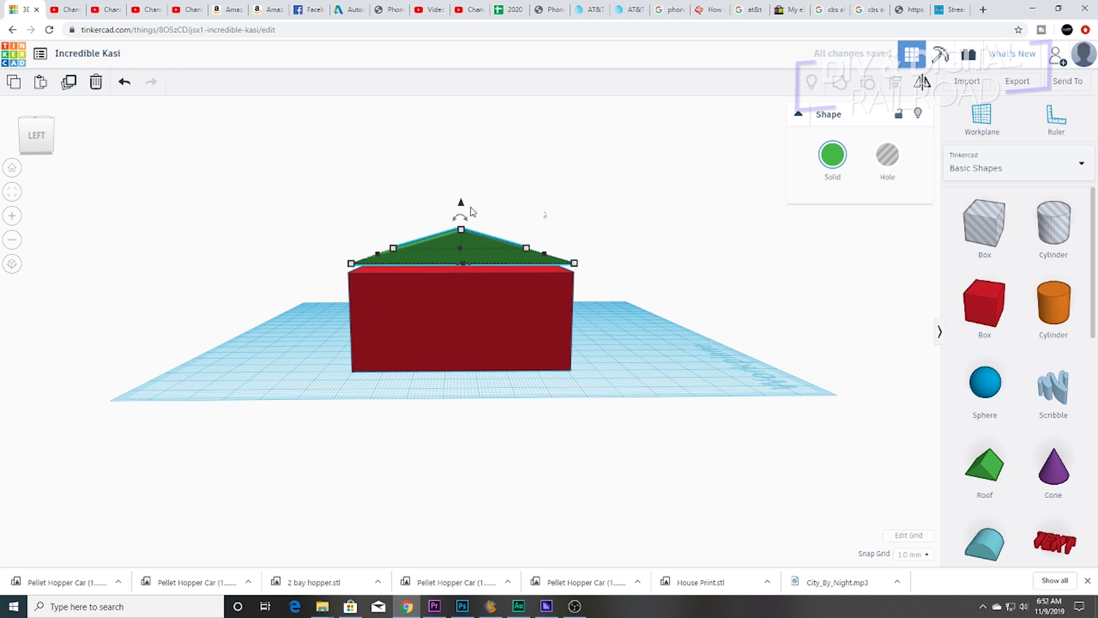
left_click_drag(461, 204, 461, 209)
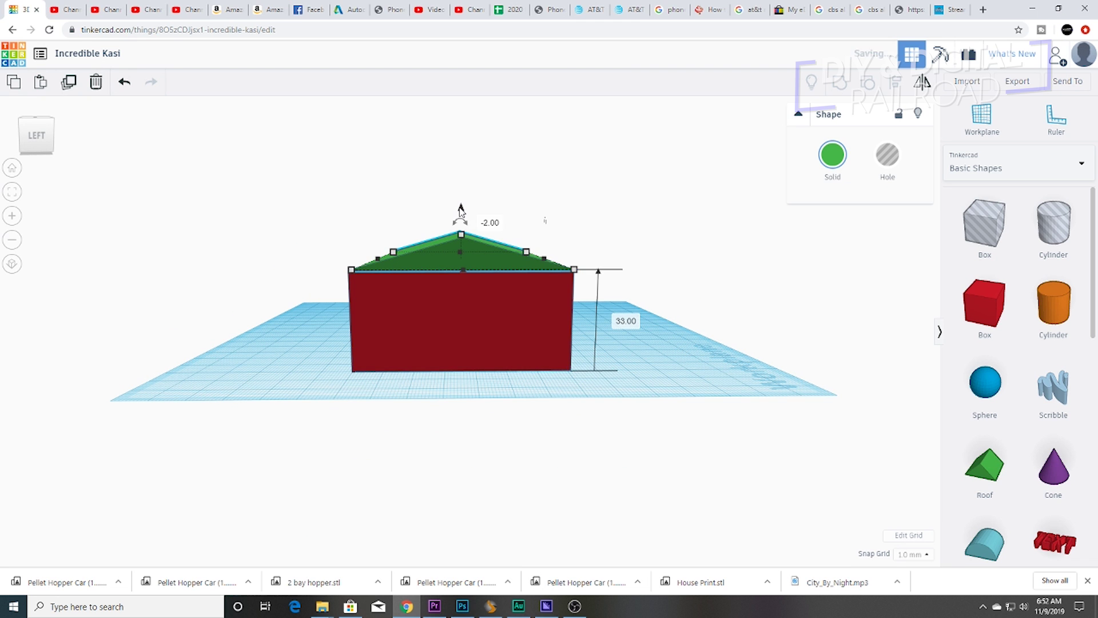
Step: Set the snap grid to 0.5 mm and adjust the roof's end edge towards the end wall of the box
right_click_drag(640, 264, 303, 263)
left_click_drag(581, 259, 580, 259)
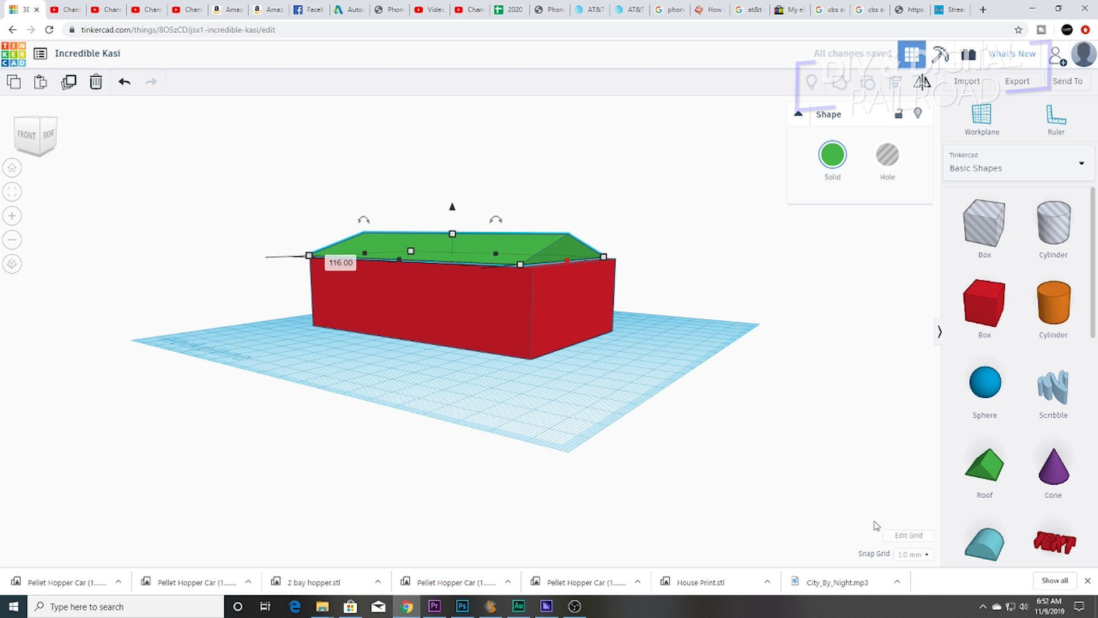
left_click(912, 555)
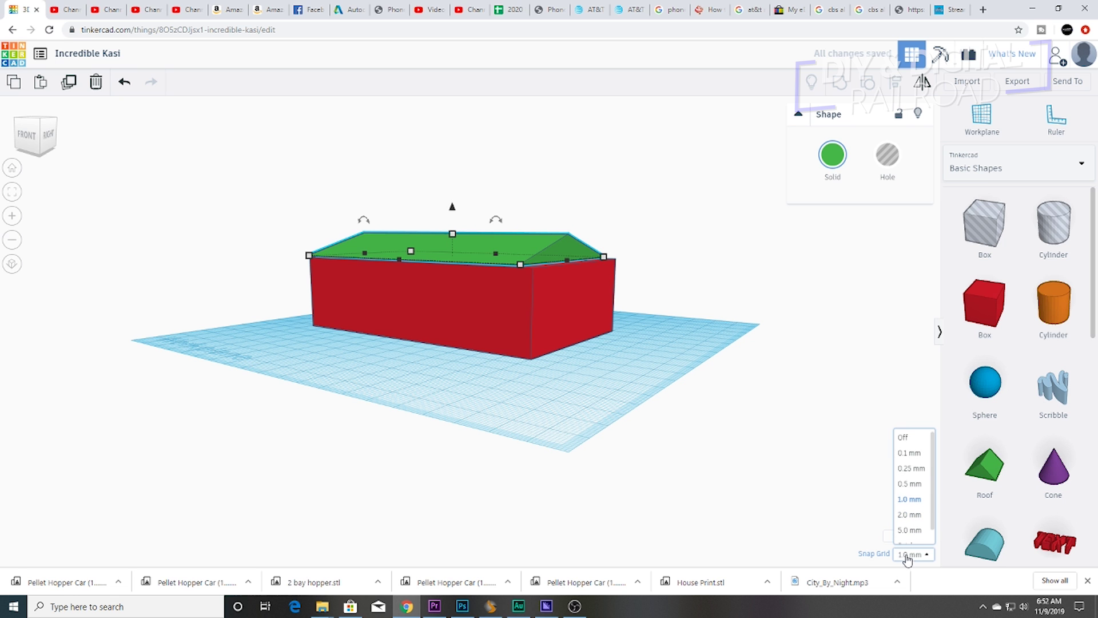
left_click(909, 484)
scroll(567, 296, "up", 5)
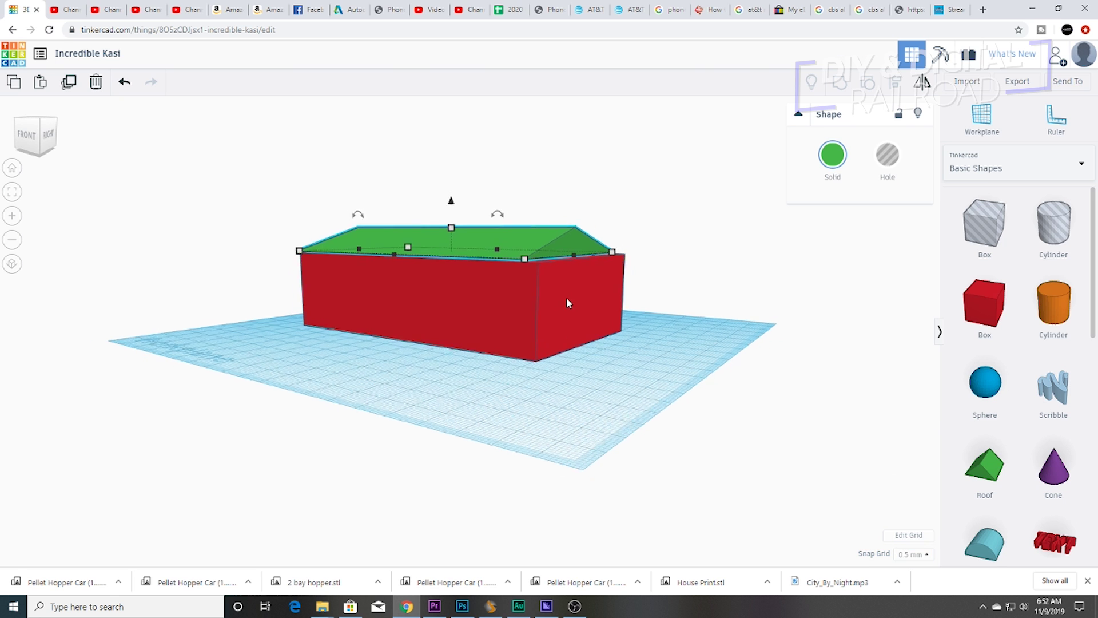
scroll(566, 299, "up", 1)
right_click_drag(567, 299, 543, 346)
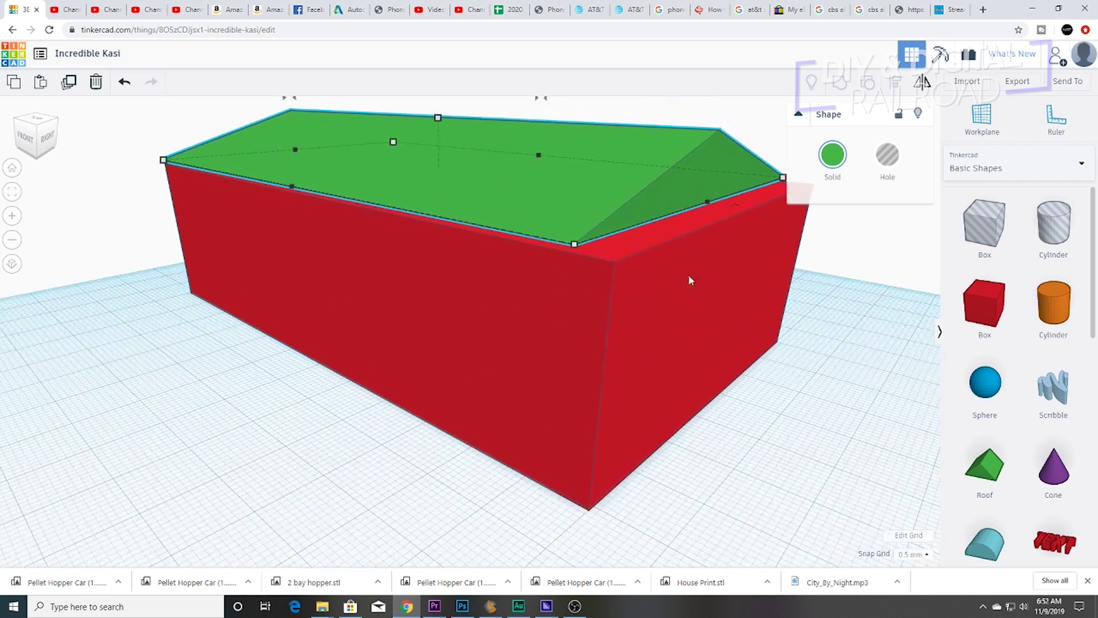
mouse_move(710, 200)
left_click_drag(710, 201, 723, 211)
Step: Set the snap grid to 0.25 mm and fine-tune the roof's corner to match the edge of the box
right_click_drag(742, 235, 815, 228)
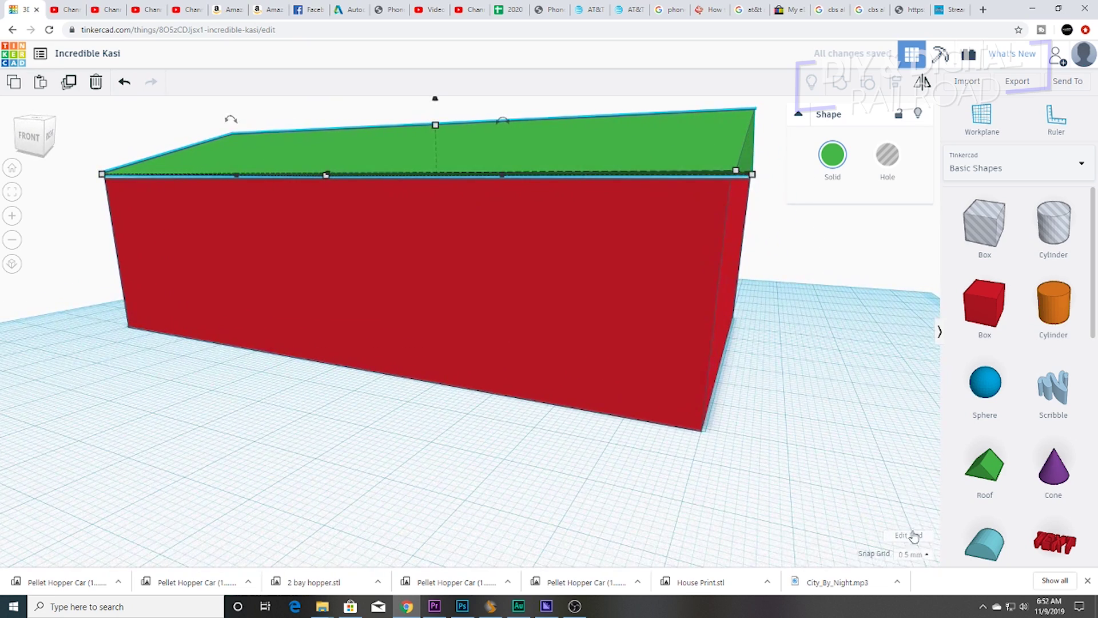
left_click(917, 559)
left_click(908, 466)
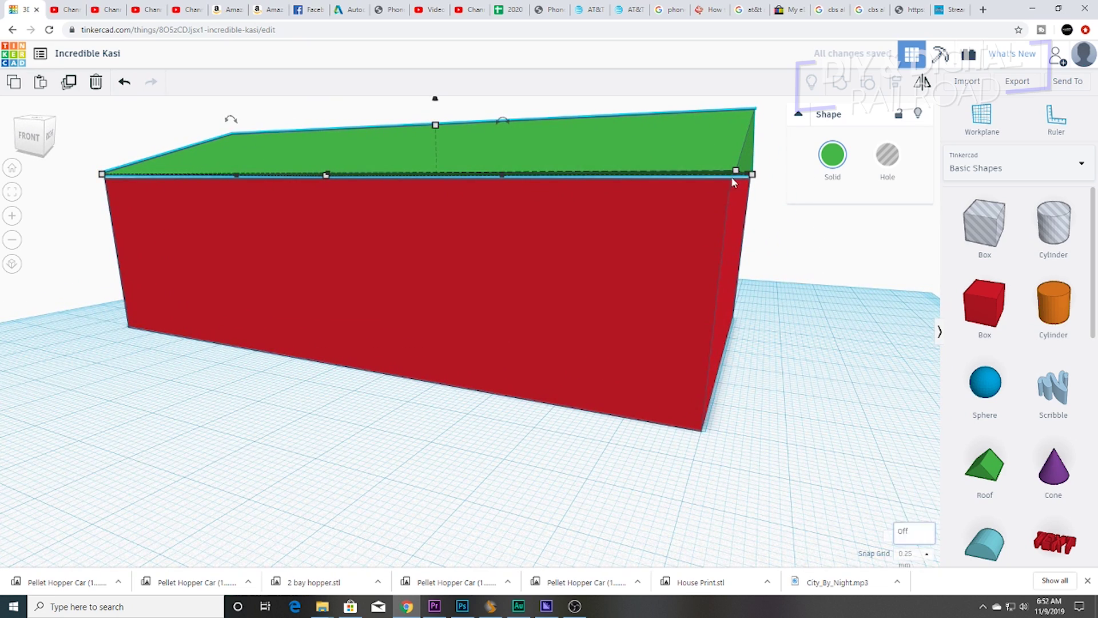
left_click_drag(750, 173, 742, 170)
right_click_drag(762, 258, 646, 246)
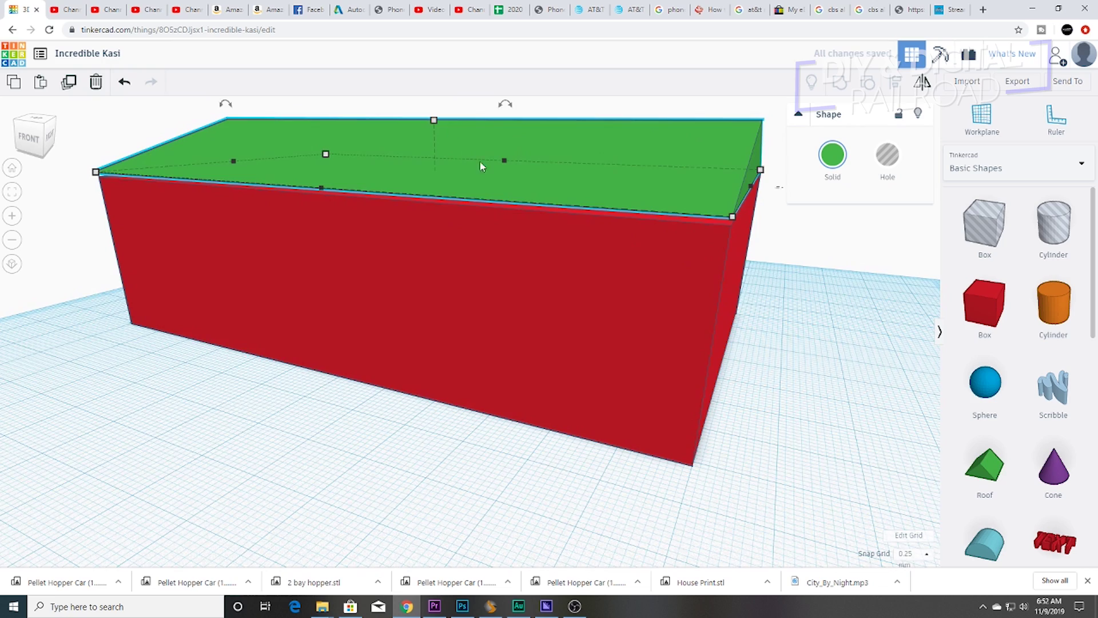
Step: Lower the roof by 0.5 mm so it sits on the box, and increase its height for a steeper pitch
scroll(452, 137, "down", 3)
scroll(477, 163, "up", 1)
scroll(478, 169, "up", 1)
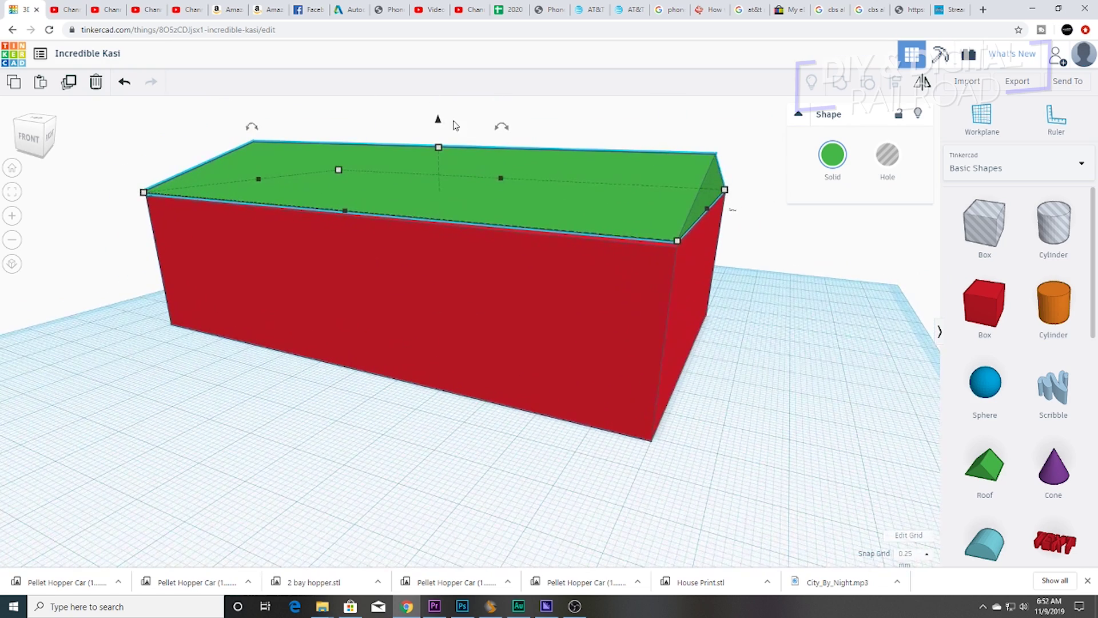
left_click_drag(438, 121, 438, 124)
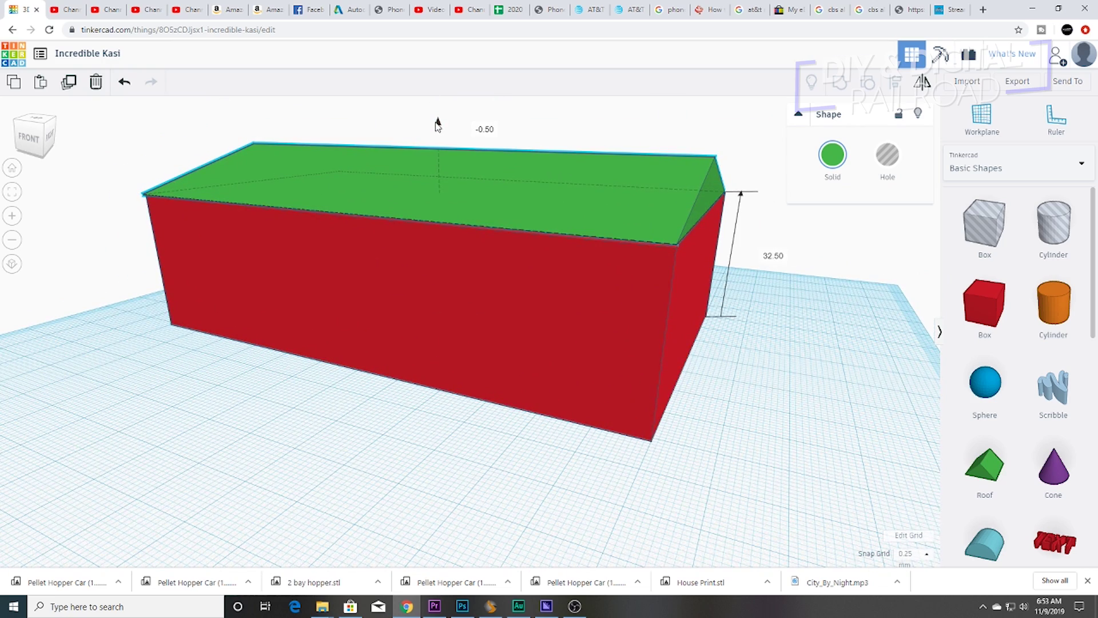
right_click_drag(438, 123, 738, 294)
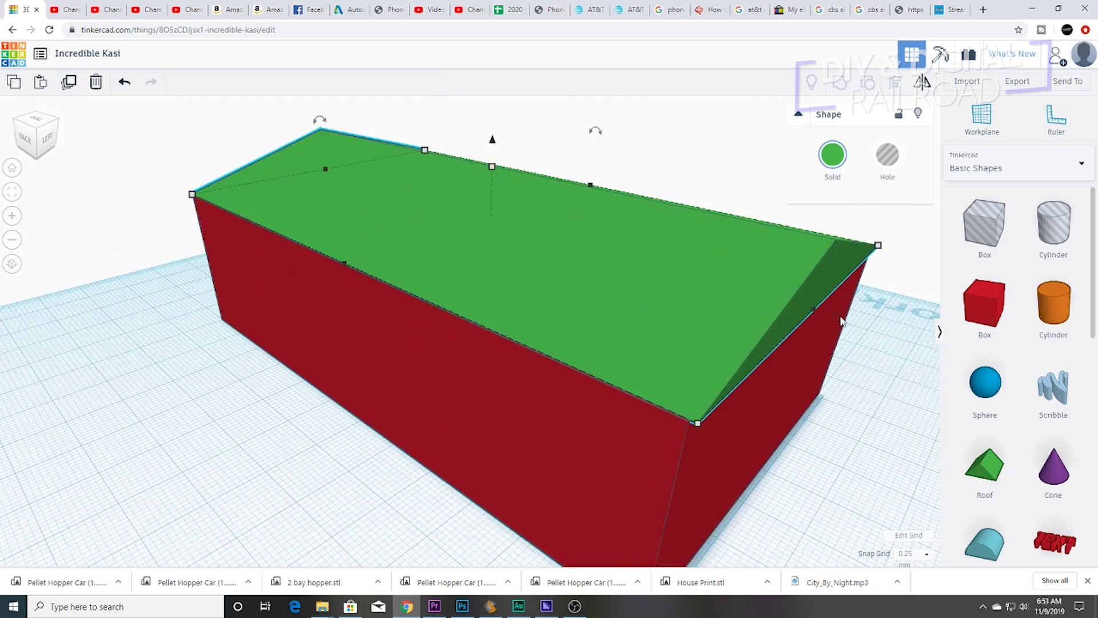
right_click_drag(802, 306, 420, 205)
scroll(421, 205, "down", 4)
left_click_drag(461, 197, 461, 166)
right_click_drag(465, 172, 765, 274)
Step: Select the box and the roof together and group them into a single house shape
left_click(737, 407)
right_click_drag(738, 407, 251, 121)
left_click_drag(249, 119, 776, 474)
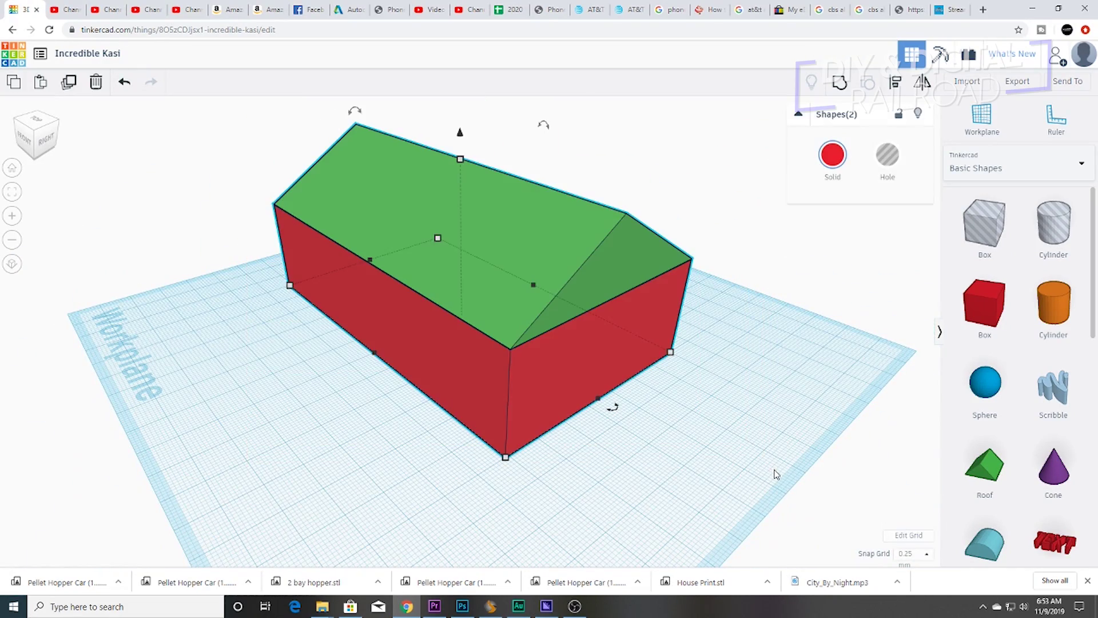
left_click(839, 88)
right_click_drag(736, 291, 690, 355)
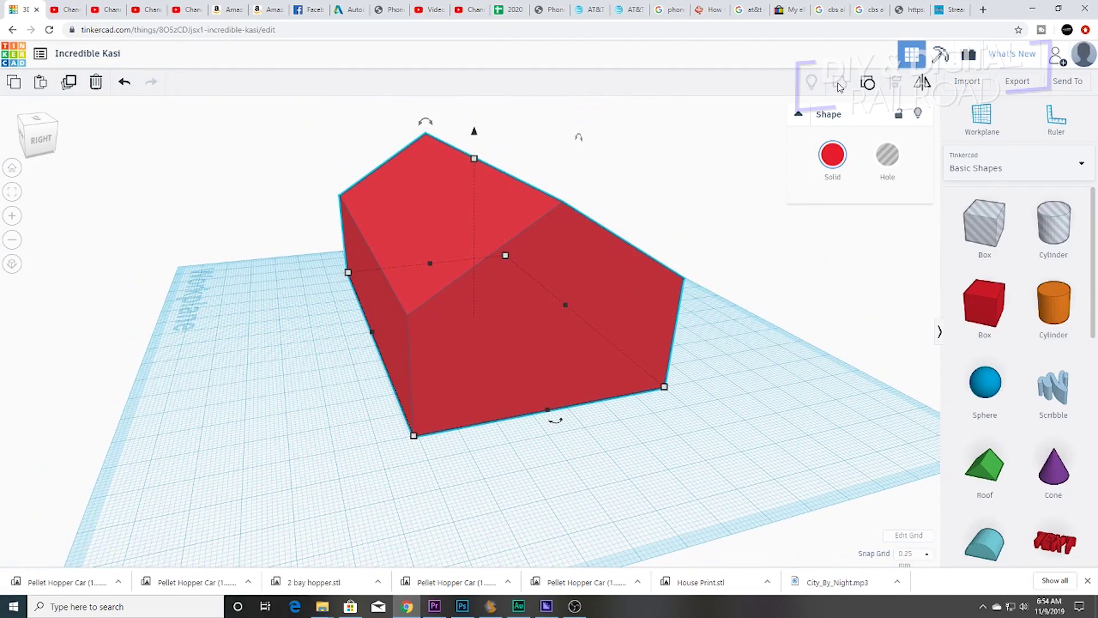
Step: Ungroup the house into its separate body and roof, and group them again
left_click(867, 83)
right_click_drag(629, 374, 730, 402)
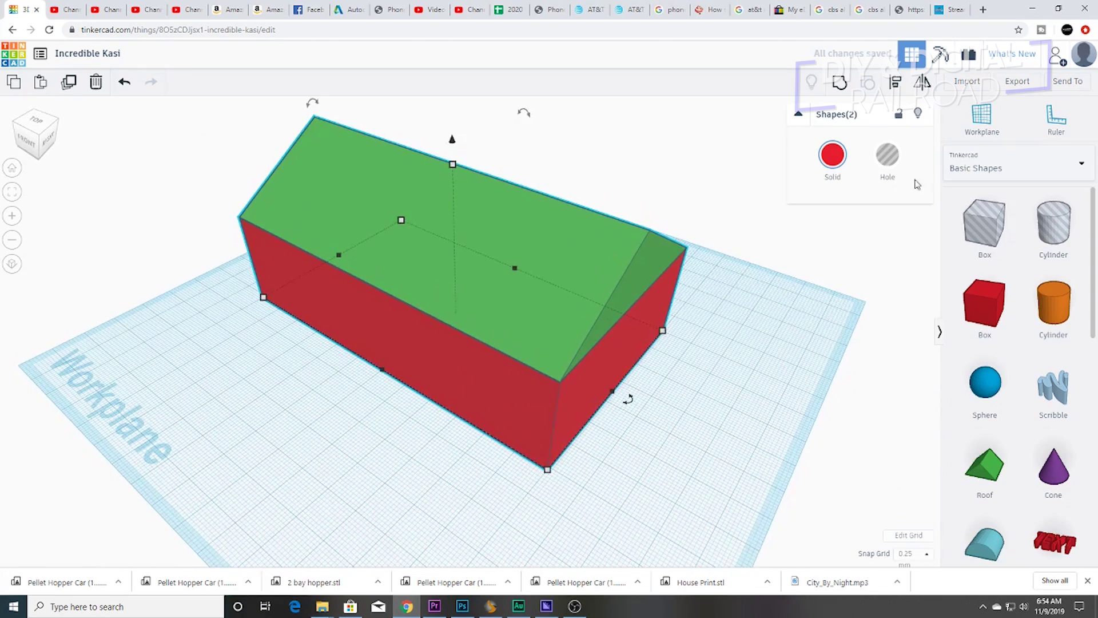
left_click(840, 85)
Step: Place a box hole in front of the house and stretch it to about 110 mm long
right_click_drag(739, 342, 63, 304)
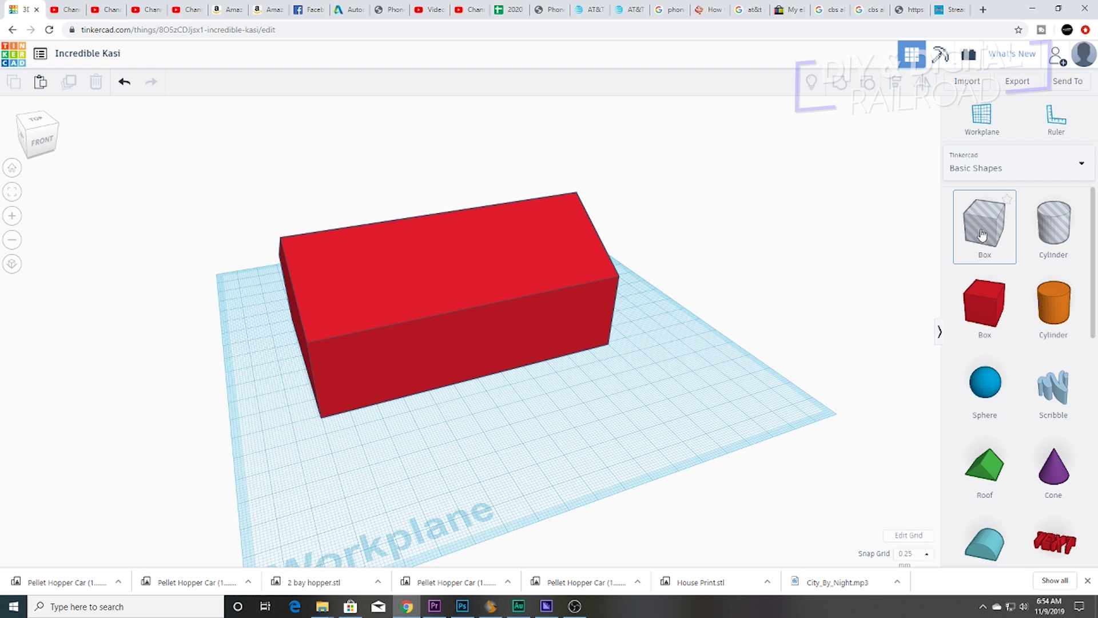
left_click_drag(967, 239, 382, 453)
right_click_drag(534, 456, 326, 400)
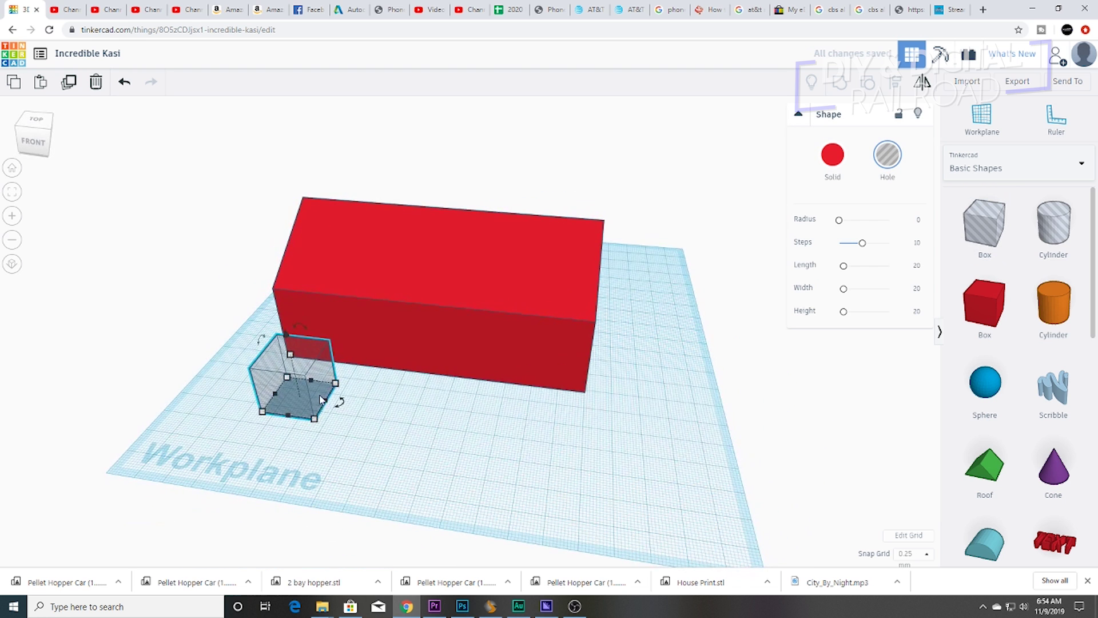
left_click_drag(327, 403, 570, 453)
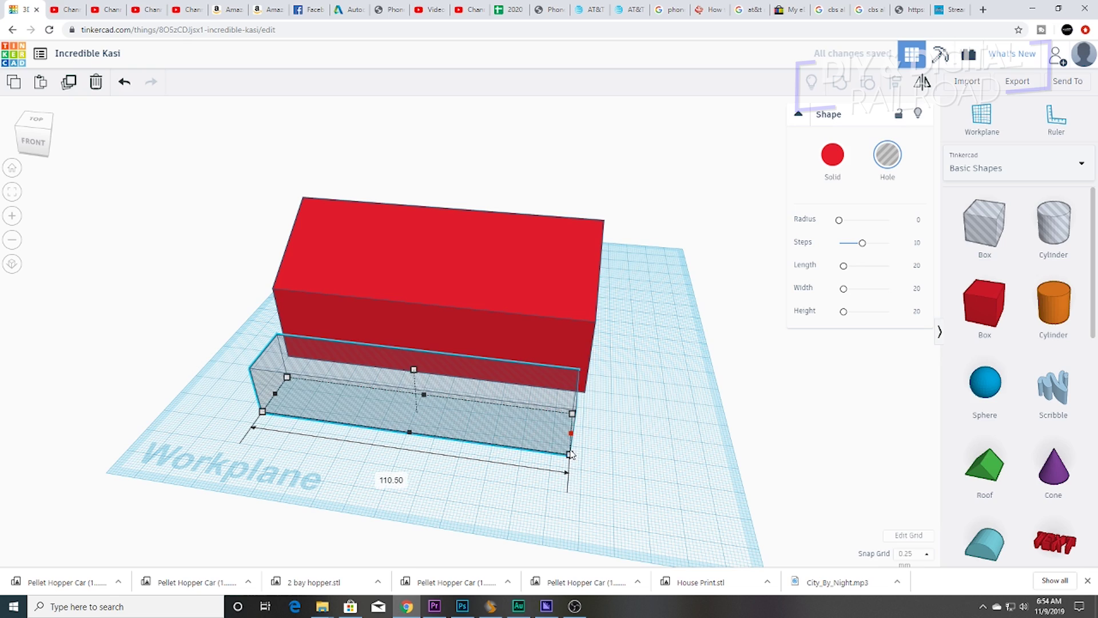
Step: Enlarge the box hole to just within the house walls, make it taller than the roof and position it inside the house
scroll(657, 400, "up", 4)
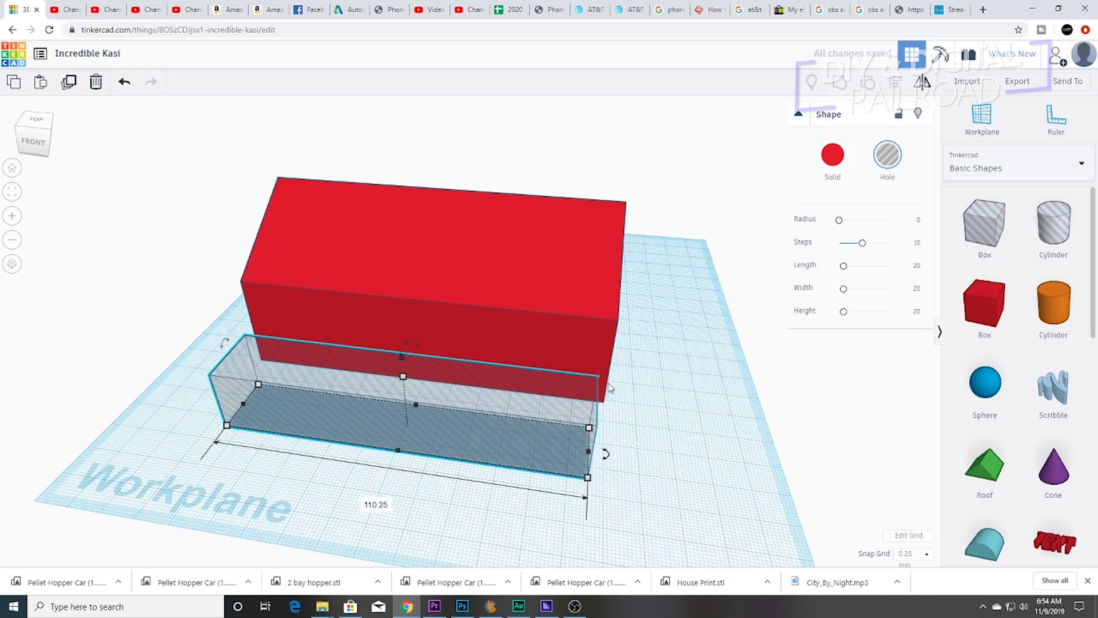
right_click_drag(633, 394, 625, 391)
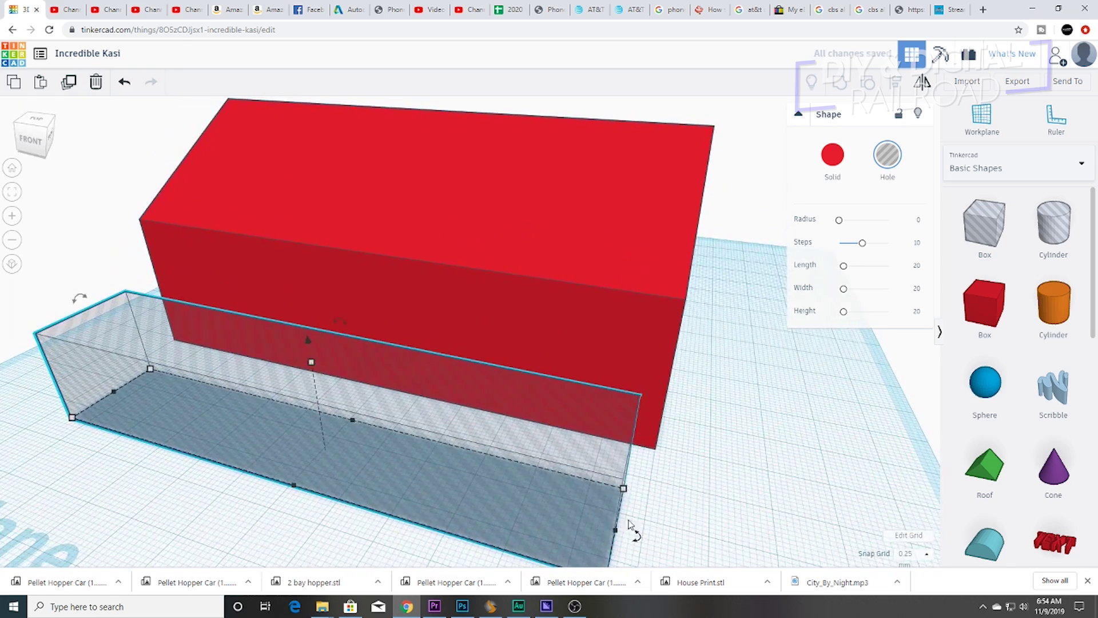
left_click_drag(616, 531, 631, 535)
right_click_drag(633, 534, 534, 465)
left_click_drag(183, 516, 163, 516)
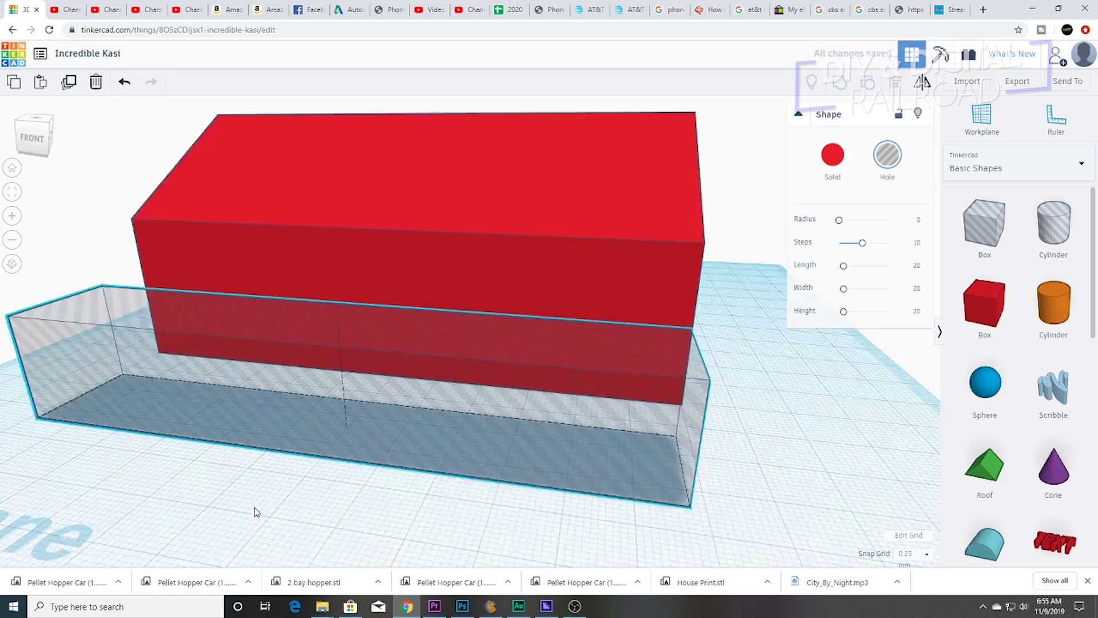
right_click_drag(256, 512, 365, 369)
right_click_drag(458, 166, 375, 385)
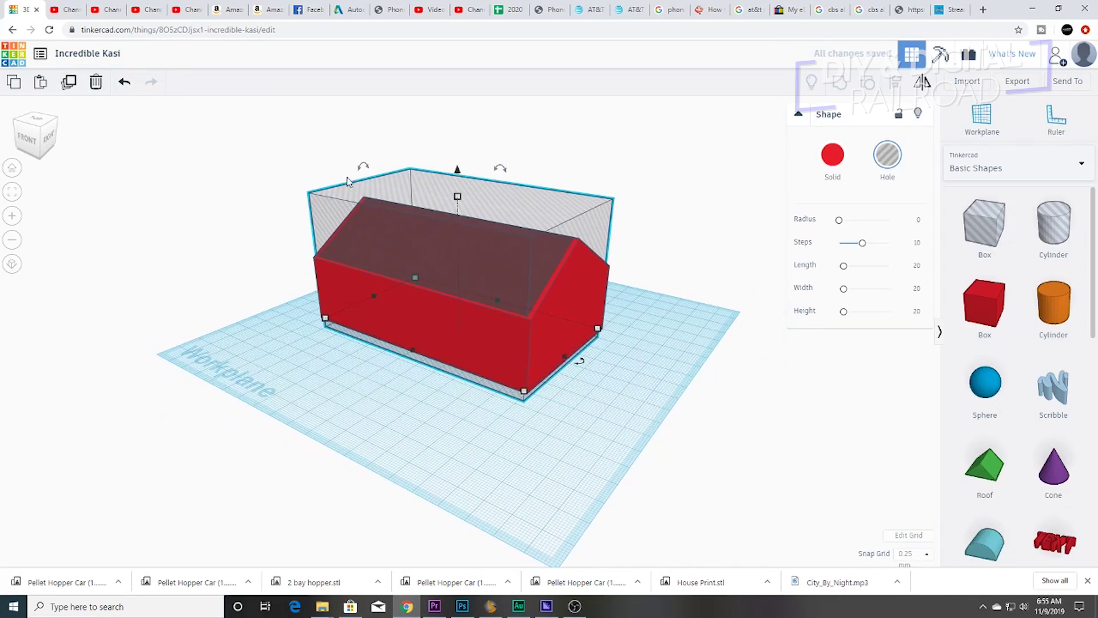
Step: Group the house with the box hole to cut out its interior and roof, leaving only the outer walls
left_click_drag(256, 133, 678, 435)
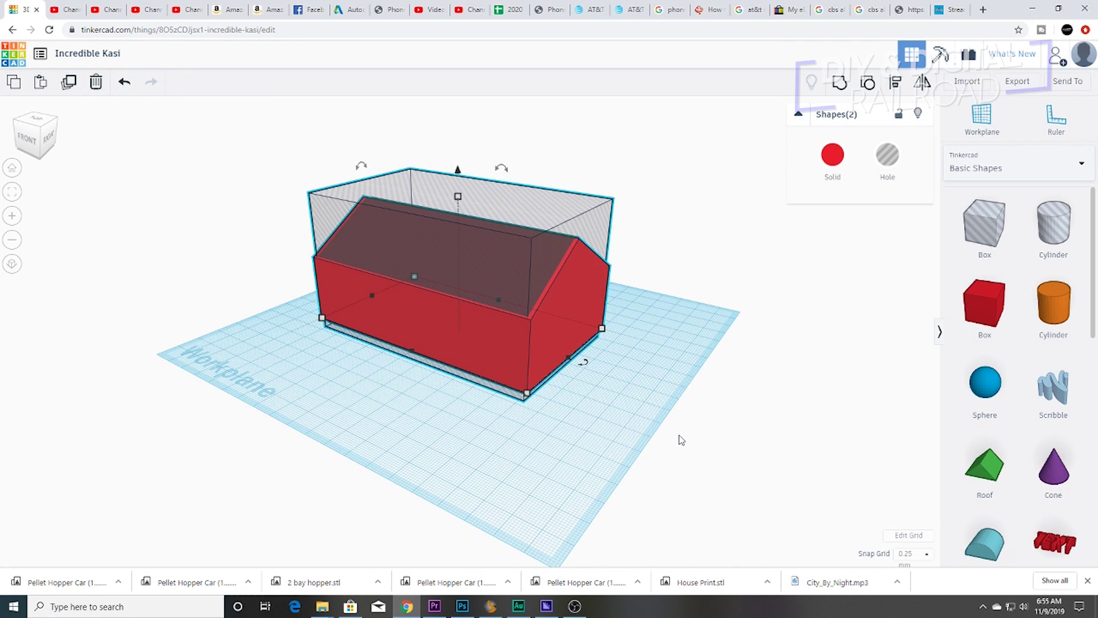
left_click(839, 85)
right_click_drag(434, 343, 675, 370)
right_click_drag(777, 388, 339, 349)
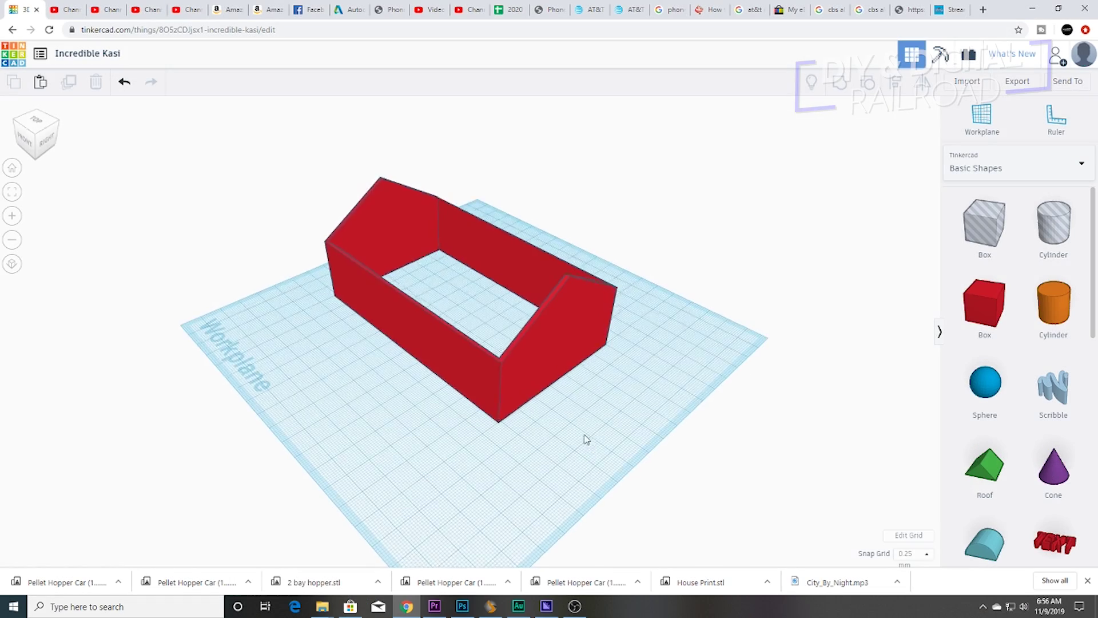
Step: Place a solid box in front of the house and colour it light blue
mouse_move(586, 441)
right_mouse_down()
mouse_move(469, 395)
mouse_move(406, 404)
mouse_move(456, 458)
mouse_move(554, 473)
mouse_move(574, 454)
right_mouse_up()
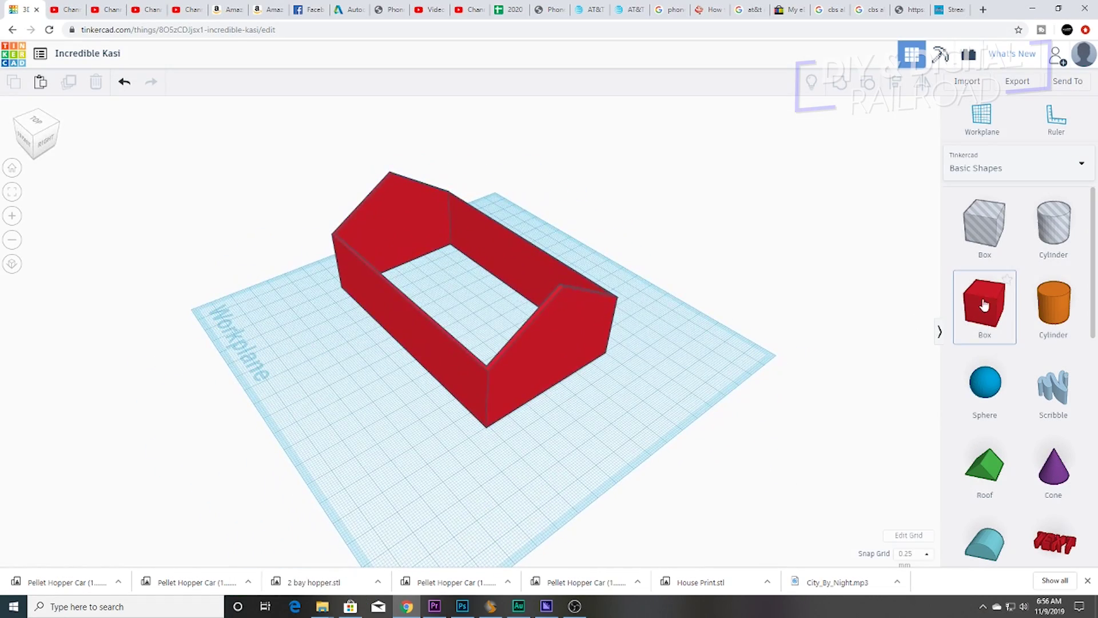
left_click_drag(983, 306, 420, 475)
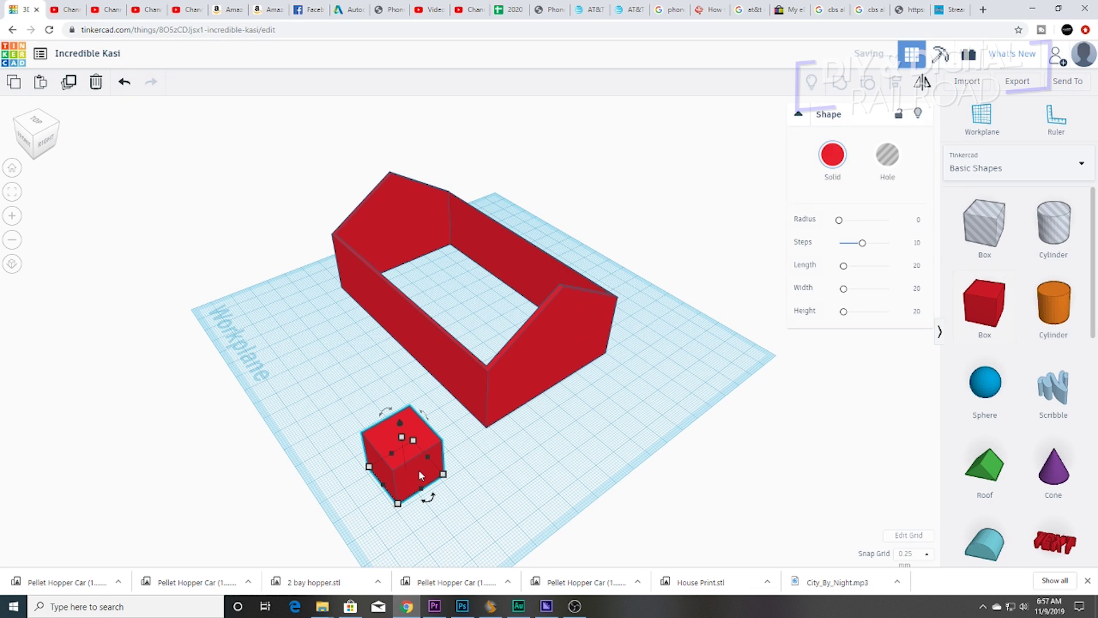
left_click(833, 155)
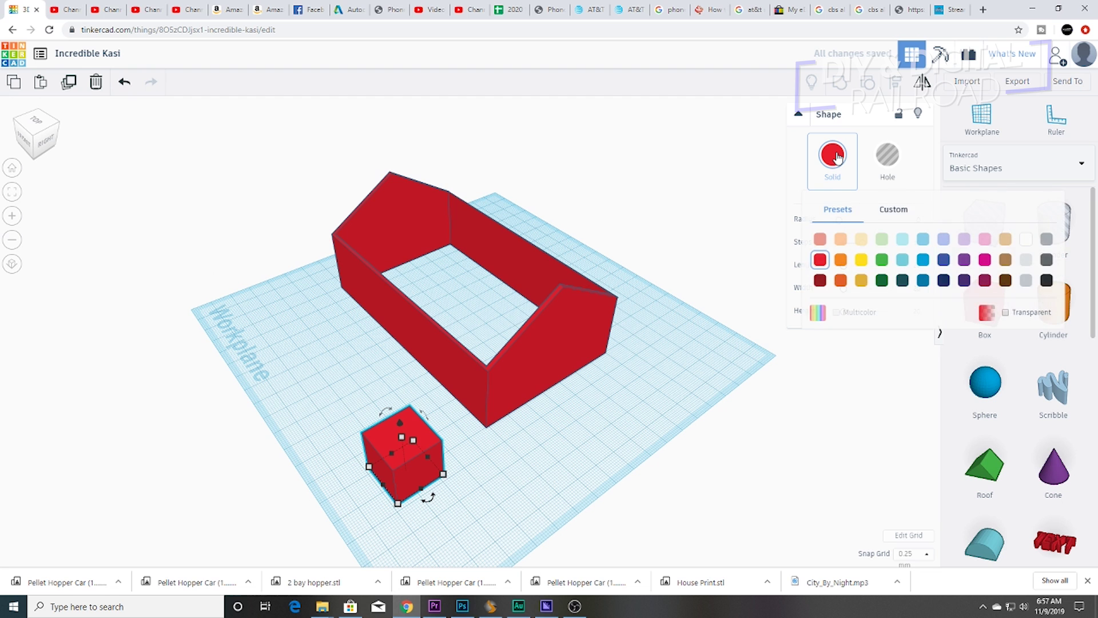
left_click(904, 240)
Step: Stretch the light blue box to about 117 mm long and flatten it to about 1.25 mm thick
right_click_drag(538, 462, 526, 434)
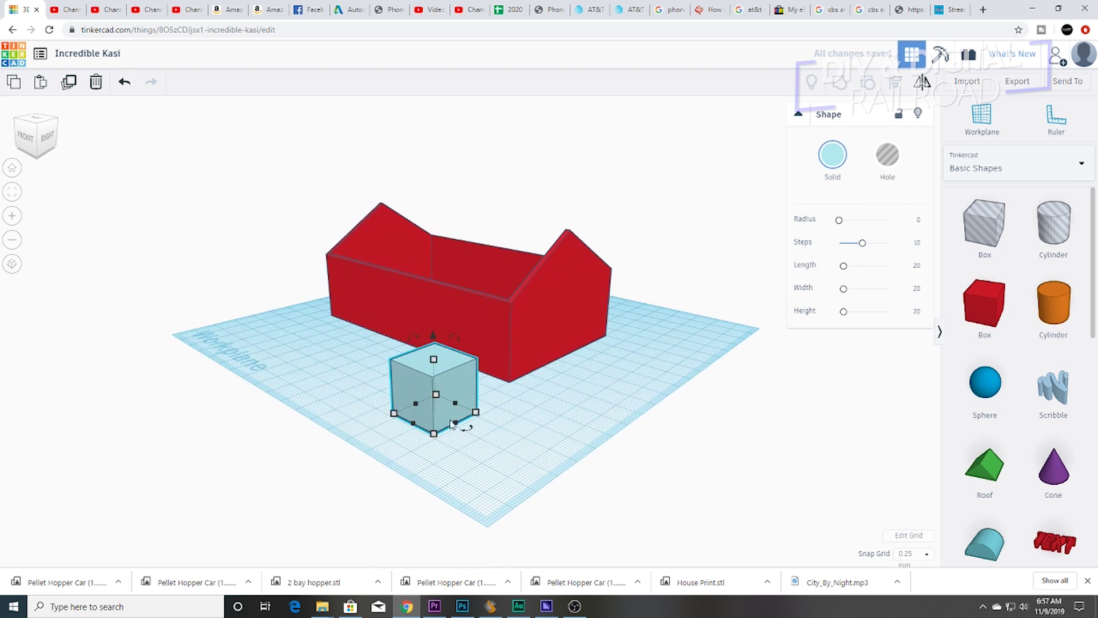
left_click_drag(458, 423, 765, 563)
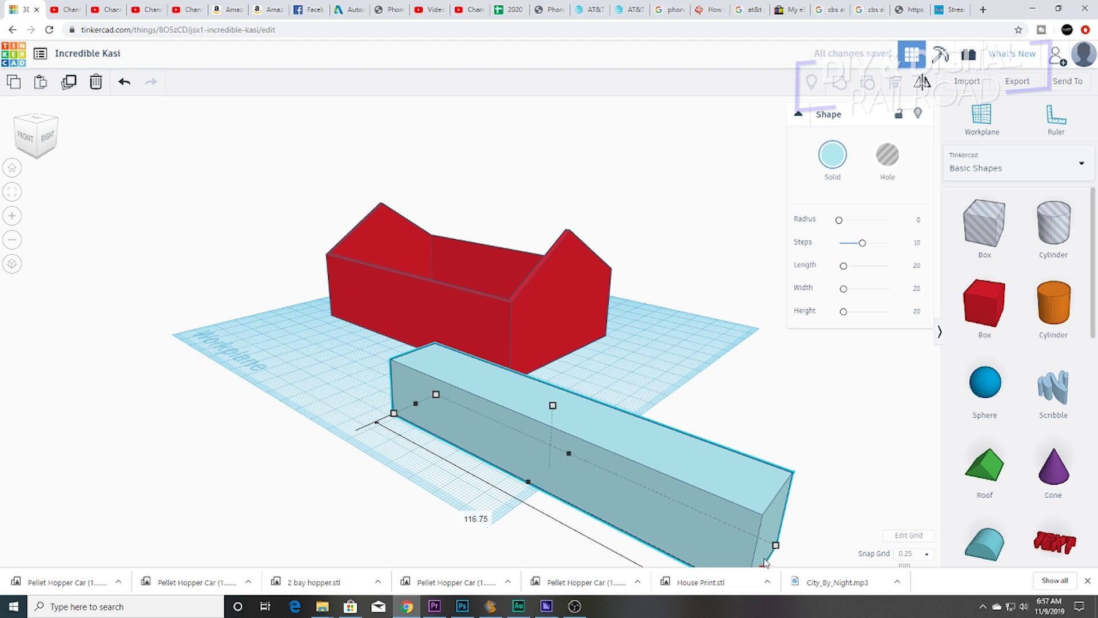
left_click_drag(552, 407, 561, 466)
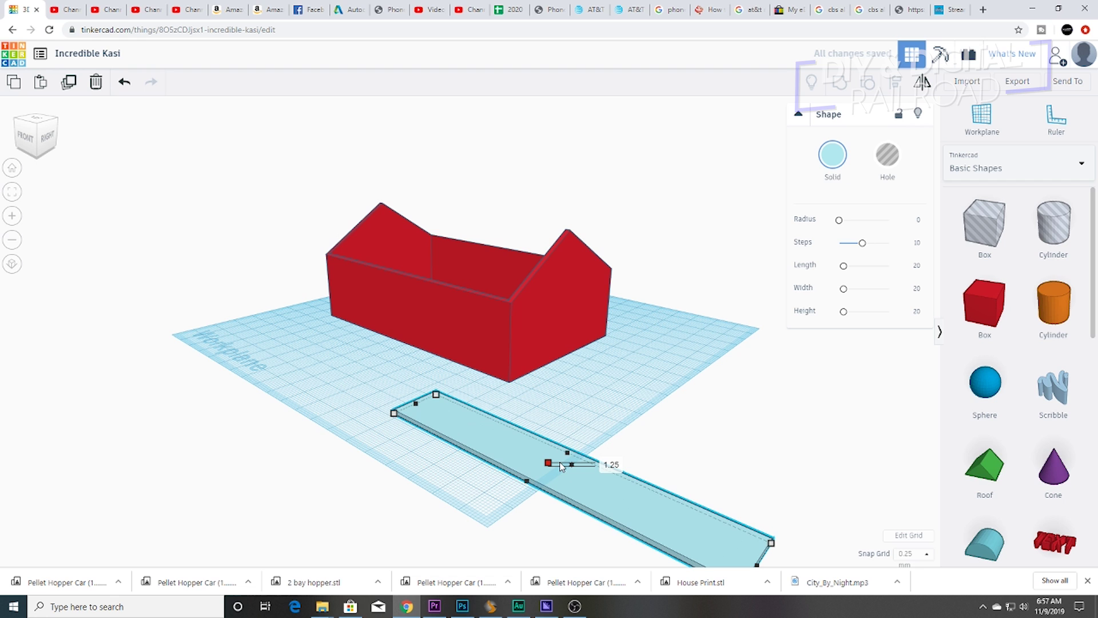
Step: Move the flat panel alongside the house's long wall and lengthen it to about 120.75 mm
left_click_drag(618, 489, 430, 369)
right_click_drag(557, 425, 527, 412)
left_click_drag(526, 411, 506, 402)
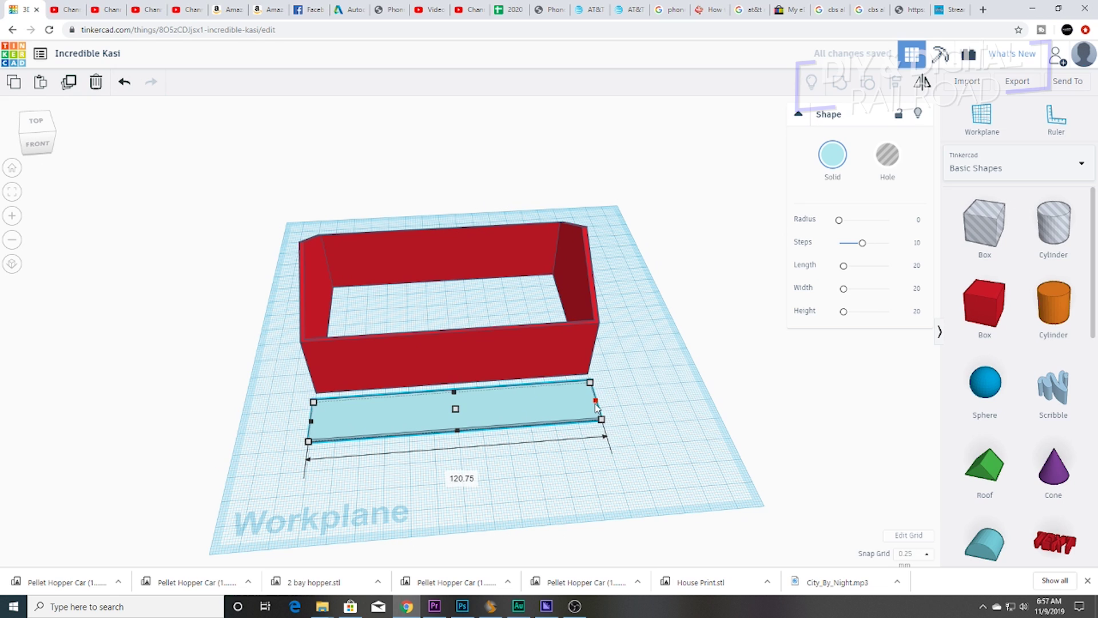
Step: Raise the panel above the house, move it over the ridge and lower it close to the gable peaks
right_click_drag(597, 407, 377, 319)
left_click_drag(368, 316, 375, 177)
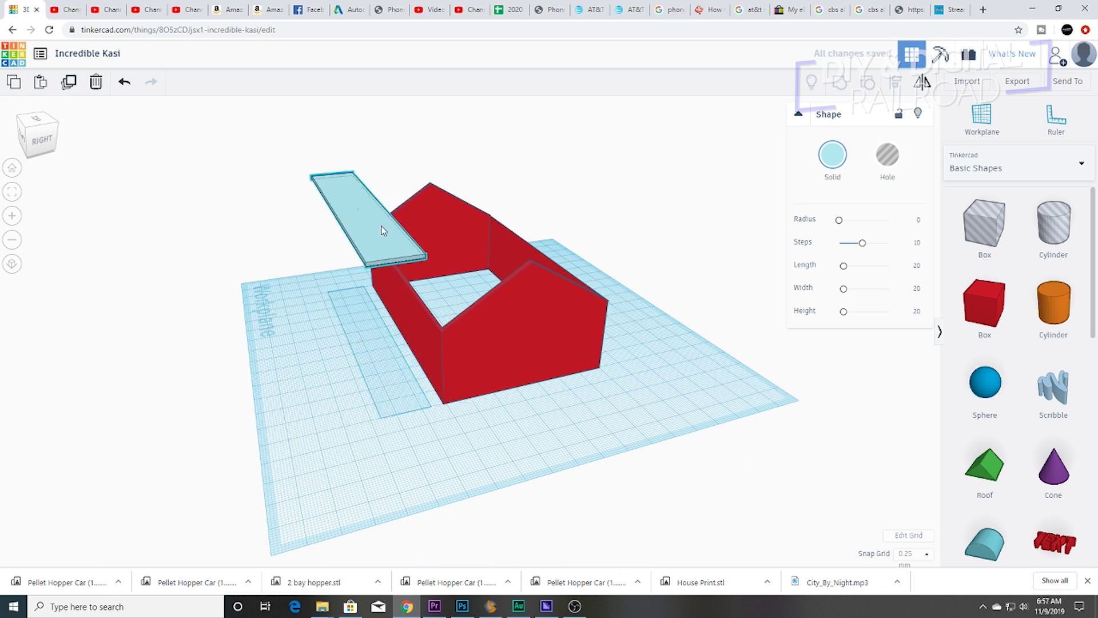
left_click_drag(379, 228, 489, 234)
scroll(488, 234, "up", 2)
right_click_drag(640, 237, 504, 306)
left_click_drag(565, 188, 603, 197)
left_click_drag(513, 180, 514, 200)
right_click_drag(523, 285, 424, 248)
right_click_drag(663, 426, 581, 379)
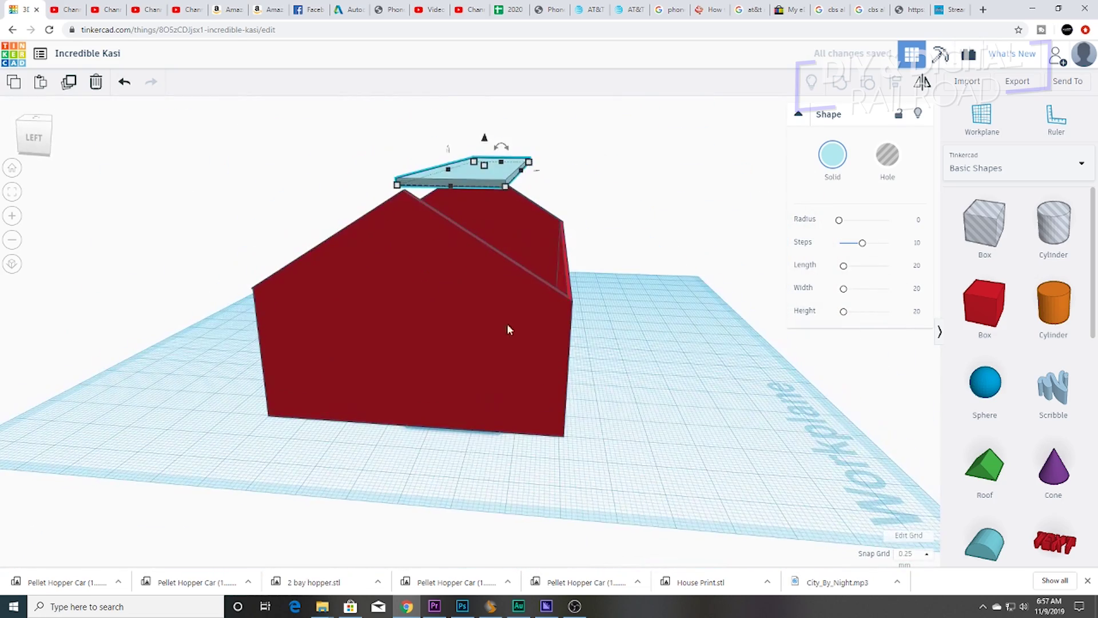
Step: Try to tilt the panel 30° and lower it onto the roof slope
left_click_drag(507, 139, 491, 135)
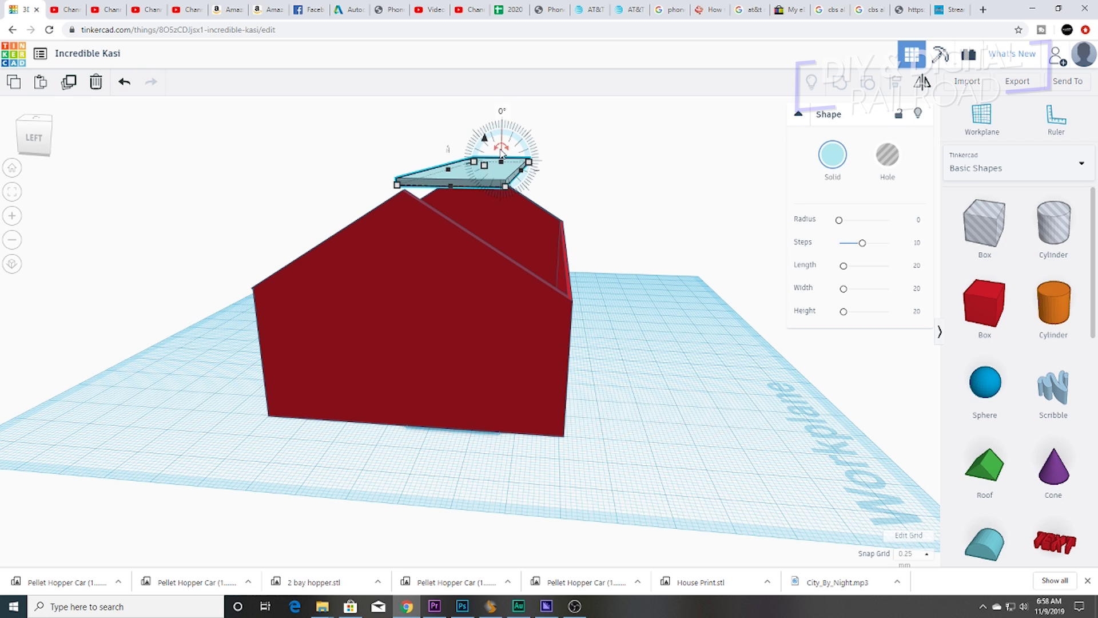
type("30")
key("Return")
right_click_drag(494, 196, 517, 201)
left_click_drag(489, 122, 489, 143)
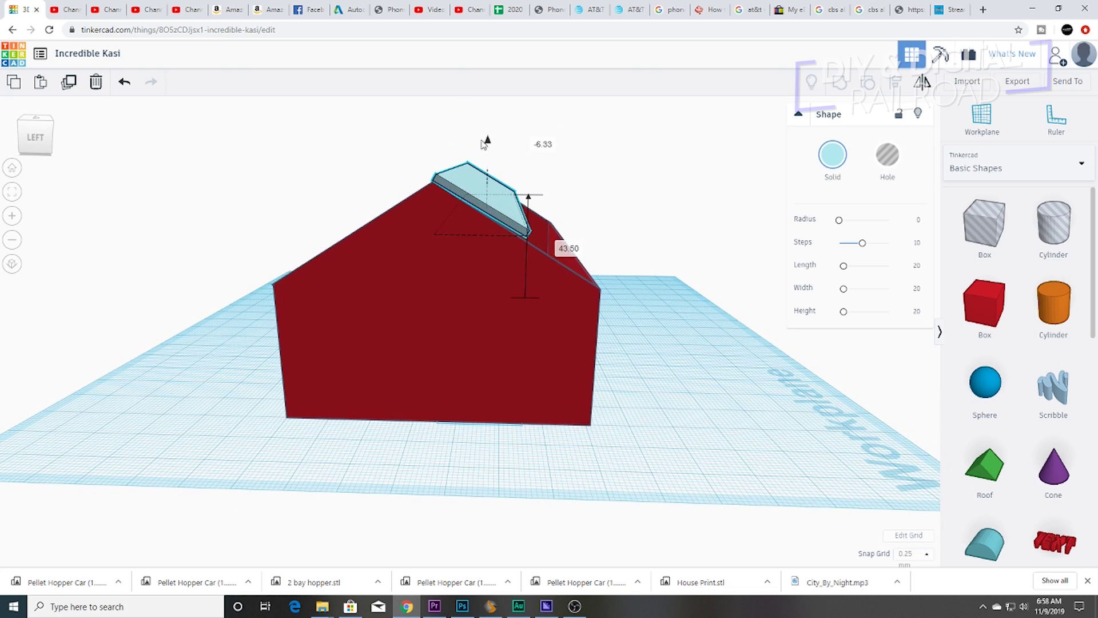
Step: Adjust the tilted panel once more and undo its last changes back to the flat position
right_click_drag(493, 152, 424, 211)
left_click_drag(425, 212, 389, 214)
key("ctrl+z")
key("ctrl+z")
key("ctrl+z")
Step: Widen the raised panel and adjust its edges so that it can cover one roof slope with an overhang
mouse_move(455, 246)
right_mouse_down()
mouse_move(453, 228)
mouse_move(435, 254)
right_mouse_up()
left_click_drag(417, 167, 351, 170)
left_click_drag(448, 231, 448, 236)
right_click_drag(518, 272, 829, 271)
right_click_drag(304, 240, 68, 243)
left_click_drag(605, 178, 609, 180)
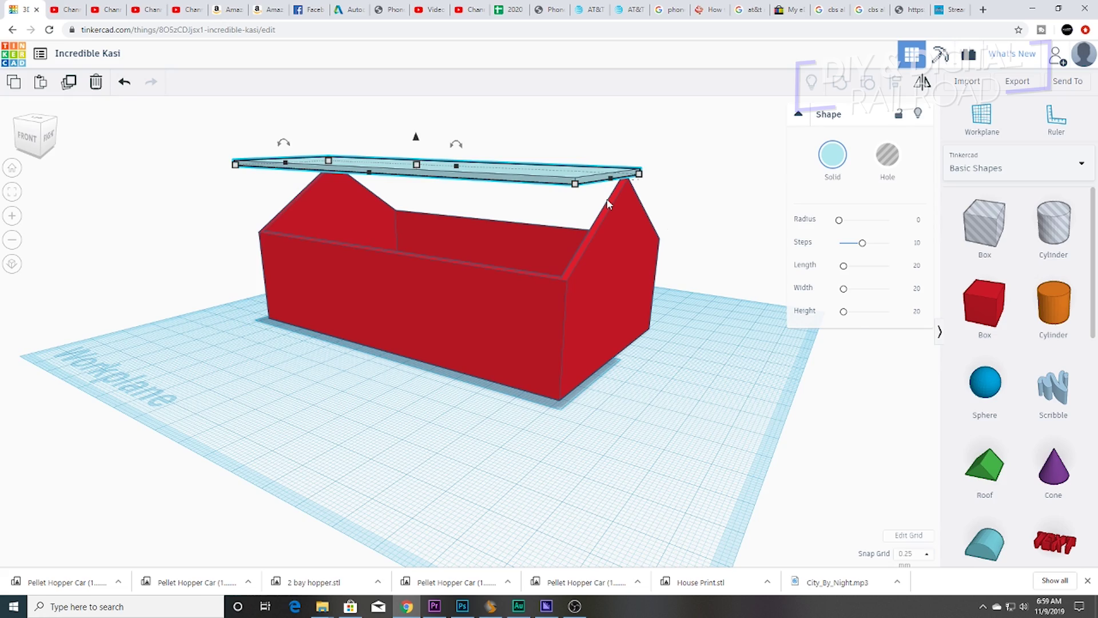
right_click_drag(607, 204, 465, 228)
right_click_drag(292, 163, 344, 173)
left_click_drag(352, 171, 337, 172)
Step: Tilt the widened panel 30° and lower it onto one slope of the gables
right_click_drag(458, 218, 388, 189)
type("30")
key("Return")
left_click_drag(430, 153, 436, 183)
right_click_drag(488, 197, 473, 182)
Step: Fine-tune the panel's tilt to match the gable slope
mouse_move(433, 198)
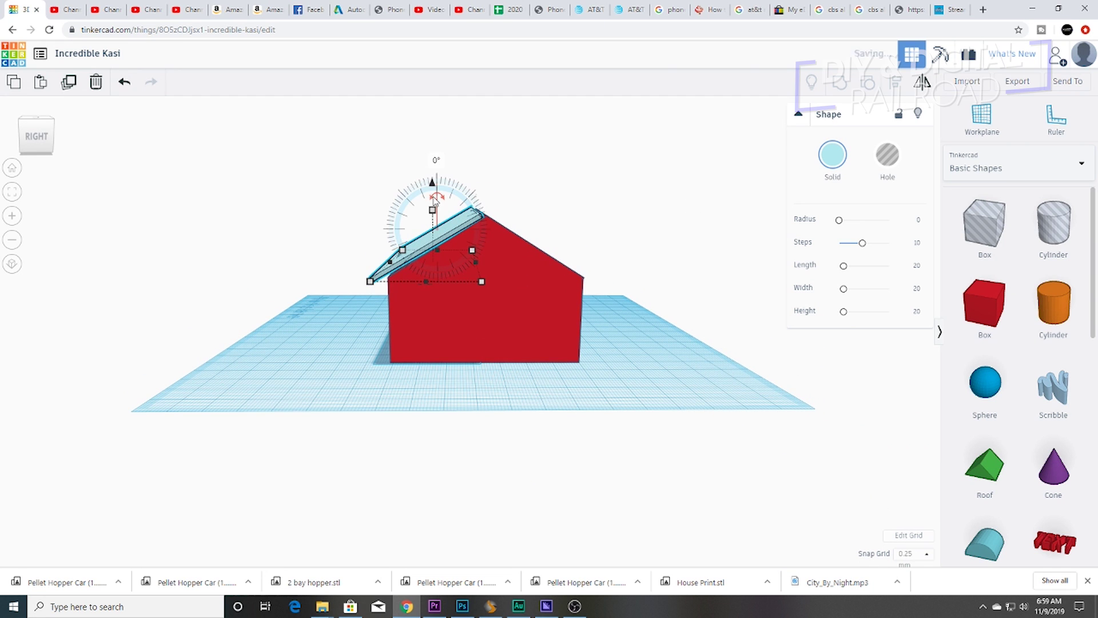
left_click_drag(437, 162, 436, 162)
scroll(437, 162, "up", 4)
right_click_drag(438, 163, 439, 173)
scroll(439, 175, "down", 2)
mouse_move(439, 176)
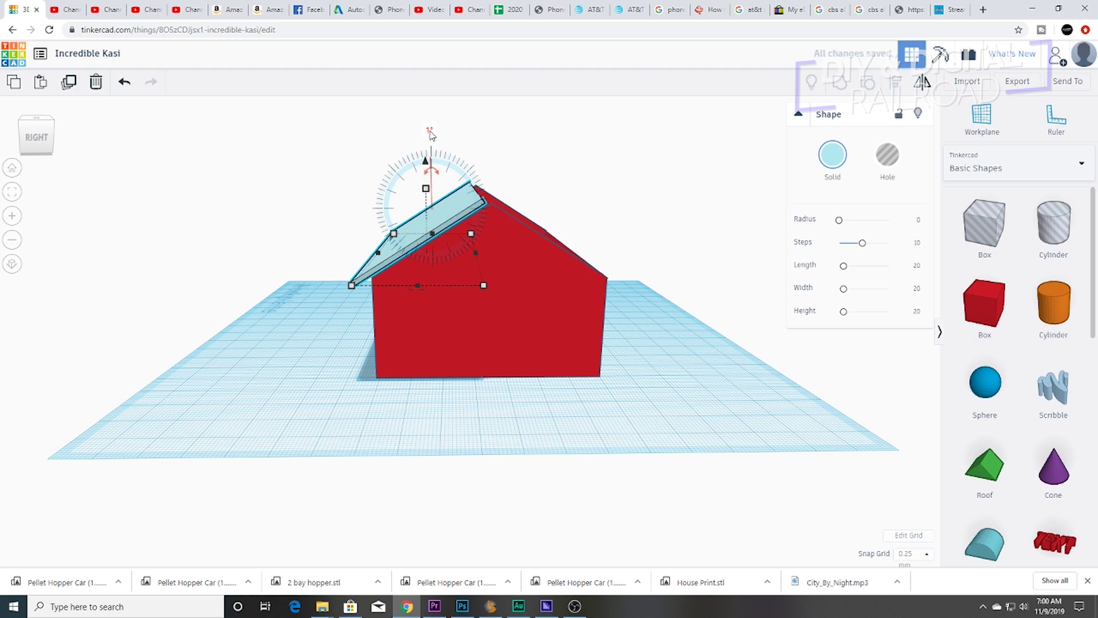
left_click_drag(430, 131, 431, 131)
Step: Nudge the tilted panel's position and height so that it rests flush on the gable slope
scroll(483, 202, "up", 4)
right_click_drag(484, 201, 478, 221)
scroll(478, 220, "down", 1)
left_click_drag(453, 135, 457, 140)
right_click_drag(511, 255, 521, 228)
left_click_drag(417, 112, 415, 112)
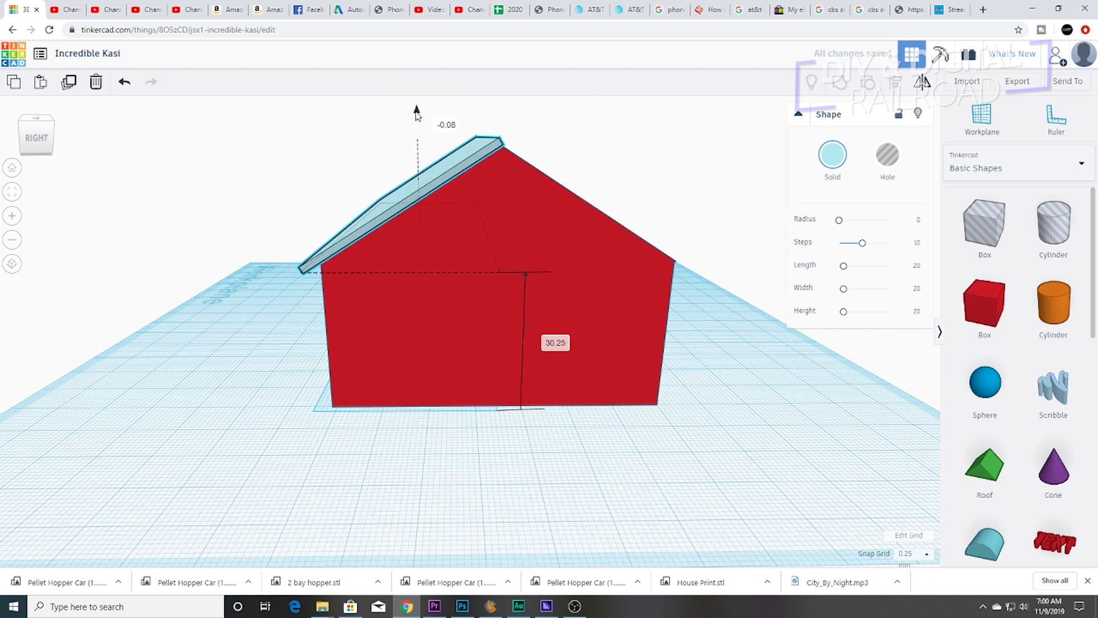
right_click_drag(466, 223, 527, 162)
left_click_drag(466, 168, 469, 171)
Step: Duplicate the roof panel, move the copy towards the opposite slope and rotate it 180°
right_click_drag(606, 293, 234, 346)
scroll(458, 245, "down", 4)
left_click_drag(431, 231, 728, 310)
scroll(743, 309, "down", 2)
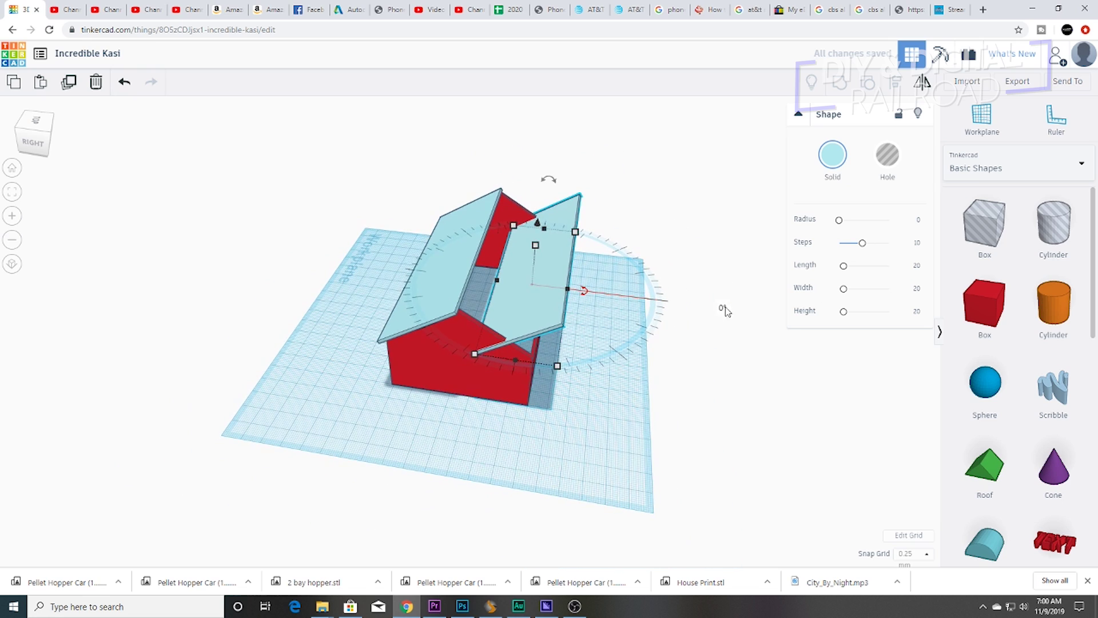
key("Return")
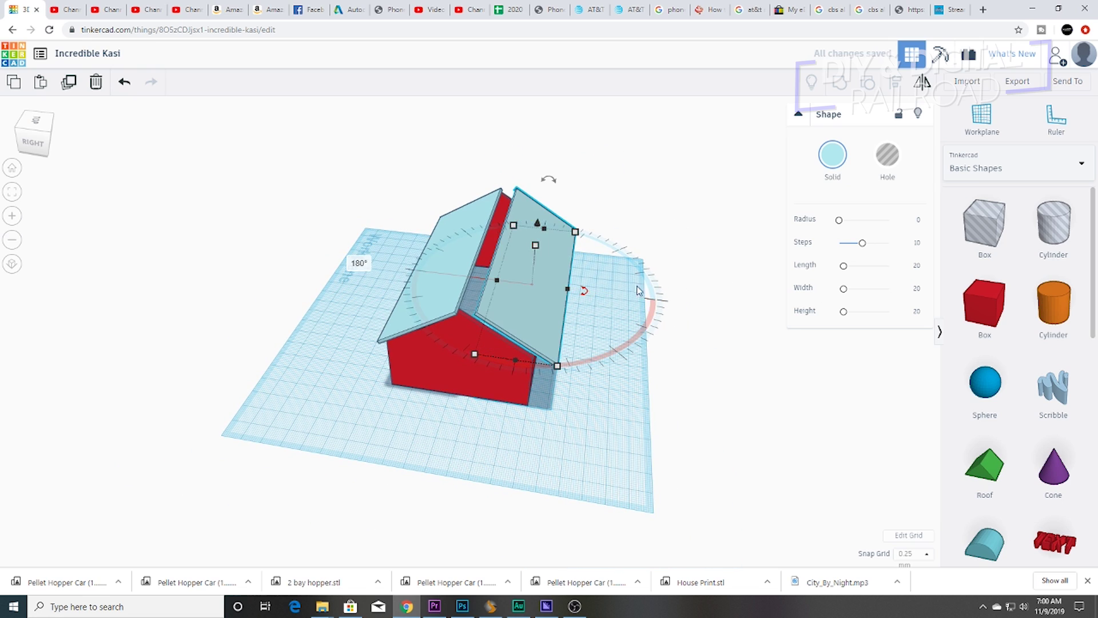
Step: Move the rotated panel onto the opposite slope so that it meets the first panel at the ridge
scroll(592, 330, "up", 5)
left_click_drag(633, 300, 591, 280)
right_click_drag(616, 281, 83, 250)
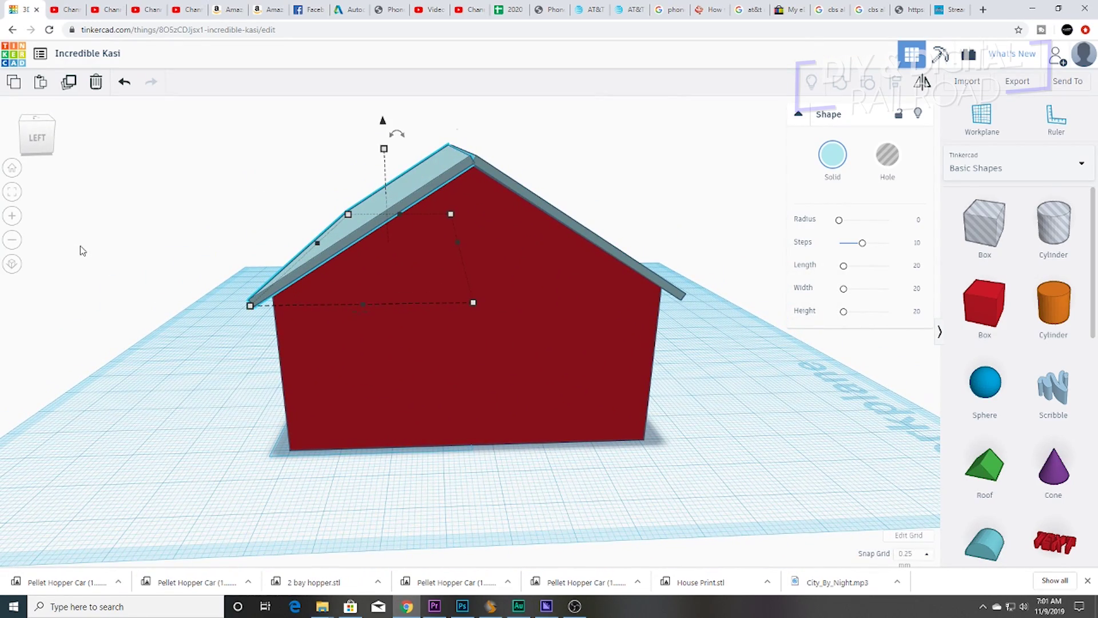
right_click_drag(179, 338, 408, 224)
left_click_drag(408, 224, 413, 223)
right_click_drag(433, 314, 429, 280)
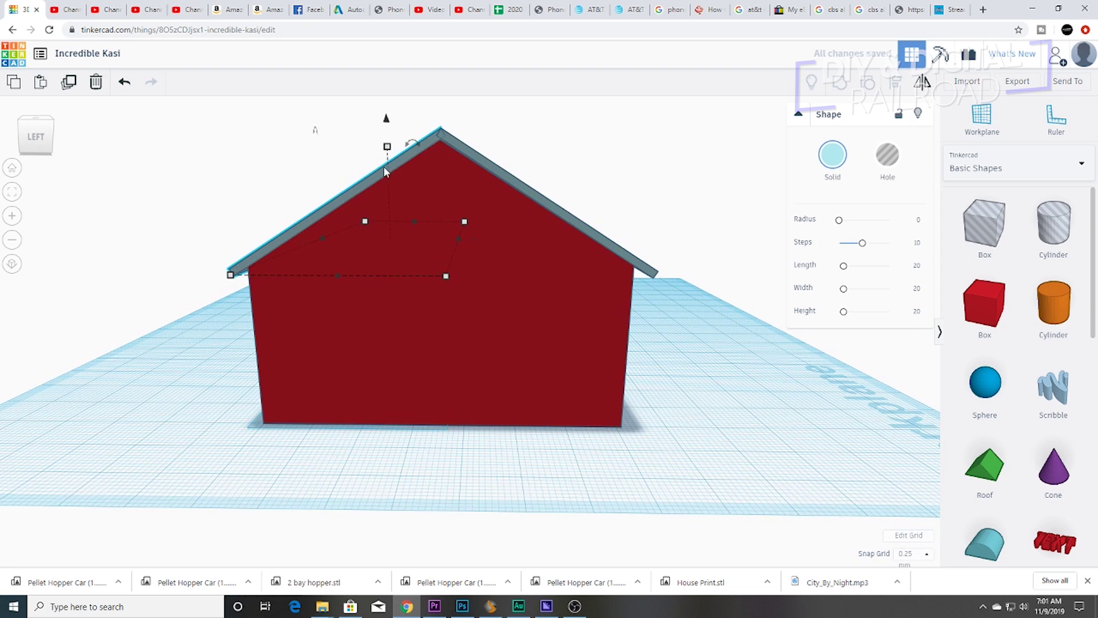
Step: Undo the last nudge and shift the second panel about 6 mm along the ridge into line with the first
key("ctrl+z")
right_click_drag(427, 211, 427, 160)
left_click_drag(428, 161, 446, 212)
right_click_drag(447, 217, 544, 281)
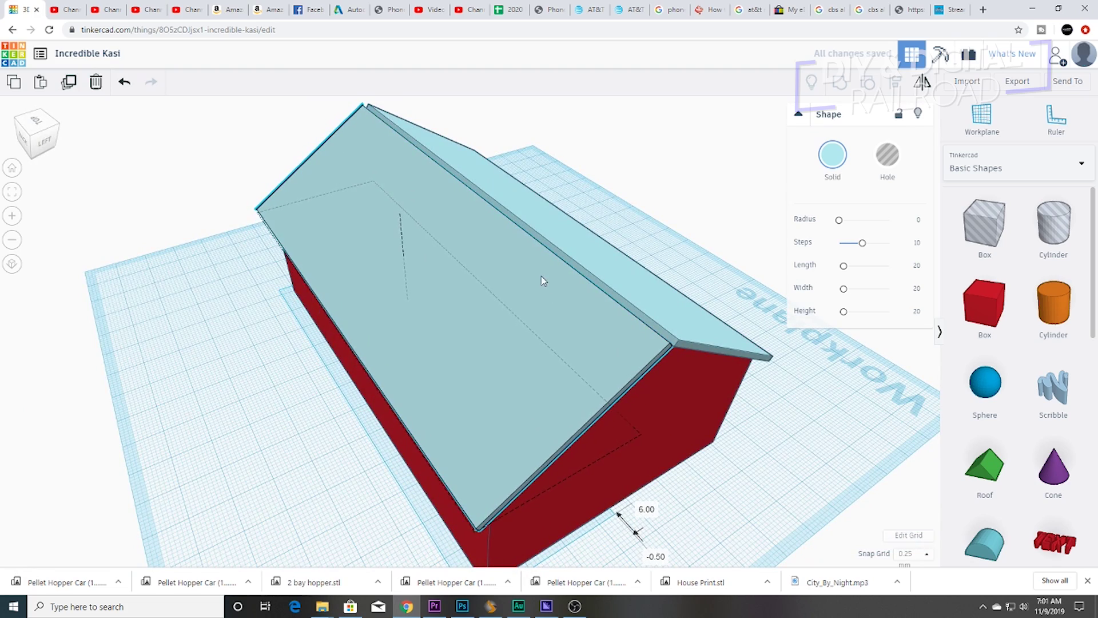
right_click_drag(637, 338, 32, 411)
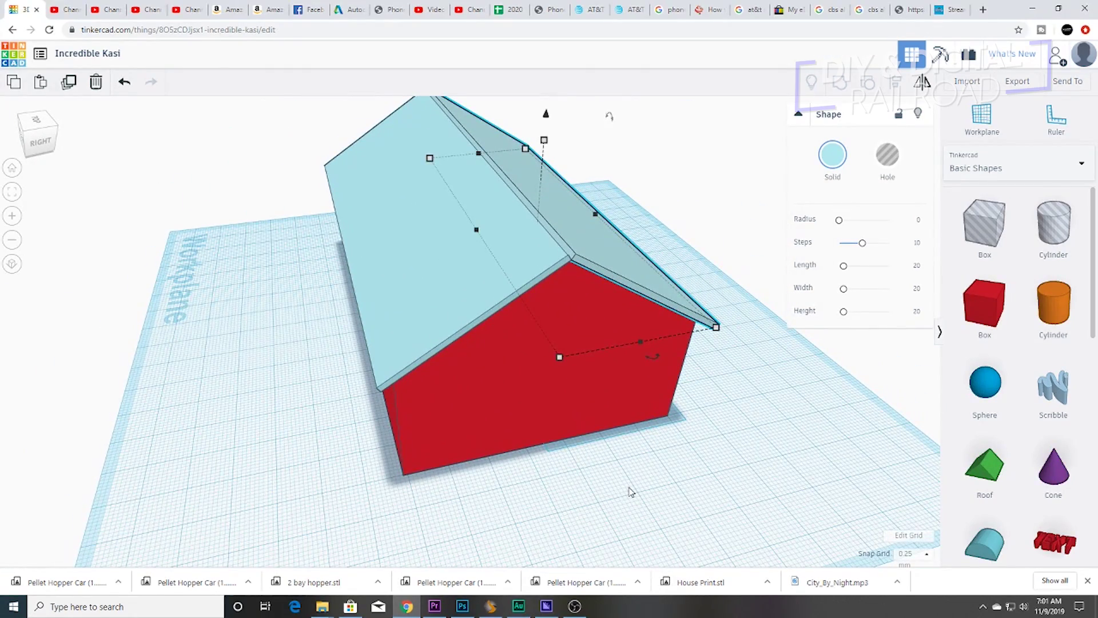
Step: Place a green roof shape beside the gable end and rotate it 90°
left_click_drag(978, 469, 671, 459)
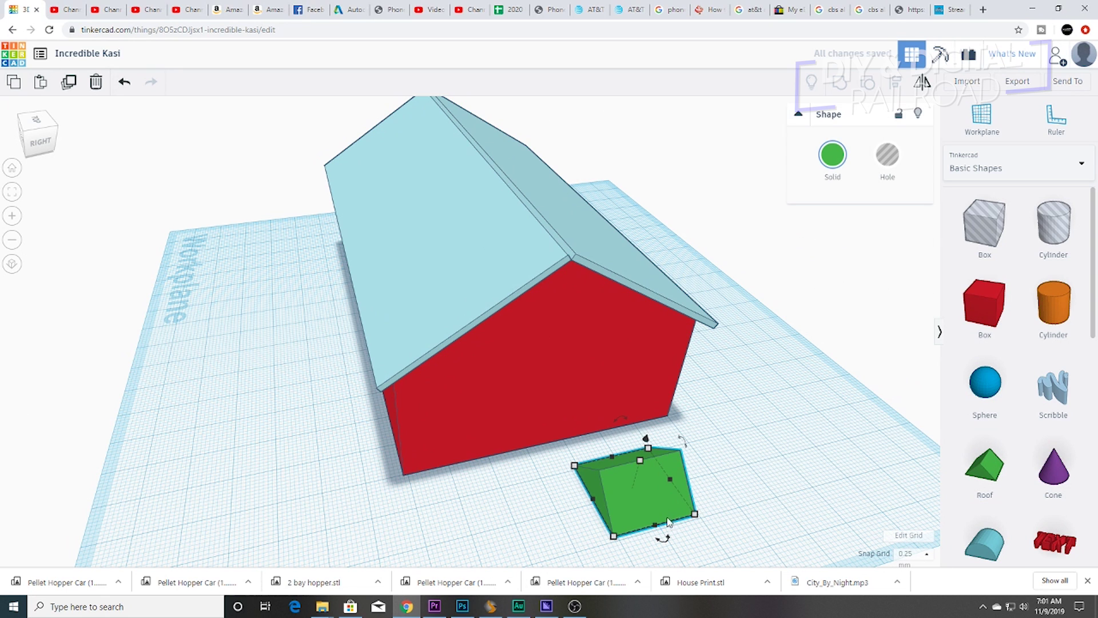
mouse_move(669, 543)
scroll(687, 534, "down", 2)
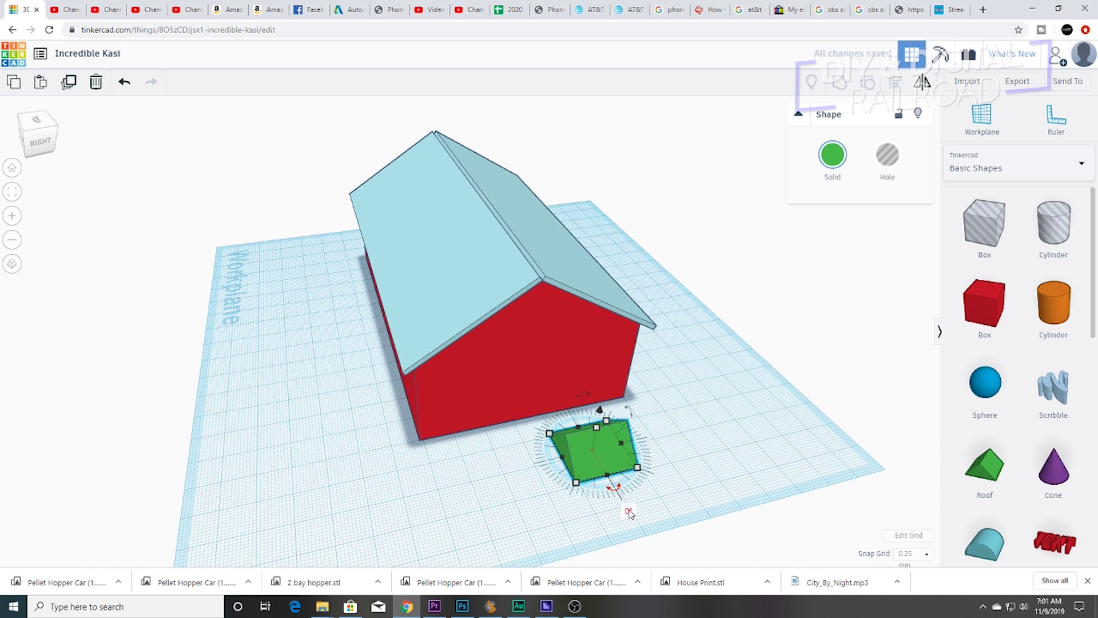
key("Return")
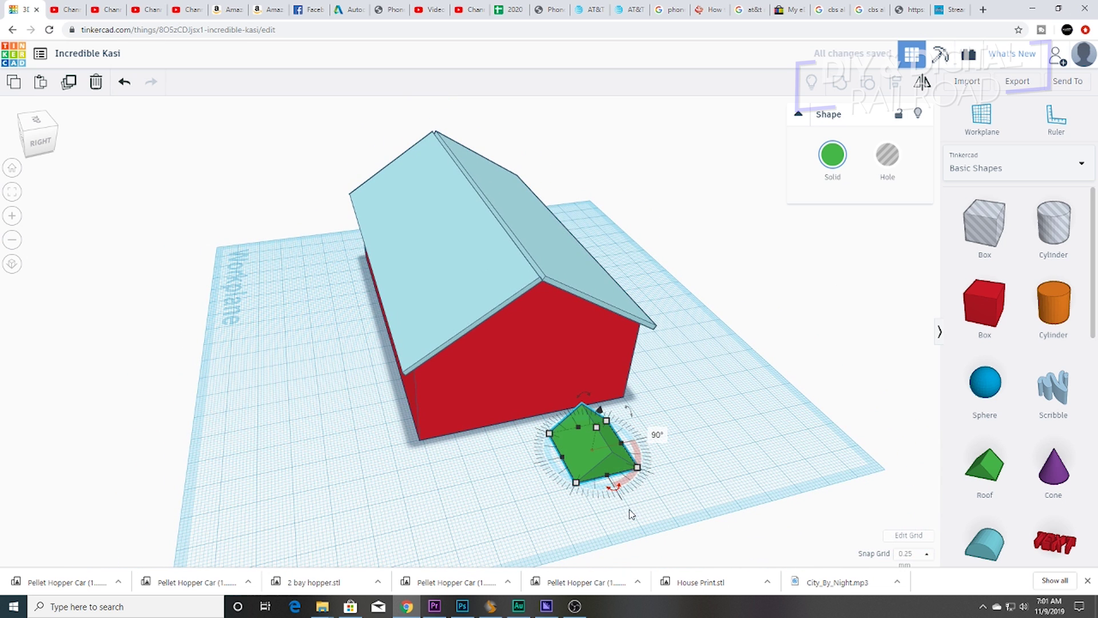
Step: Shrink the green roof shape and raise it to ridge height, undoing the last resize
left_click_drag(577, 484, 608, 413)
left_click_drag(609, 266, 584, 280)
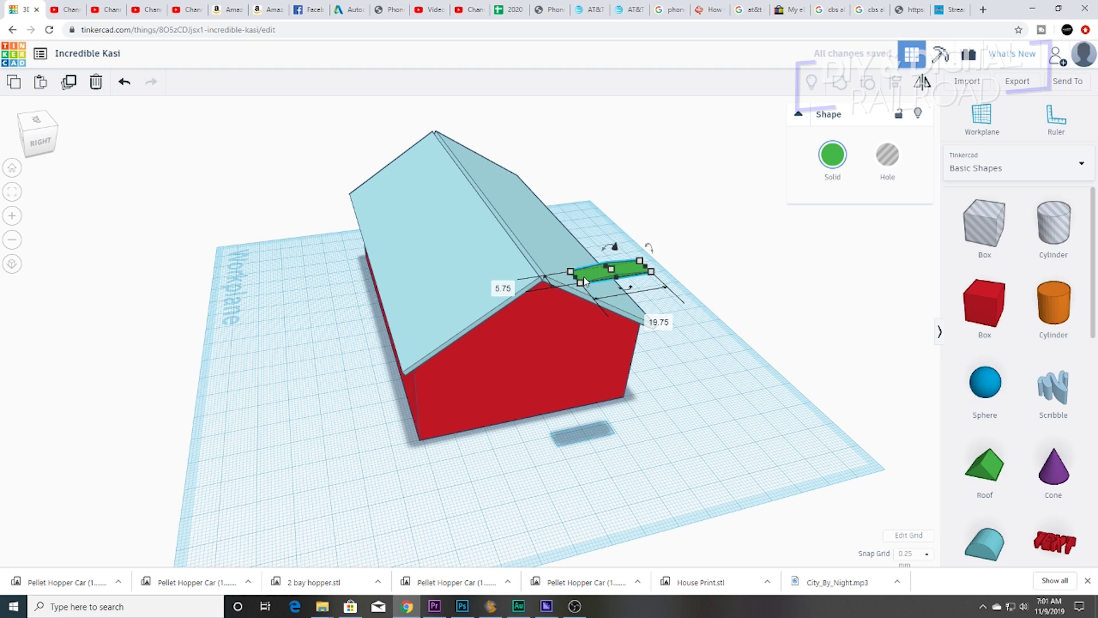
key("ctrl+z")
Step: Move the small green roof shape onto the ridge at the gable end, centred between the two panels
scroll(634, 307, "up", 5)
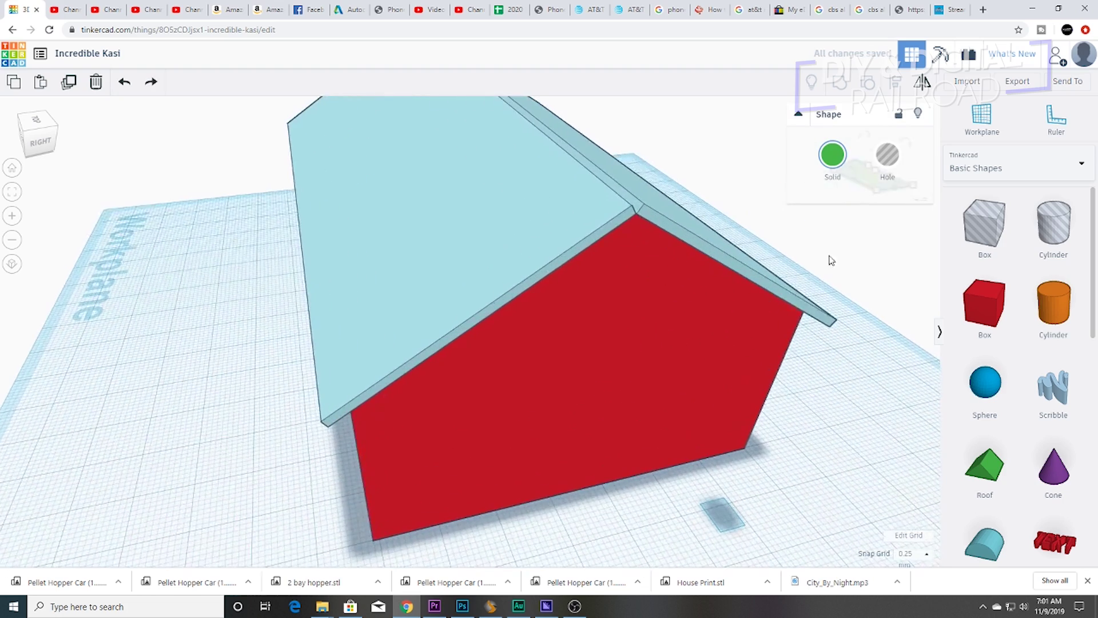
right_click_drag(790, 302, 723, 306)
left_click_drag(762, 295, 507, 273)
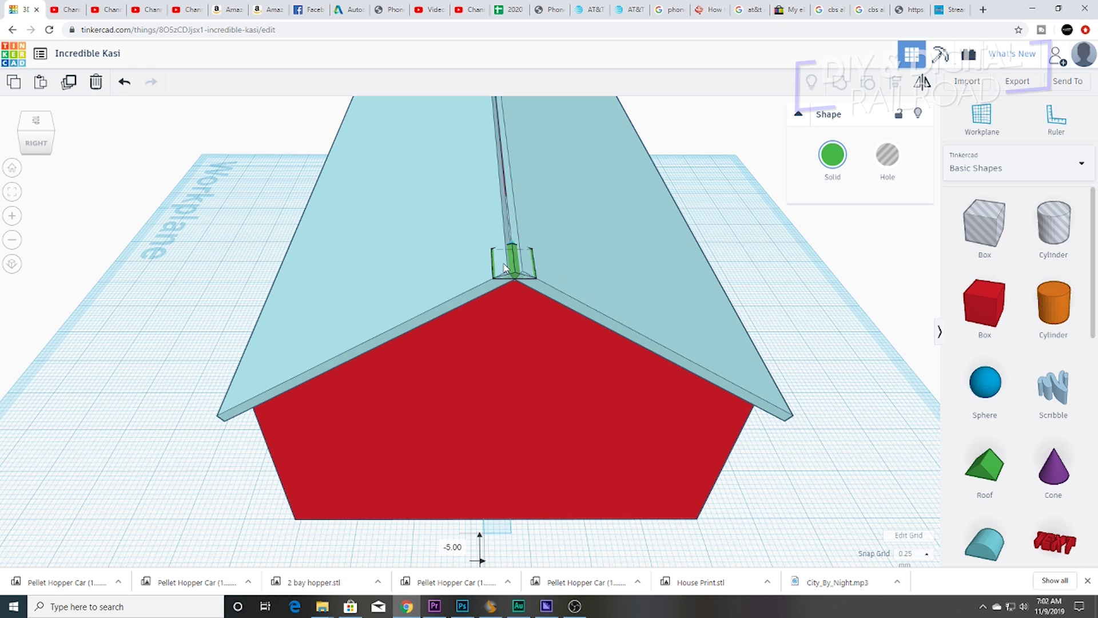
left_click_drag(505, 268, 505, 266)
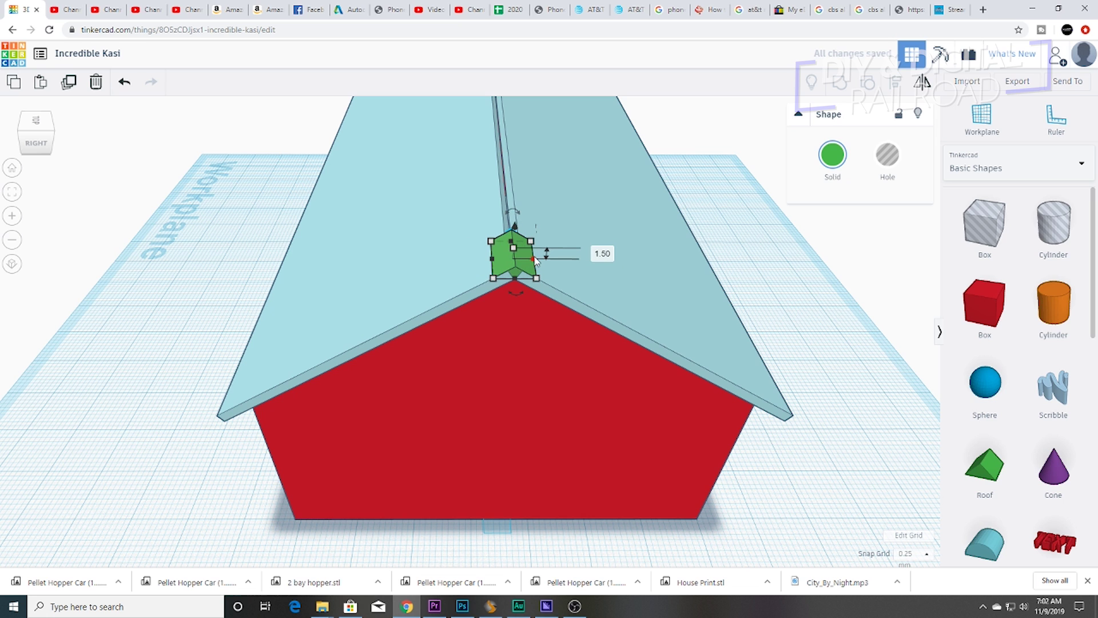
Step: Stretch the green ridge cap along the whole ridge and fine-tune its ends to match the roof panels
right_click_drag(516, 358, 738, 321)
left_click_drag(675, 227, 147, 273)
right_click_drag(366, 348, 640, 321)
scroll(669, 334, "up", 4)
left_click_drag(692, 341, 688, 338)
right_click_drag(646, 343, 30, 341)
left_click_drag(609, 246, 607, 239)
right_click_drag(103, 257, 801, 297)
left_click_drag(723, 317, 726, 315)
right_click_drag(725, 318, 1053, 372)
Step: Group the ridge cap and the two roof panels into a single roof
scroll(1023, 366, "down", 3)
scroll(715, 351, "down", 4)
right_click_drag(686, 349, 280, 334)
left_click(468, 287)
left_click(448, 286, "shift")
left_click(397, 281, "shift")
right_click_drag(666, 244, 760, 250)
scroll(760, 250, "down", 3)
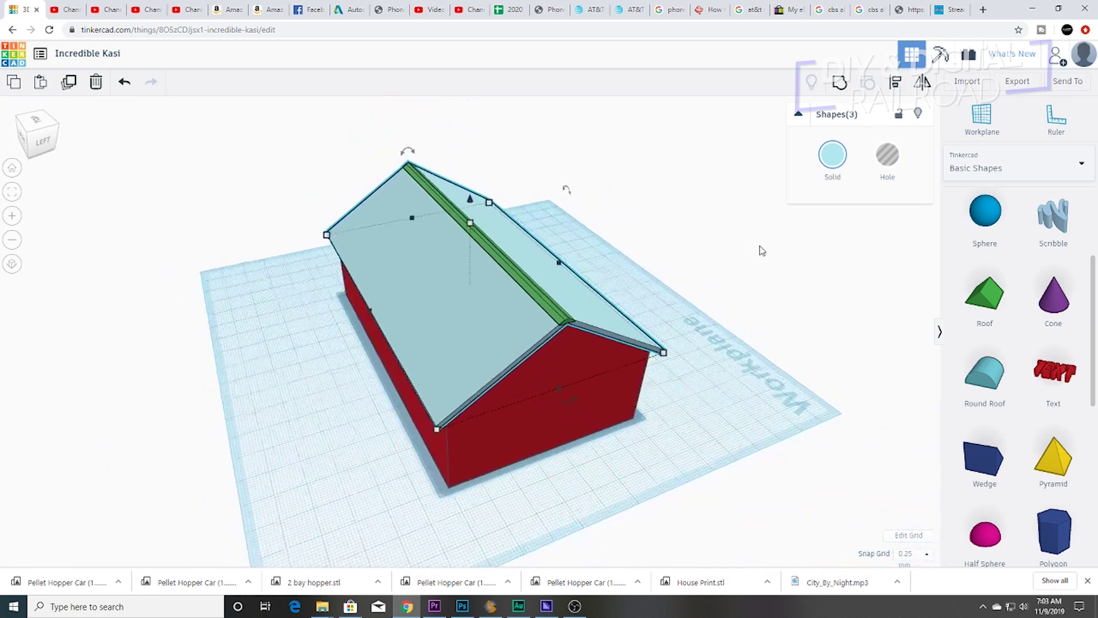
right_click_drag(739, 286, 748, 267)
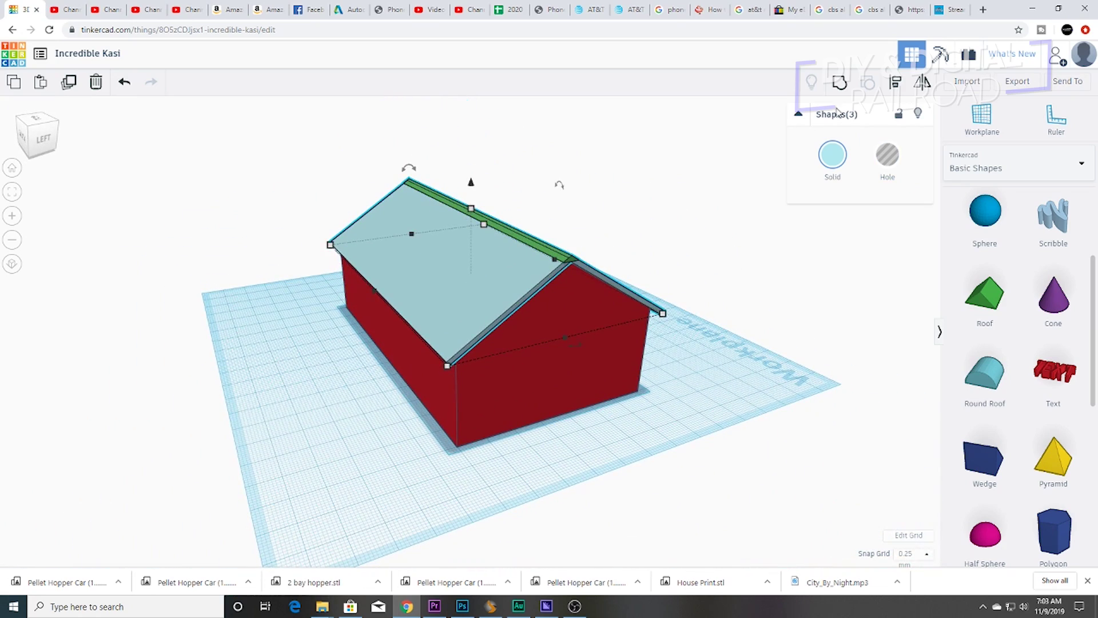
left_click(837, 84)
Step: Raise the grouped roof about 0.75 mm above the house walls
right_click_drag(705, 208, 592, 187)
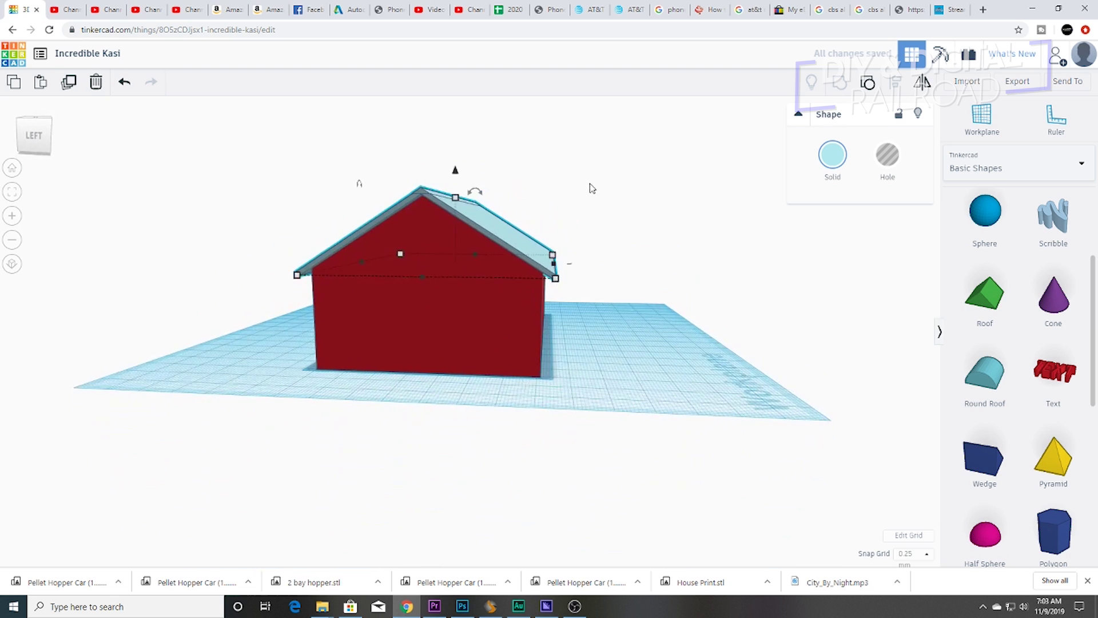
mouse_move(458, 176)
left_mouse_down()
mouse_move(460, 85)
mouse_move(457, 176)
left_mouse_up()
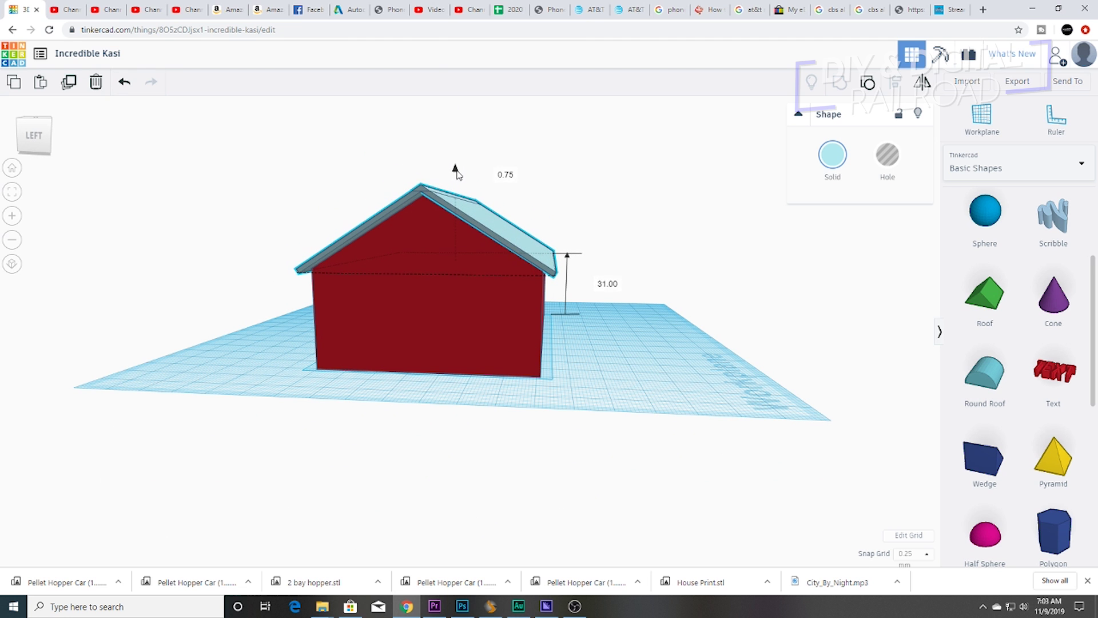
right_click_drag(441, 190, 479, 193)
right_click_drag(631, 222, 498, 240)
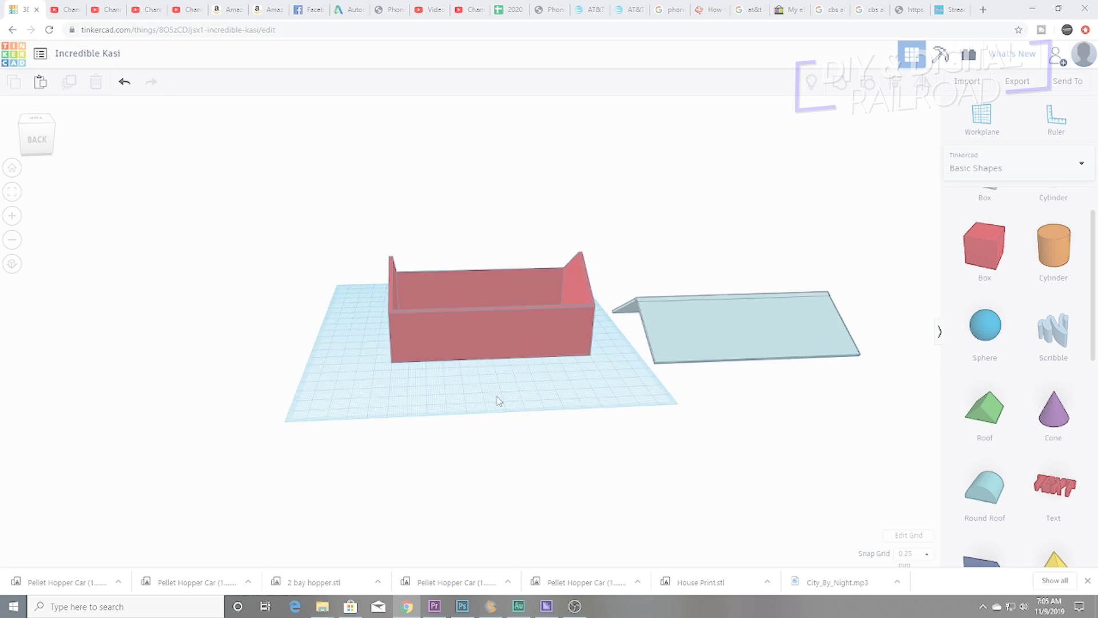
Step: Place a box in front of the house's long wall, narrowed to about 17.25 mm wide and 2.25 mm thick
left_click_drag(981, 262, 526, 399)
scroll(527, 399, "up", 5)
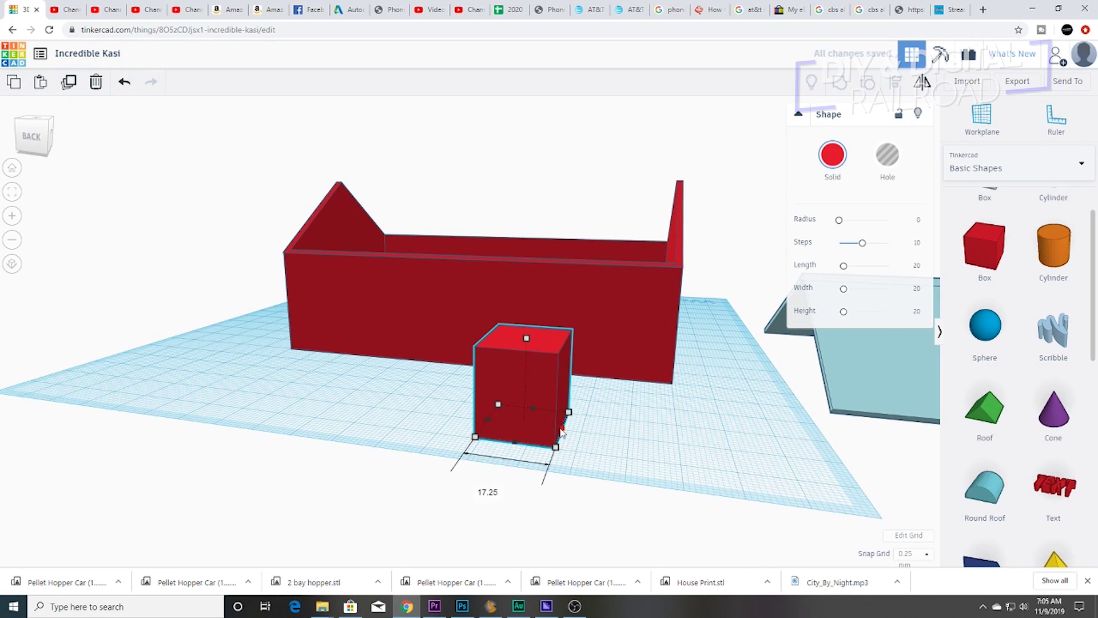
left_click_drag(527, 404, 512, 437)
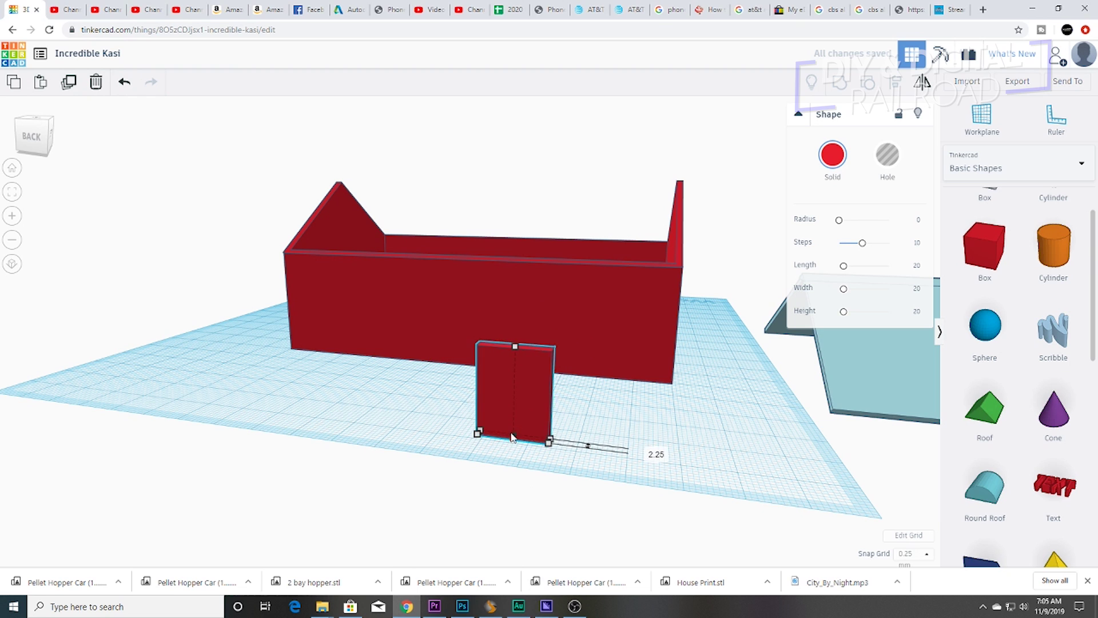
Step: Shrink the thin box in front of the long wall to about 11 mm wide and reduce its height
right_click_drag(610, 457, 378, 458)
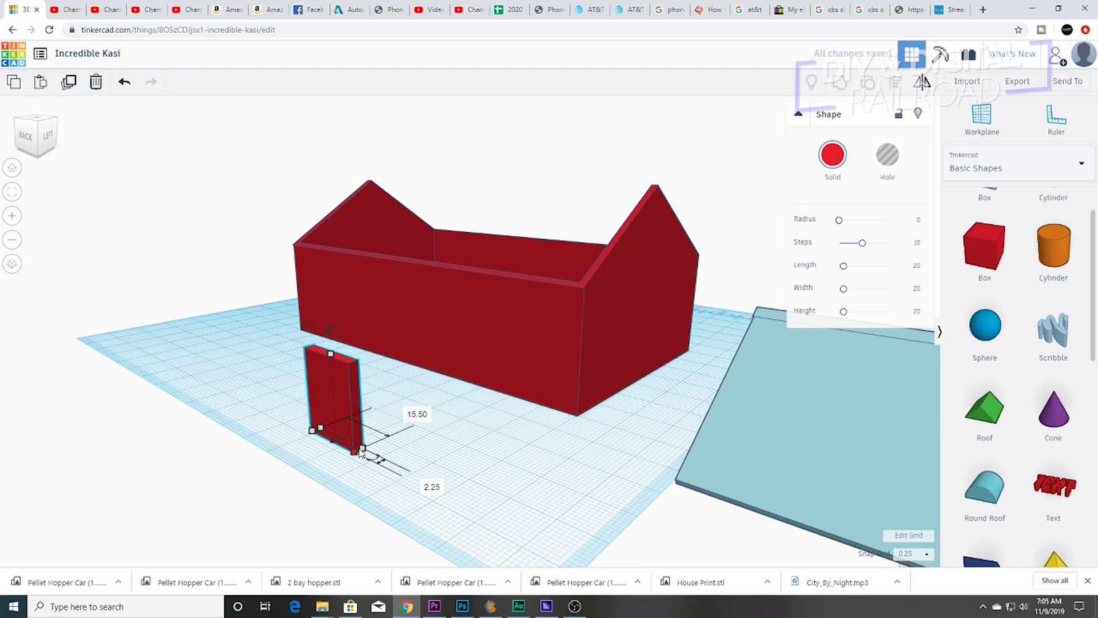
left_click_drag(330, 350, 338, 410)
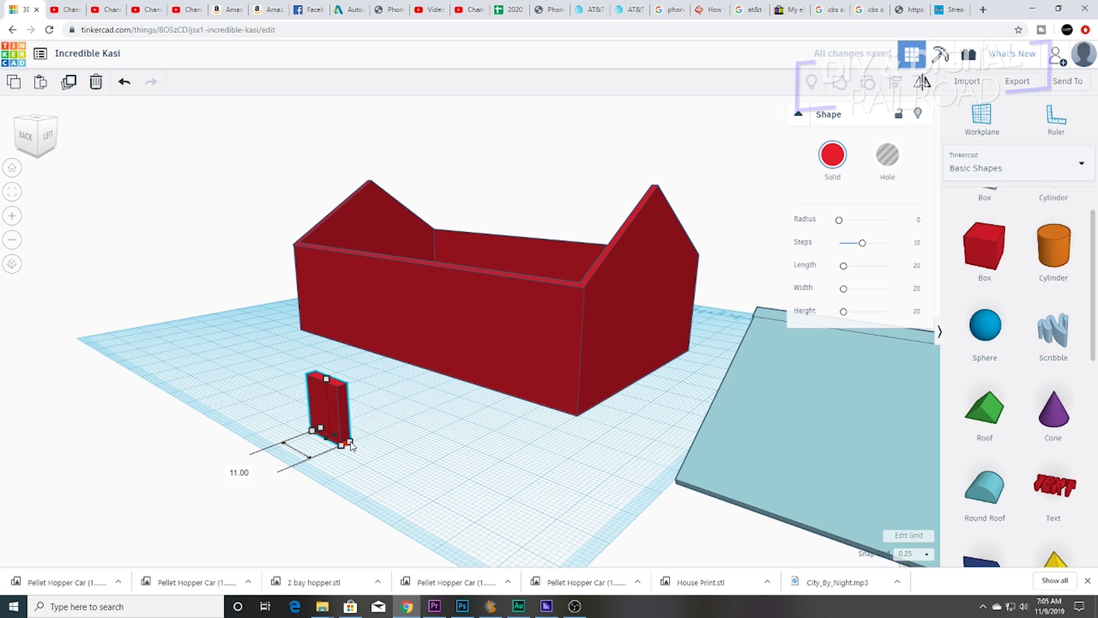
right_click_drag(353, 445, 440, 452)
Step: Raise the thin panel about 10 mm, try it on the long wall, and set it out in front
left_click_drag(440, 451, 579, 332)
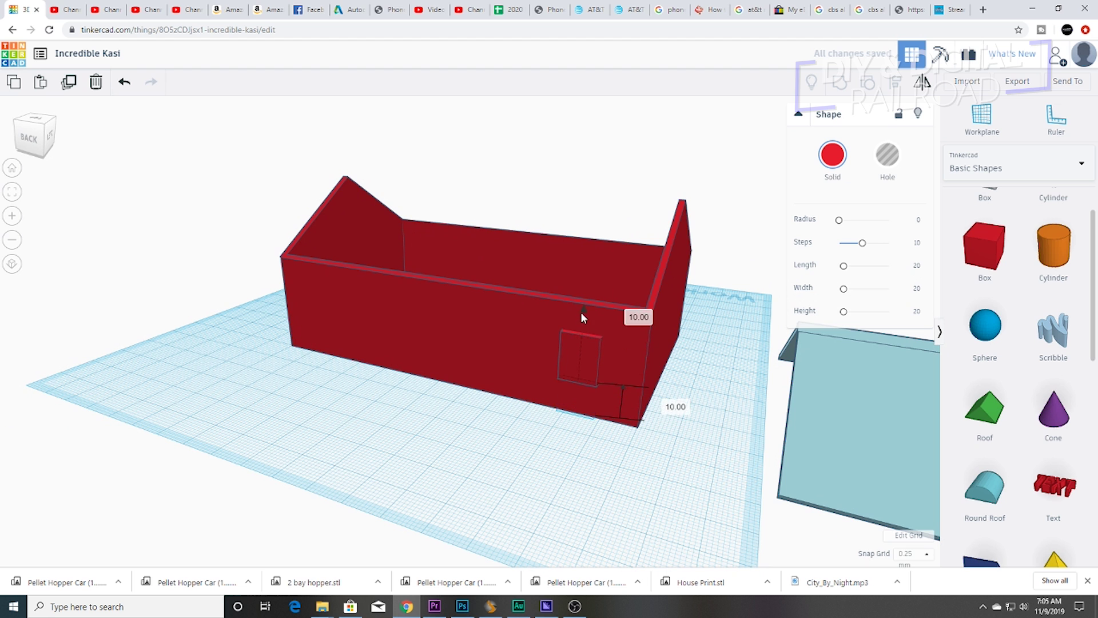
right_click_drag(589, 366, 572, 330)
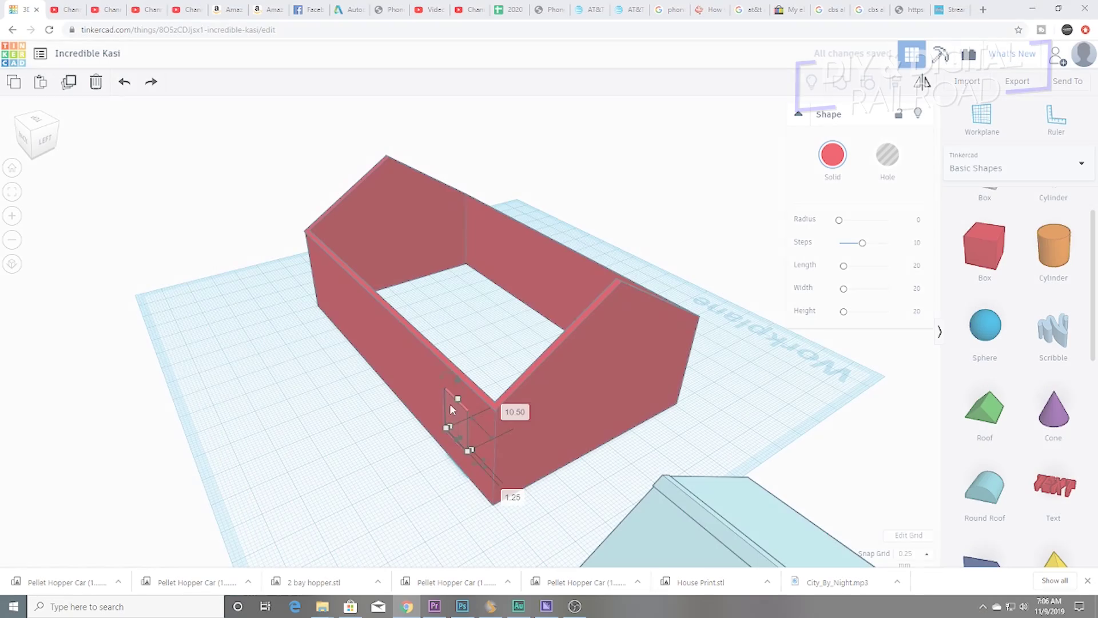
left_click_drag(449, 403, 338, 457)
right_click_drag(495, 476, 705, 480)
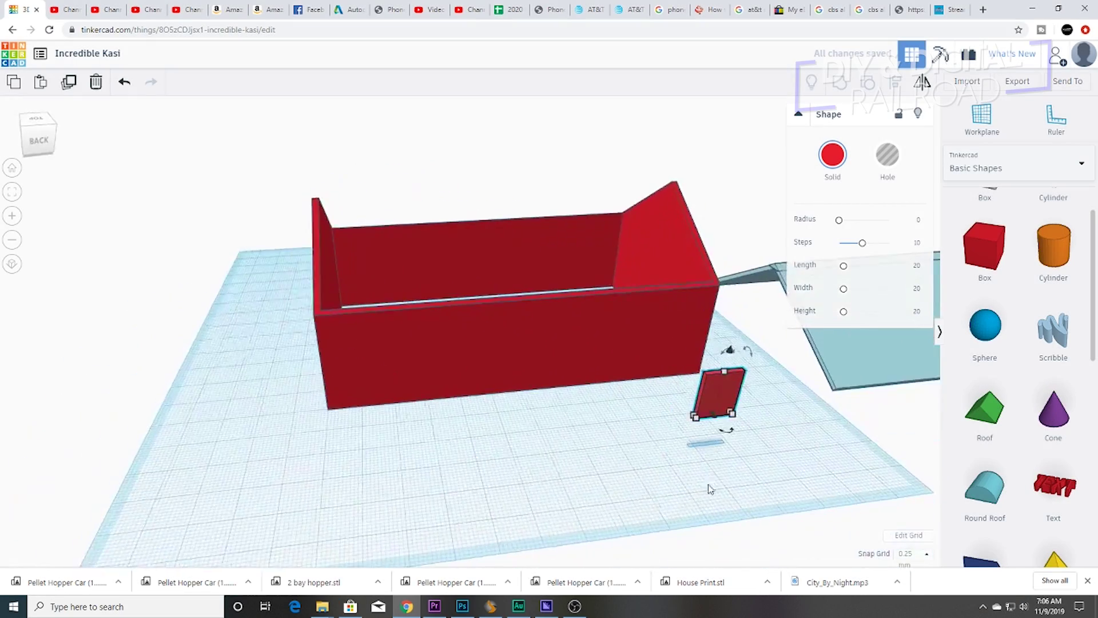
Step: Add a box-shaped hole beside the thin panel and raise it about 13.75 mm so it passes through the panel
scroll(1046, 326, "up", 2)
left_click_drag(983, 229, 724, 485)
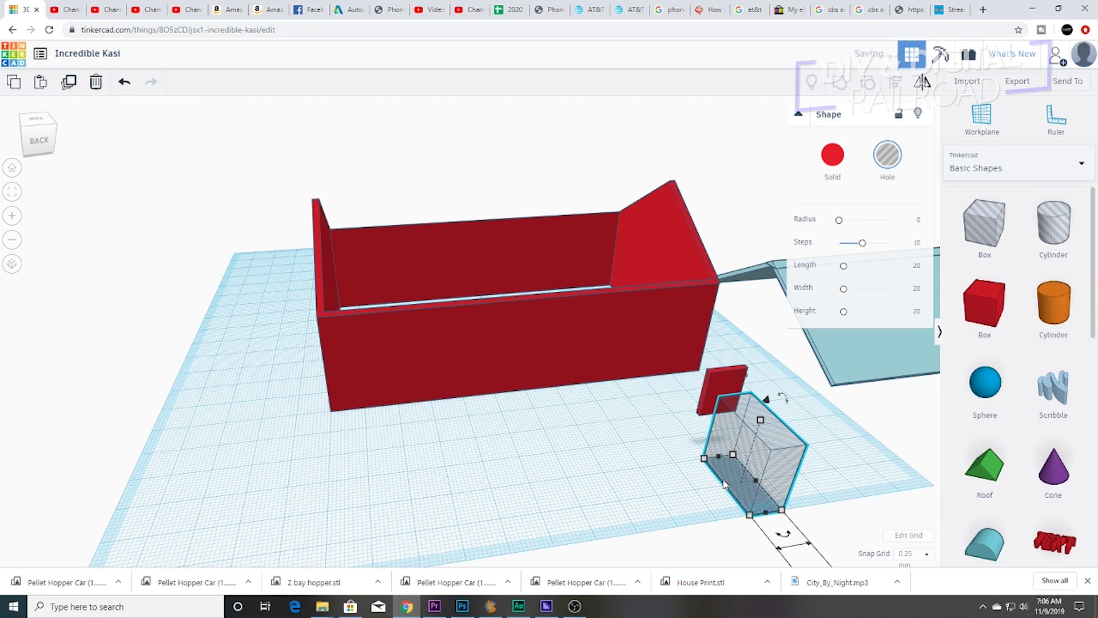
left_click_drag(749, 423, 737, 362)
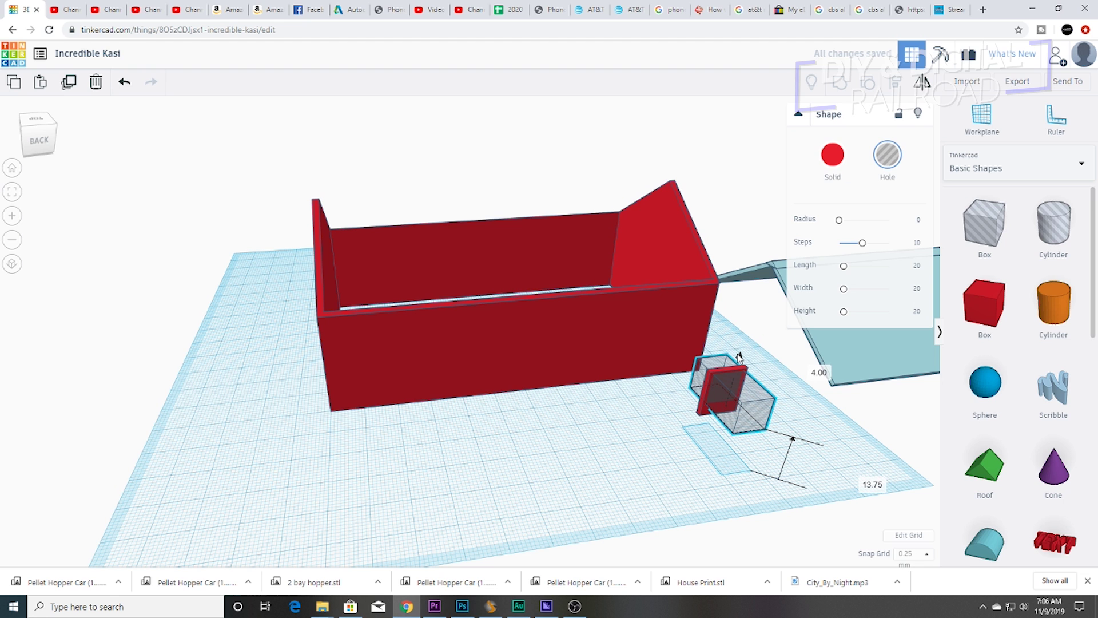
Step: Resize and position the hole inside the panel's outline so a narrow window frame is left around it
right_click_drag(739, 356, 652, 372)
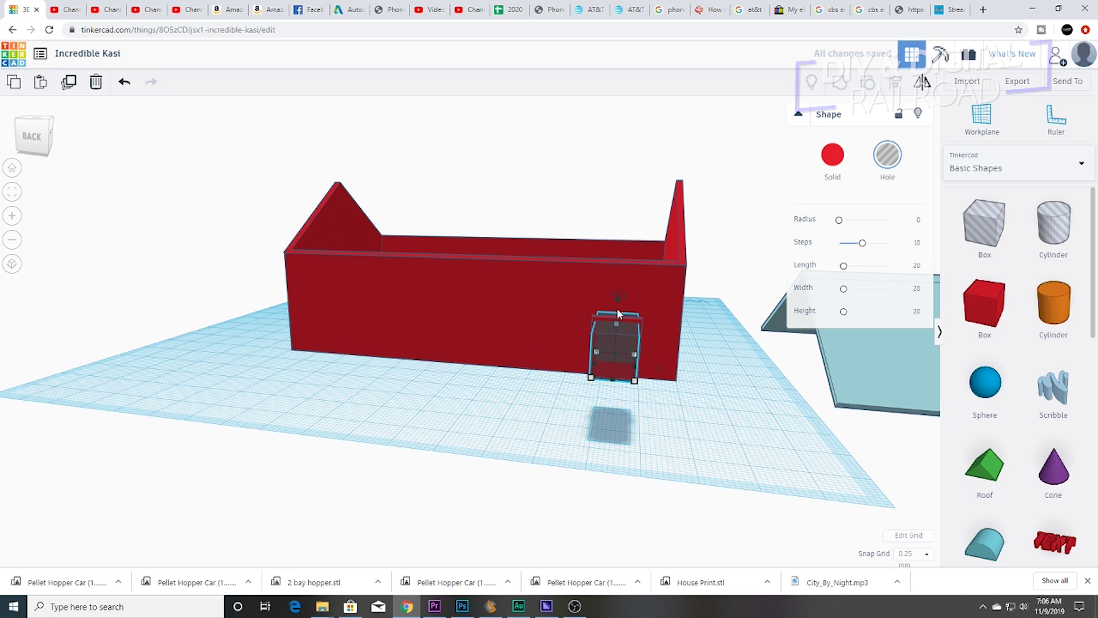
mouse_move(617, 301)
left_mouse_down()
mouse_move(616, 336)
mouse_move(622, 319)
left_mouse_up()
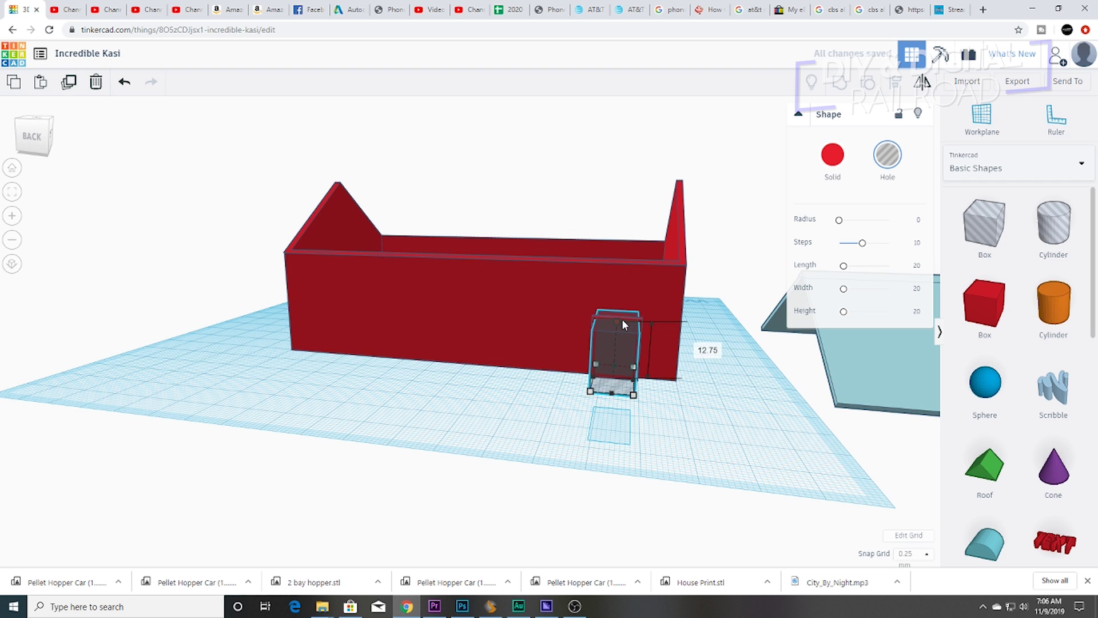
right_click_drag(623, 321, 366, 418)
left_click_drag(366, 425, 389, 432)
scroll(497, 455, "down", 2)
mouse_move(480, 446)
right_mouse_down()
mouse_move(459, 458)
mouse_move(478, 440)
mouse_move(473, 426)
right_mouse_up()
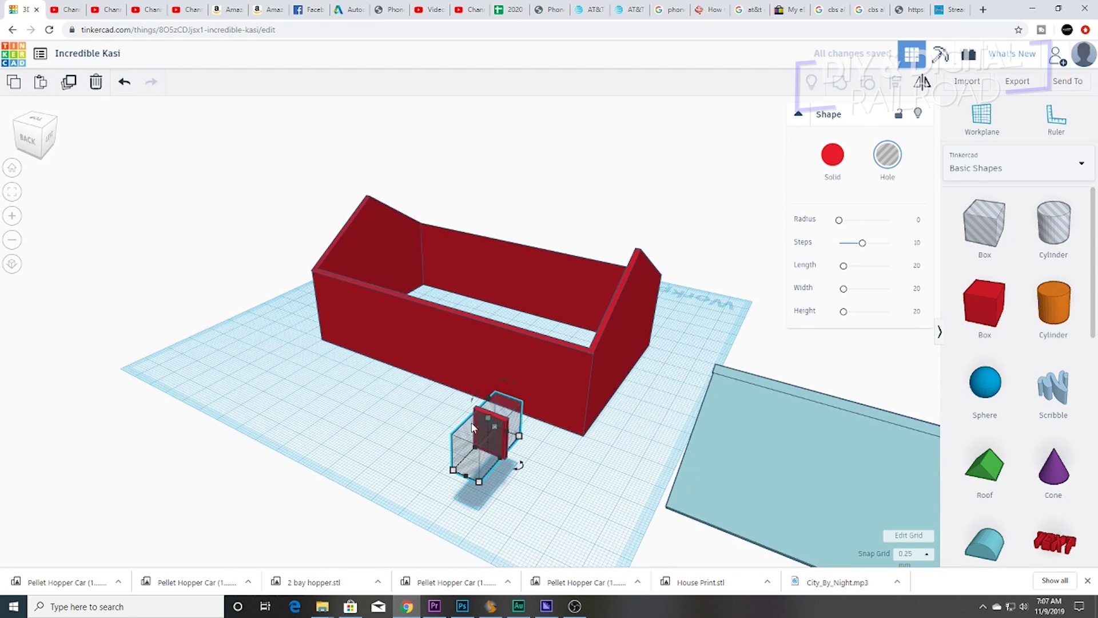
Step: Duplicate the window panel and its hole into a row of six evenly spaced copies in front of the long wall
left_click(489, 453, "shift")
left_click_drag(489, 454, 265, 357)
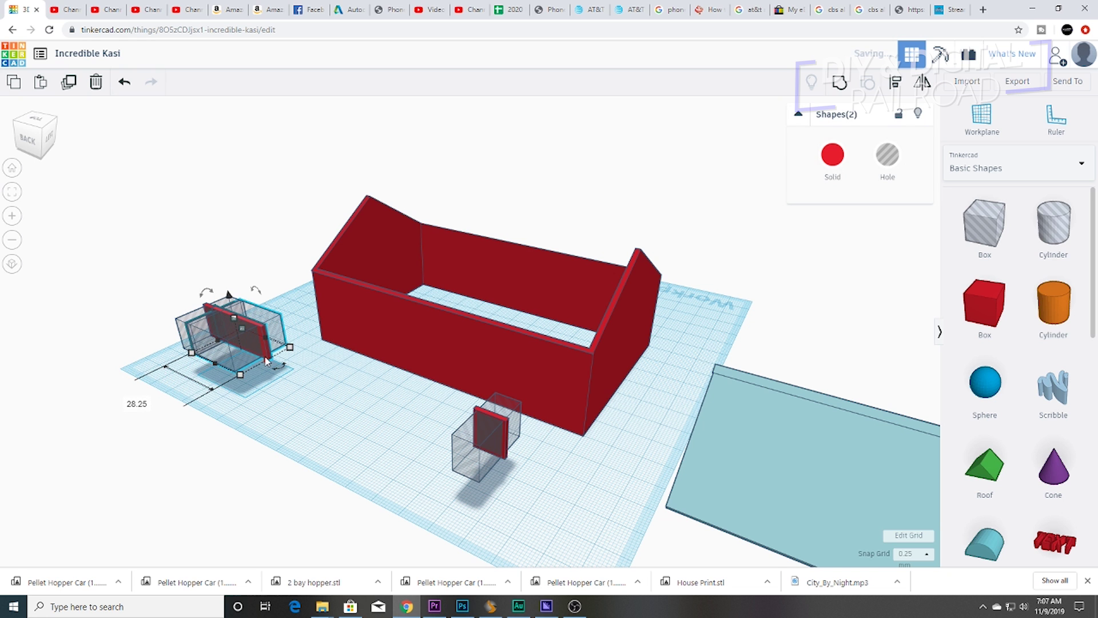
key("ctrl+z")
right_click_drag(297, 372, 351, 432)
left_click_drag(276, 471, 478, 483)
key("ctrl+d")
key("ctrl+d")
key("ctrl+d")
key("ctrl+d")
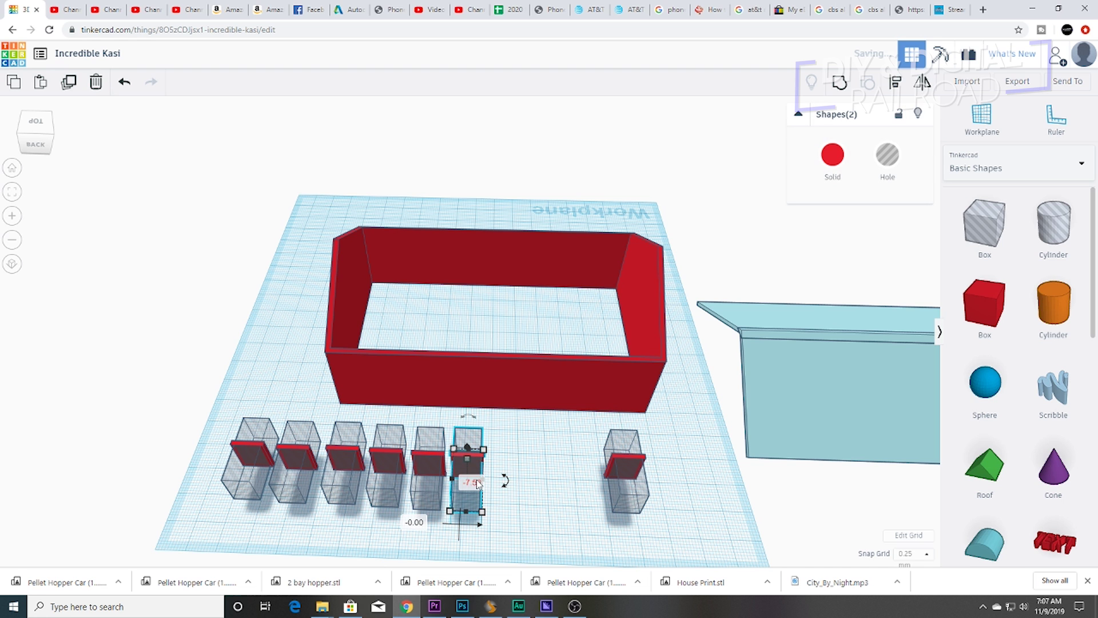
Step: Seat the original window set and one copy side by side in the long wall, near the roof-side end
left_click_drag(639, 502, 662, 377)
scroll(636, 497, "up", 3)
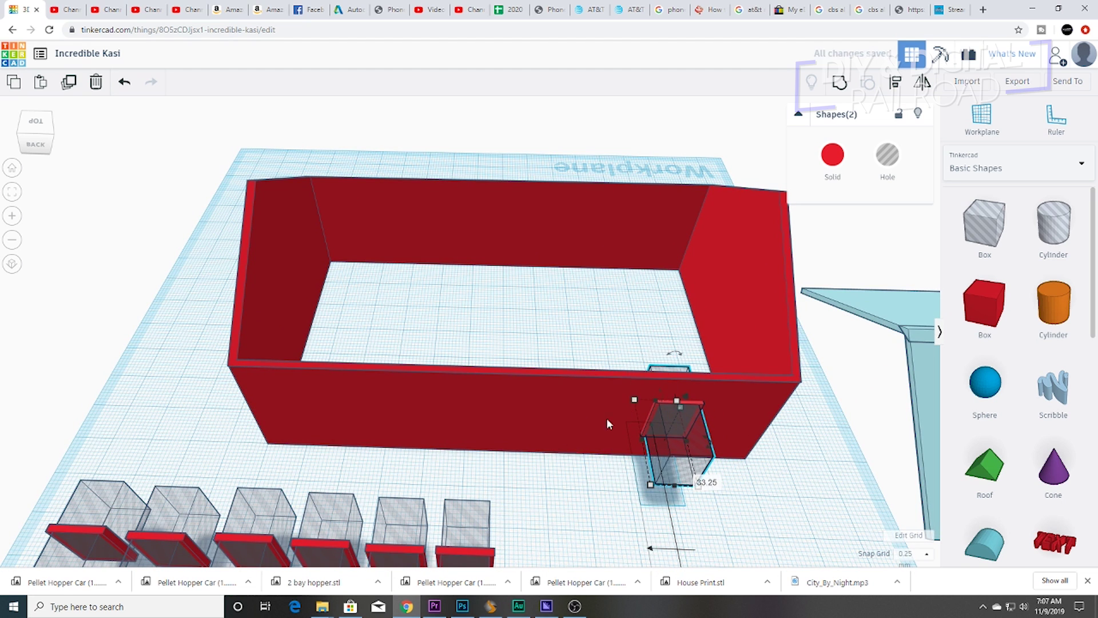
scroll(554, 465, "down", 3)
left_click_drag(467, 538, 559, 423)
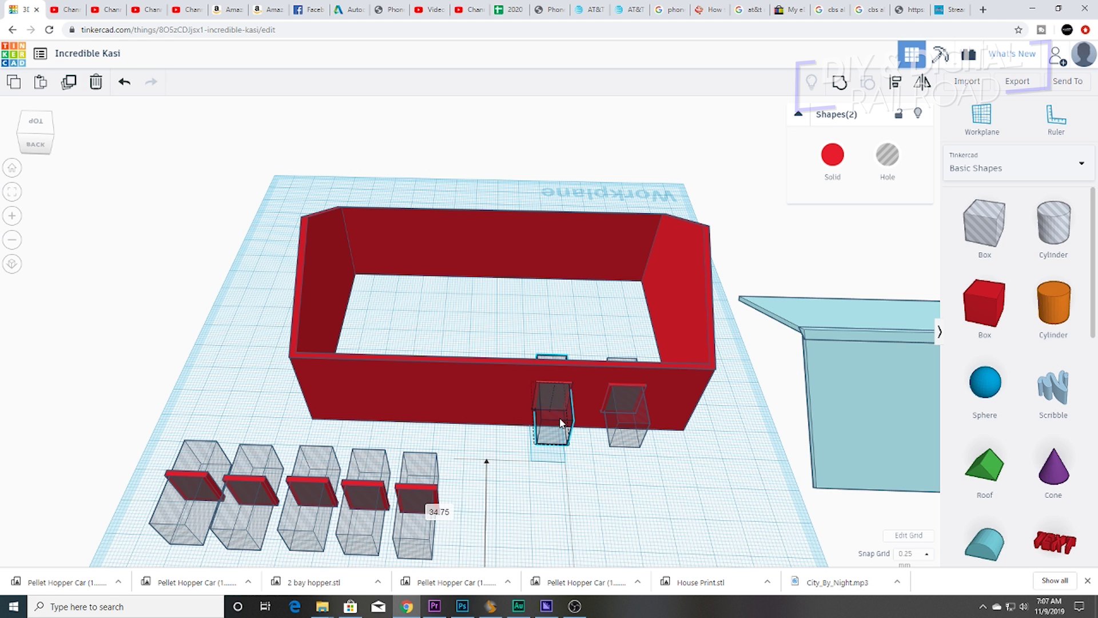
left_click_drag(560, 423, 559, 423)
Step: Select two more window sets together and seat them in the opposite long wall, near its roof-side end
right_click_drag(629, 484, 539, 224)
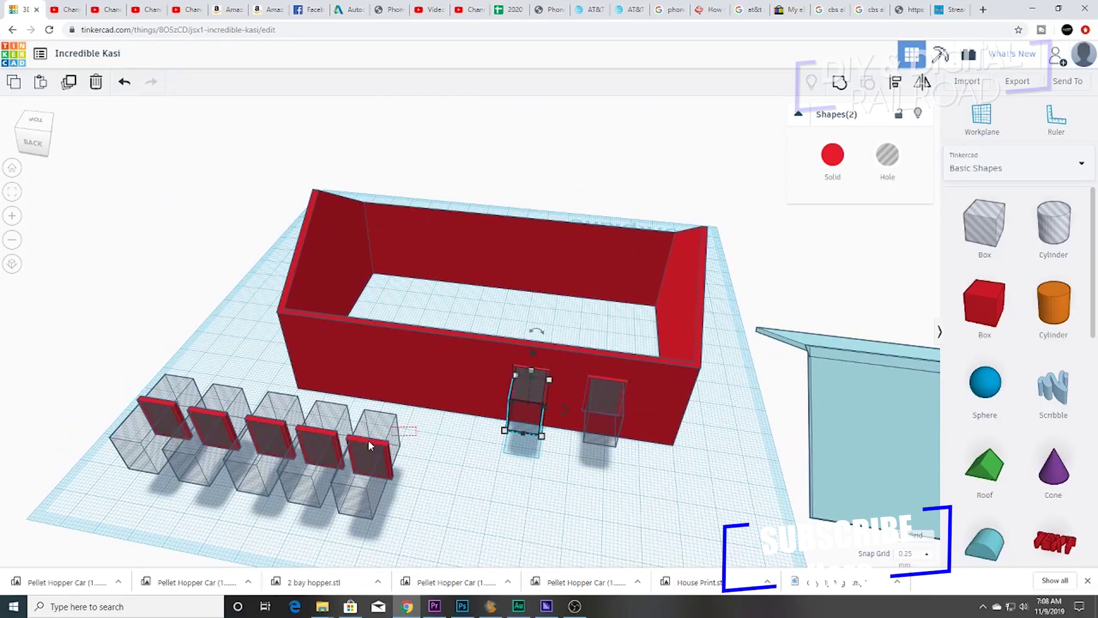
left_click_drag(247, 486, 249, 487)
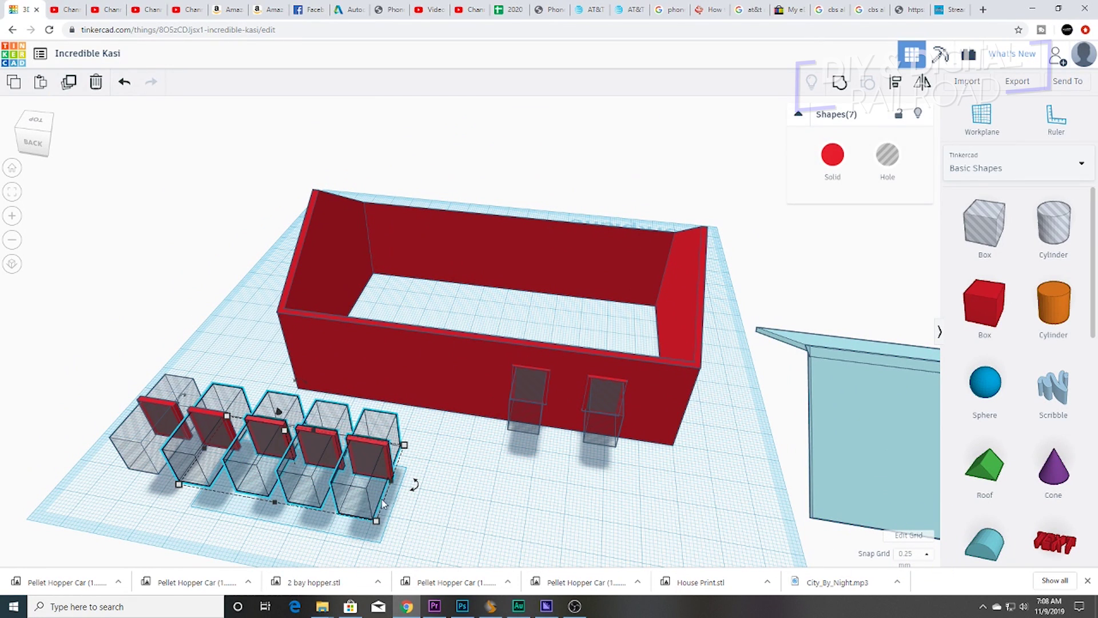
left_click(411, 470)
left_click_drag(309, 501, 620, 264)
right_click_drag(641, 313, 458, 369)
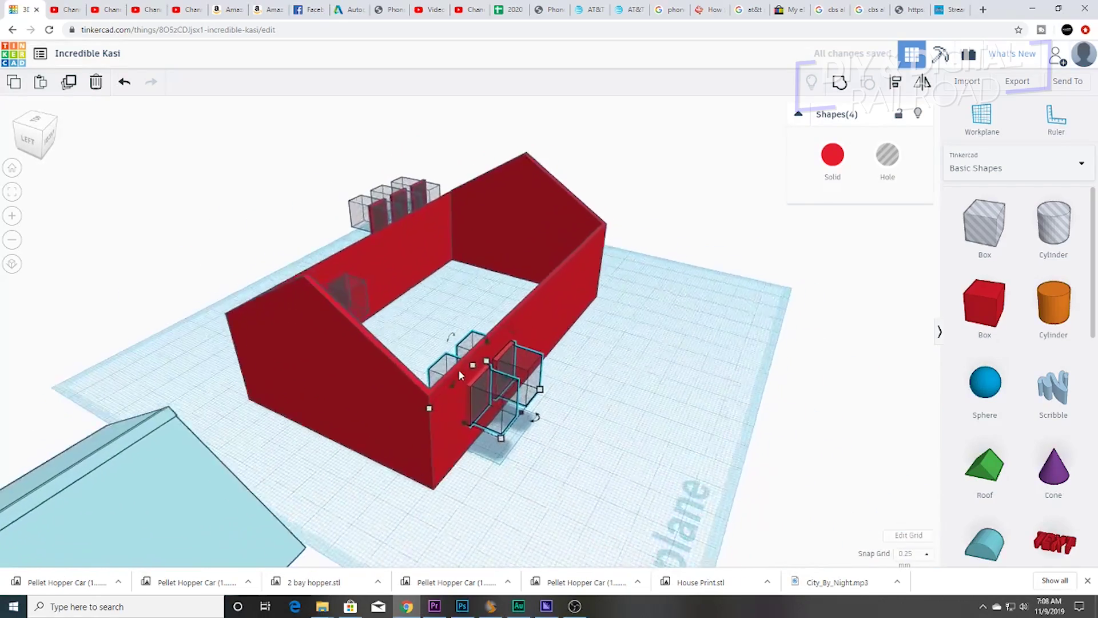
scroll(458, 369, "up", 4)
left_click_drag(514, 423, 515, 426)
right_click_drag(709, 448, 671, 473)
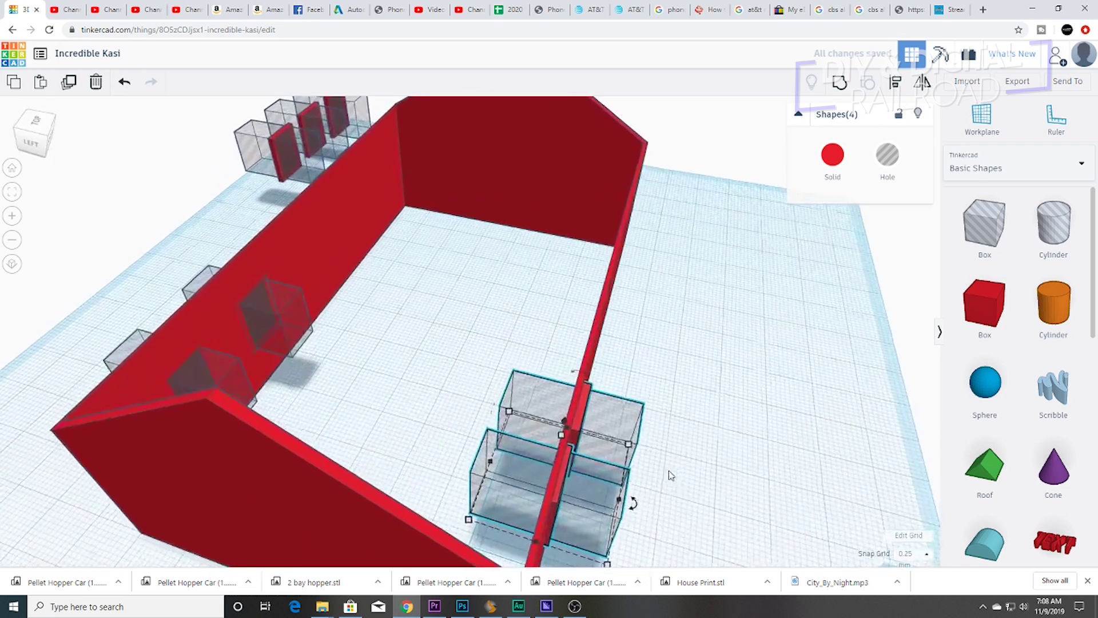
Step: Fine-tune the position of one window panel and its hole within the opposite long wall
left_click(579, 432)
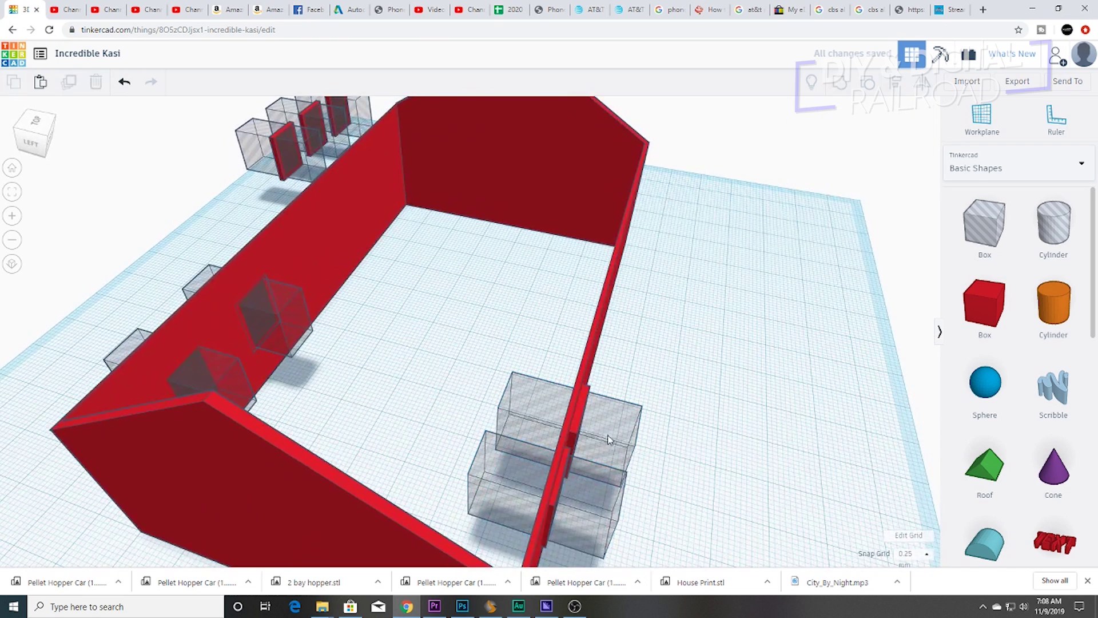
left_click(574, 430, "shift")
left_click_drag(608, 426, 605, 425)
right_click_drag(698, 466, 532, 558)
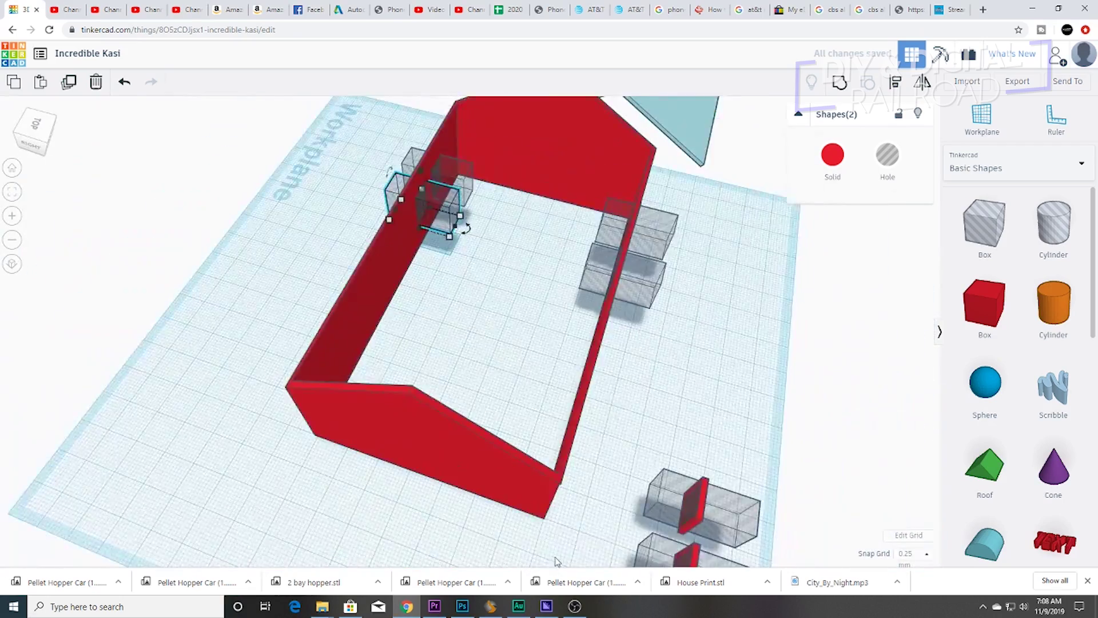
Step: Seat a third window set at the far end of the opposite long wall and fine-tune how deep it sits
scroll(532, 558, "down", 3)
left_click(666, 474)
left_click(645, 460, "shift")
left_click_drag(608, 473, 421, 403)
key("ctrl+z")
left_click_drag(677, 469, 384, 341)
right_click_drag(360, 449, 457, 422)
scroll(457, 422, "up", 4)
left_click_drag(459, 419, 454, 418)
right_click_drag(486, 457, 426, 454)
Step: Place another window set in the middle of the gable wall farthest from the roof
scroll(426, 455, "down", 4)
left_click(791, 405)
left_click(764, 404, "shift")
left_click_drag(766, 407, 603, 258)
left_click_drag(611, 509, 544, 416)
right_click_drag(578, 466, 355, 426)
Step: Place the last window set in the remaining gable wall on the roof side and seat it in the wall
left_click_drag(157, 336, 260, 420)
left_click_drag(201, 366, 626, 326)
right_click_drag(663, 365, 623, 423)
left_click_drag(612, 447, 623, 369)
left_click_drag(592, 387, 584, 381)
right_click_drag(615, 386, 17, 370)
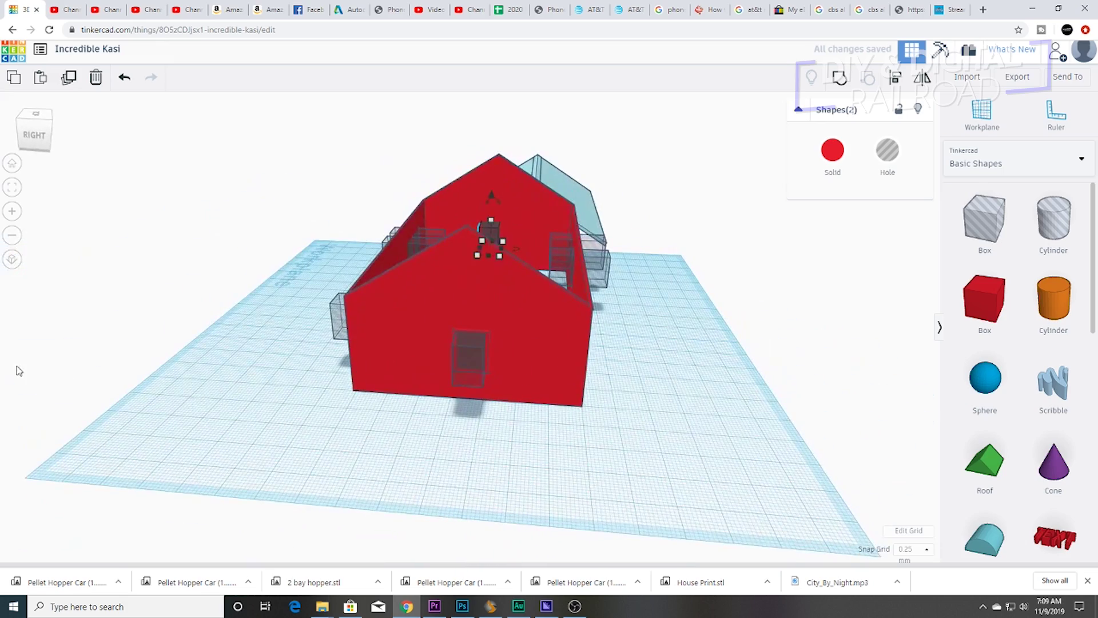
Step: Group the house walls with all window panels and holes to cut the window openings
right_click_drag(687, 320, 409, 299)
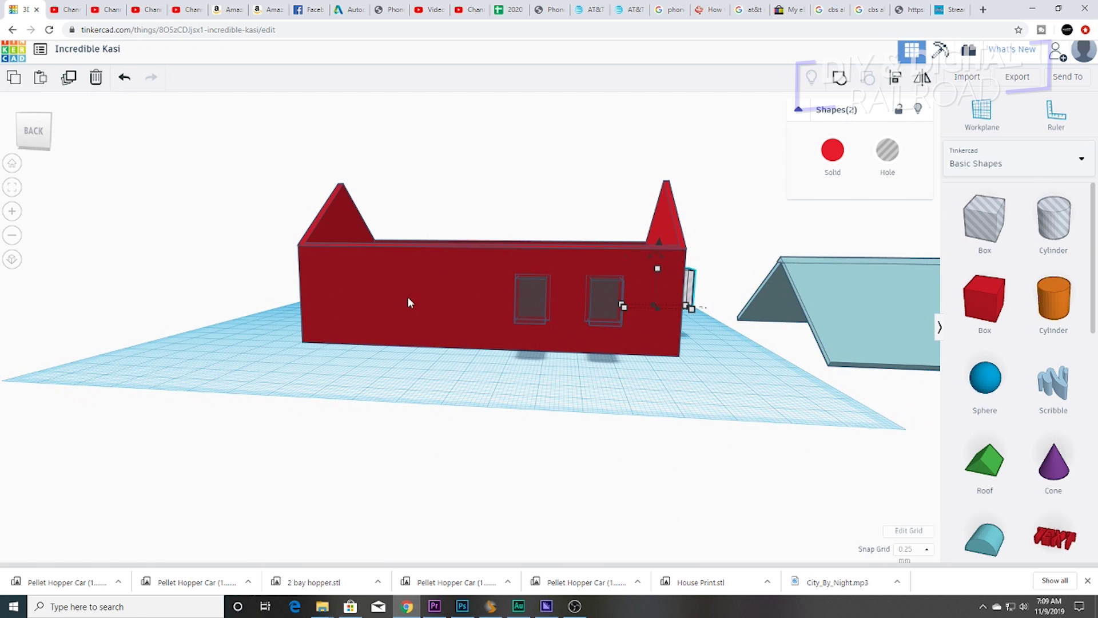
right_click_drag(414, 304, 275, 172)
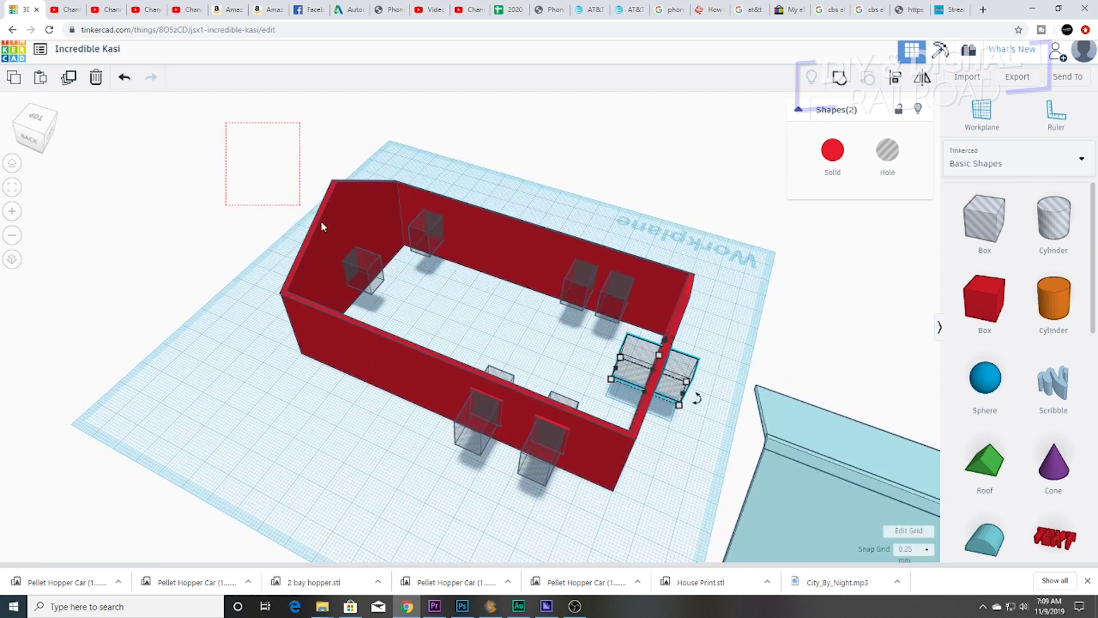
left_click_drag(707, 460, 713, 510)
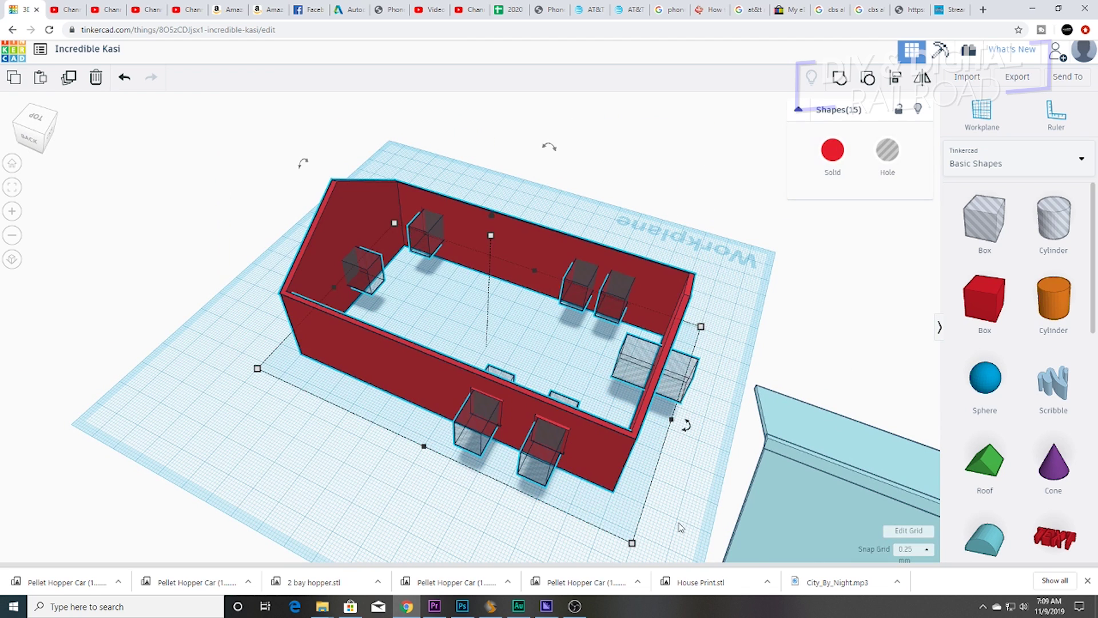
right_click_drag(469, 544, 475, 497)
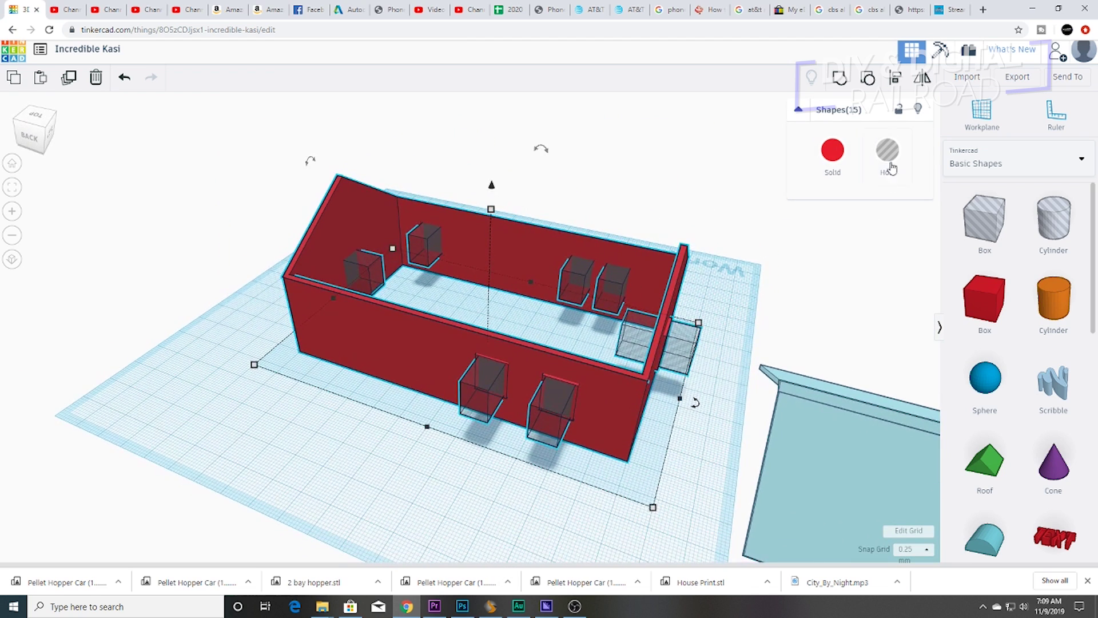
left_click(838, 77)
Step: Inspect the cut window openings from several sides of the house and undo the grouping
right_click_drag(502, 462, 1, 424)
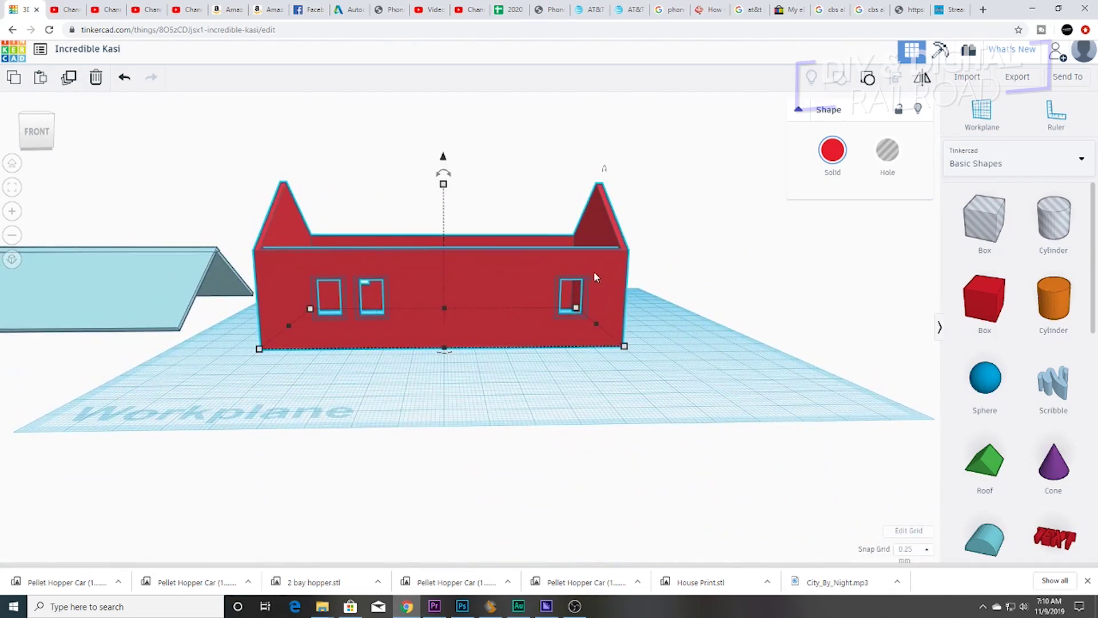
scroll(593, 270, "down", 2)
scroll(595, 289, "up", 6)
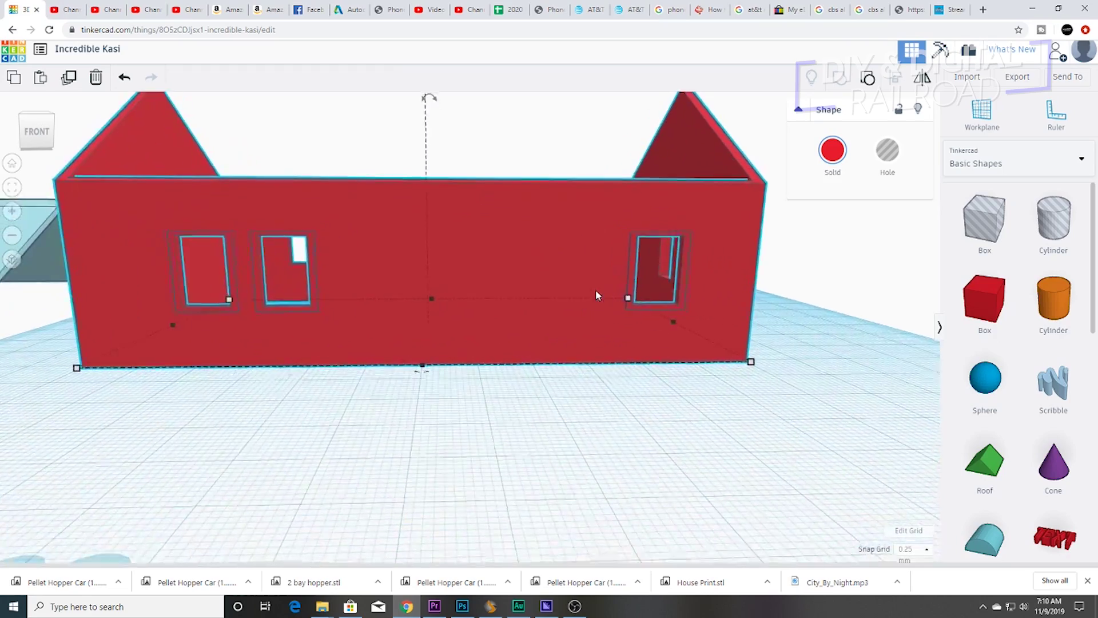
scroll(595, 289, "up", 3)
right_click_drag(462, 272, 538, 305)
right_click_drag(606, 331, 382, 313)
scroll(424, 319, "down", 5)
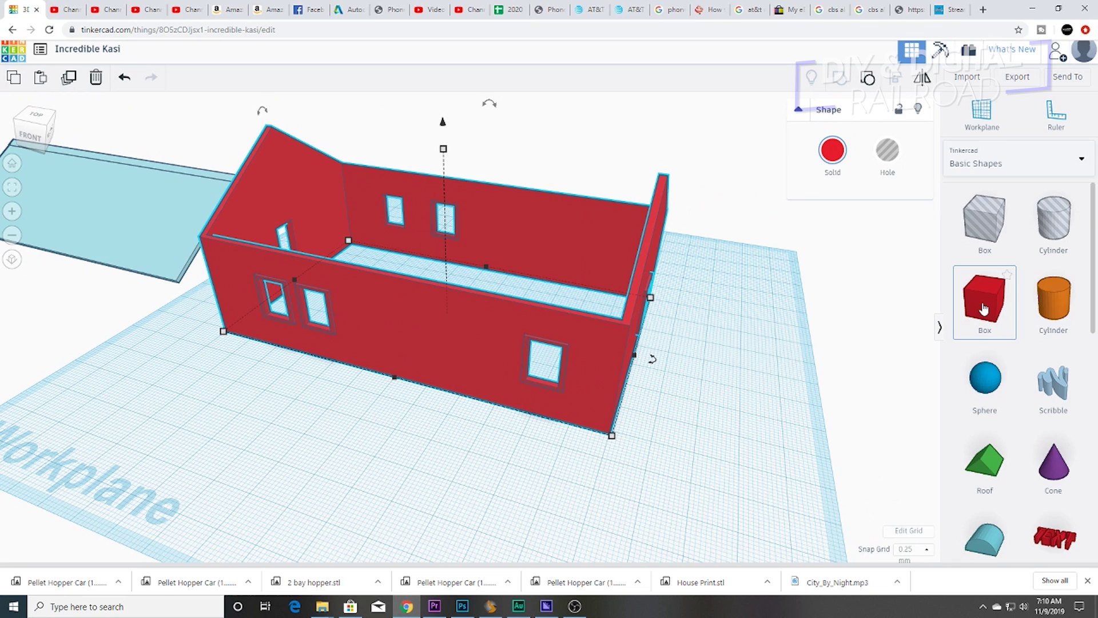
key("ctrl+z")
right_click_drag(686, 378, 649, 361)
Step: Place a box in front of the long wall and resize it into an upright panel about 13 mm wide and 0.75 mm thick
left_click(649, 362)
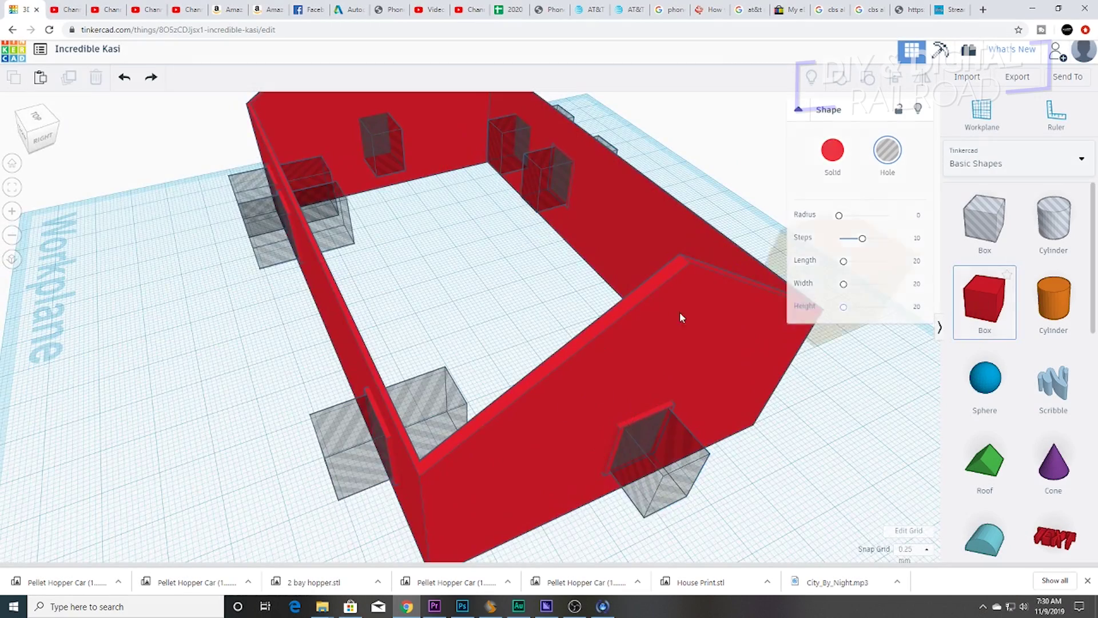
left_click(237, 393)
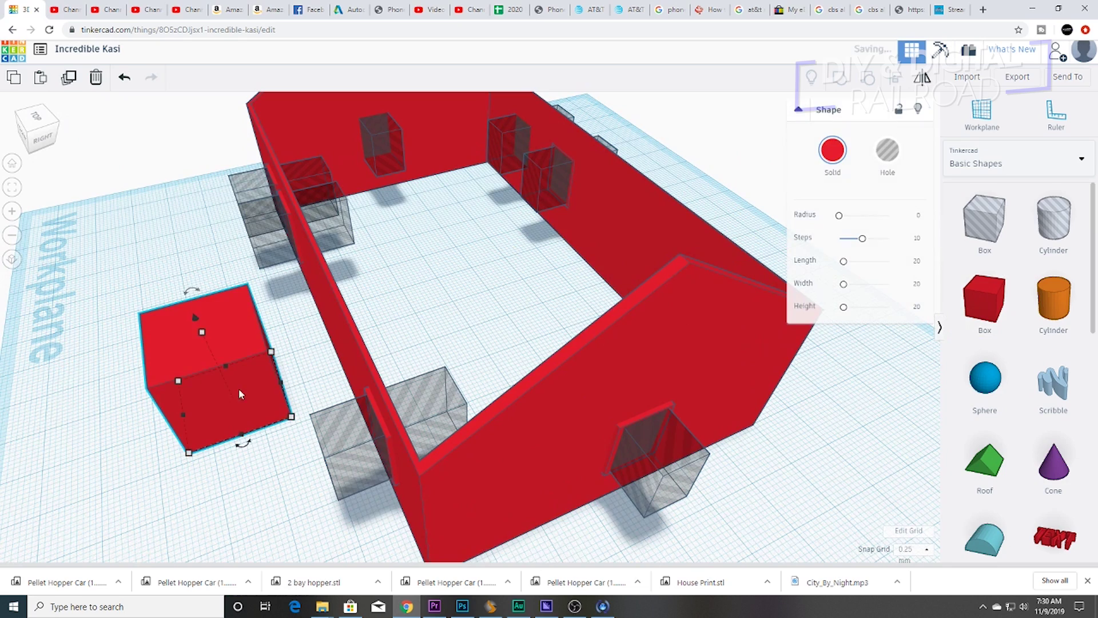
left_click_drag(281, 383, 198, 401)
right_click_drag(215, 444, 300, 491)
left_click_drag(256, 482, 251, 490)
left_click_drag(298, 518, 265, 498)
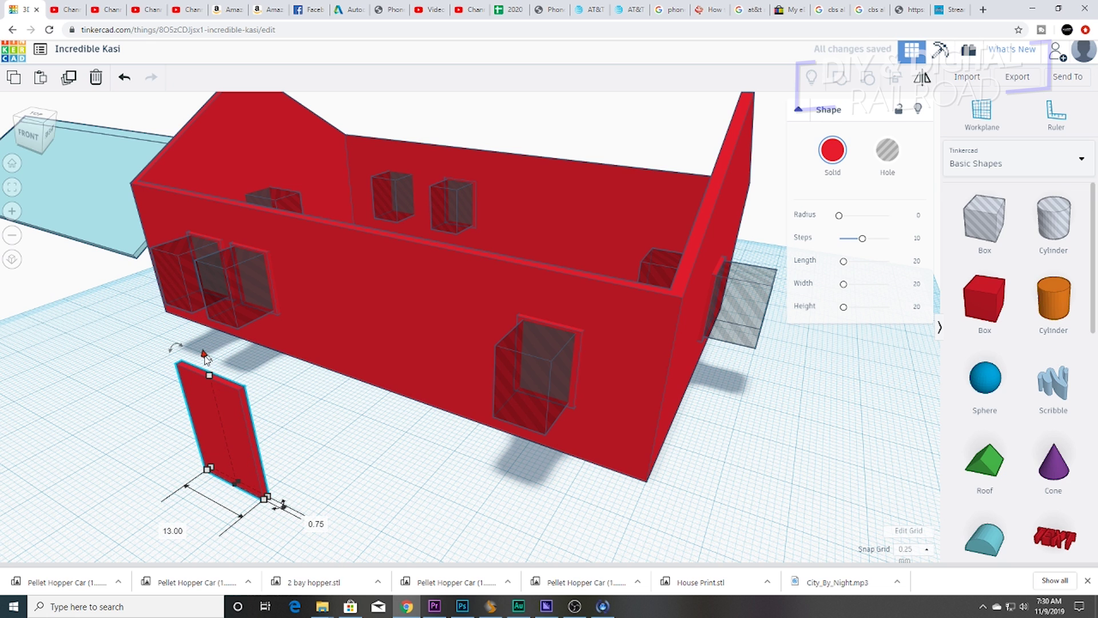
left_click_drag(209, 374, 208, 386)
Step: Move the thin upright panel into the long wall at its single window and shift it toward the wall's inner side
left_click_drag(229, 437, 554, 399)
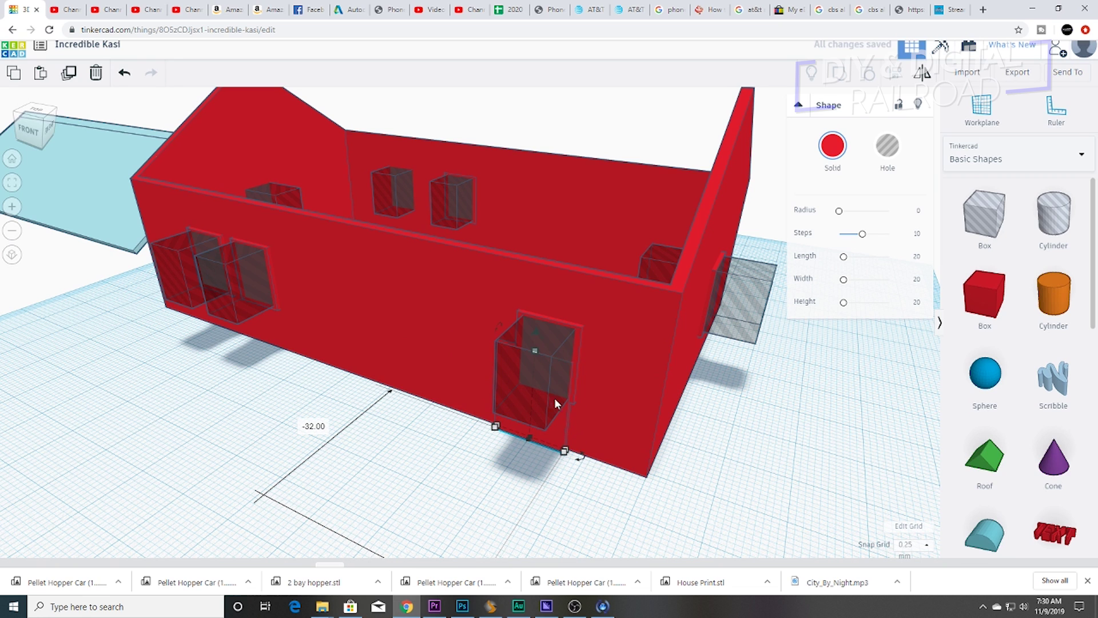
right_click_drag(566, 492, 430, 459)
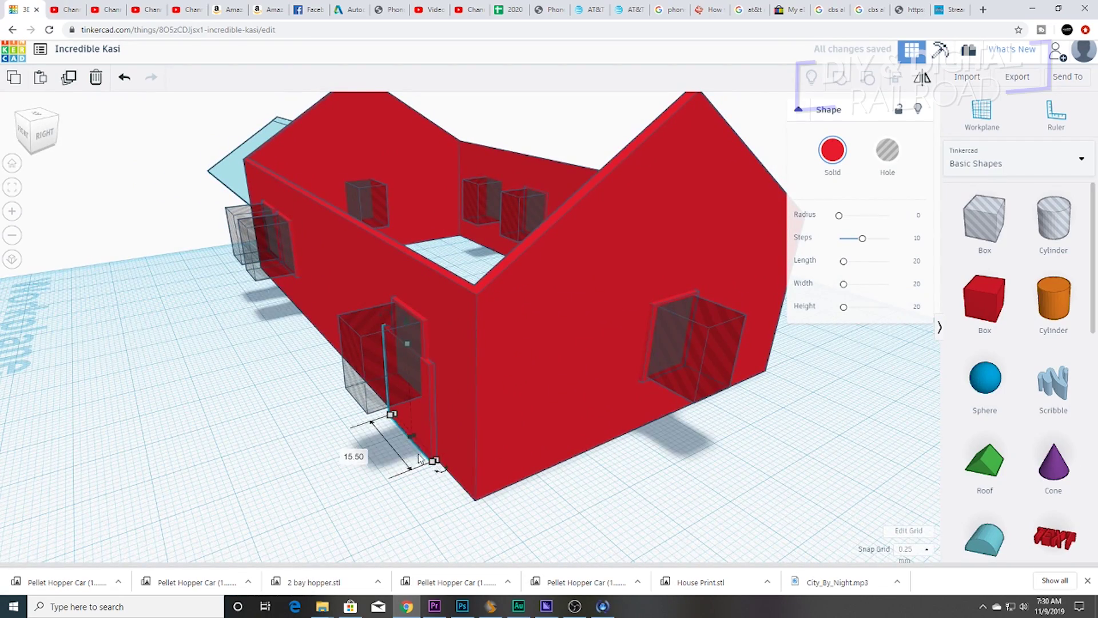
right_click_drag(430, 456, 303, 424)
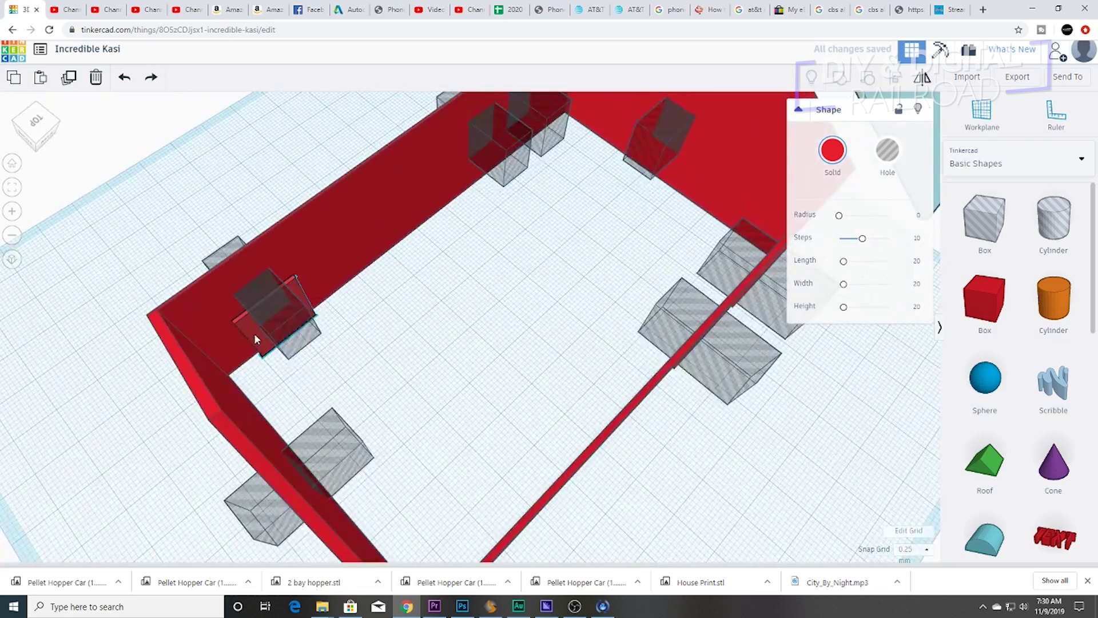
left_click_drag(245, 290, 227, 266)
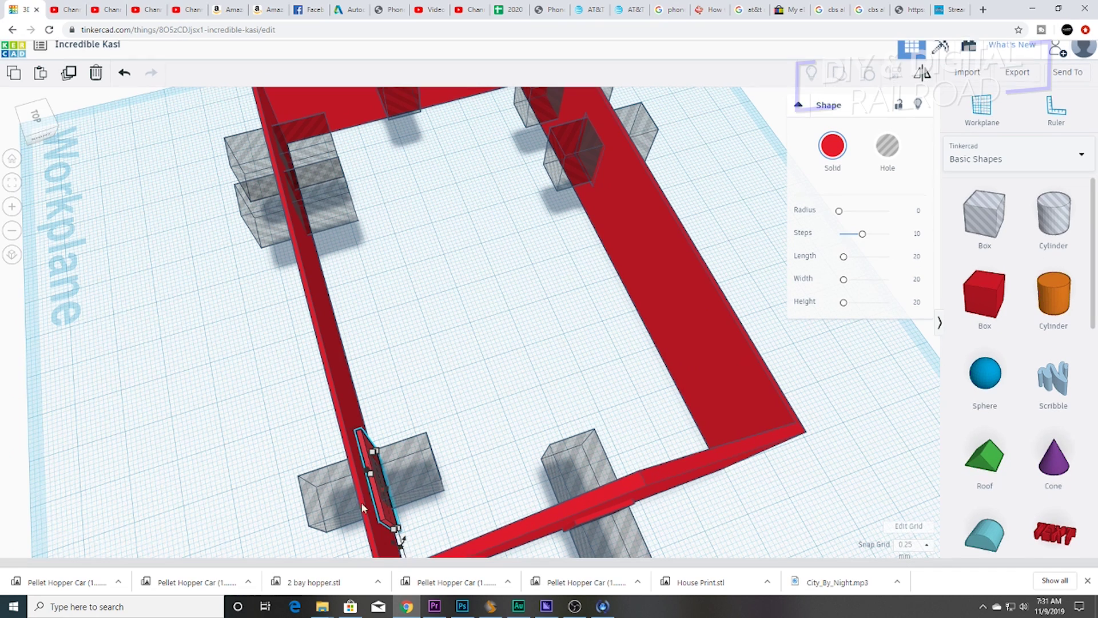
Step: Move the thin panel and its window hole out in front of the house and group them to cut a framed opening
left_click(324, 499, "shift")
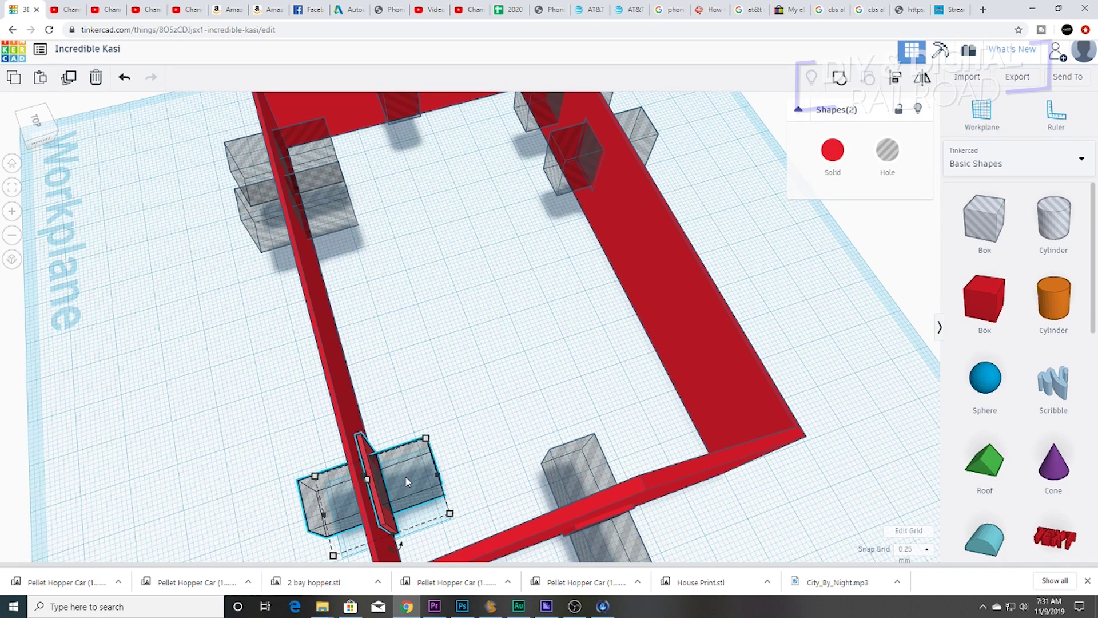
left_click_drag(409, 480, 183, 467)
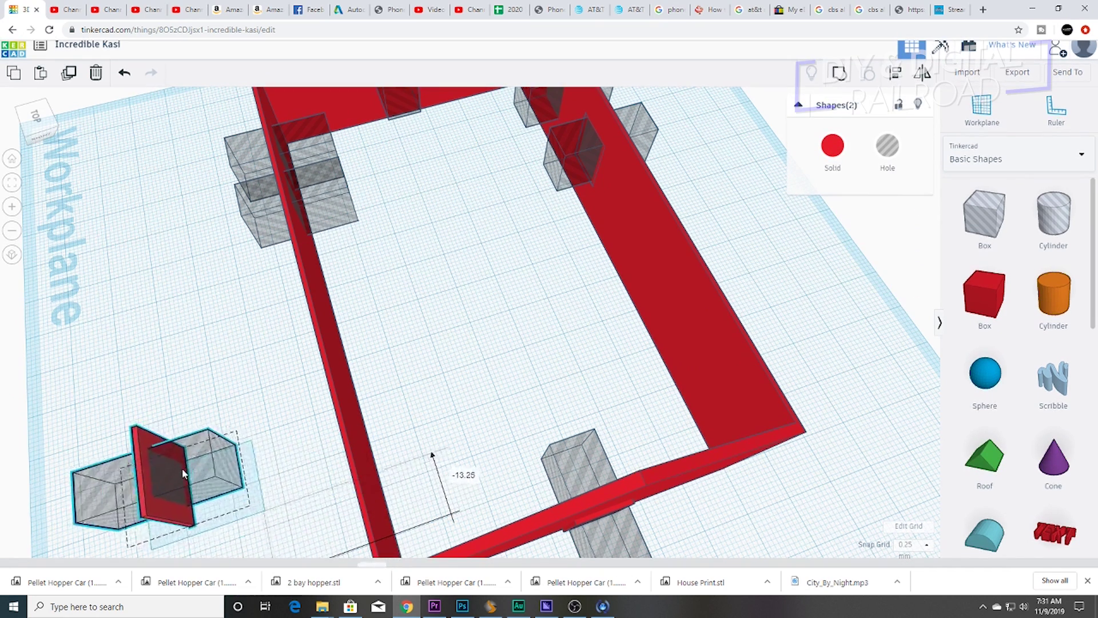
right_click_drag(235, 534, 325, 466)
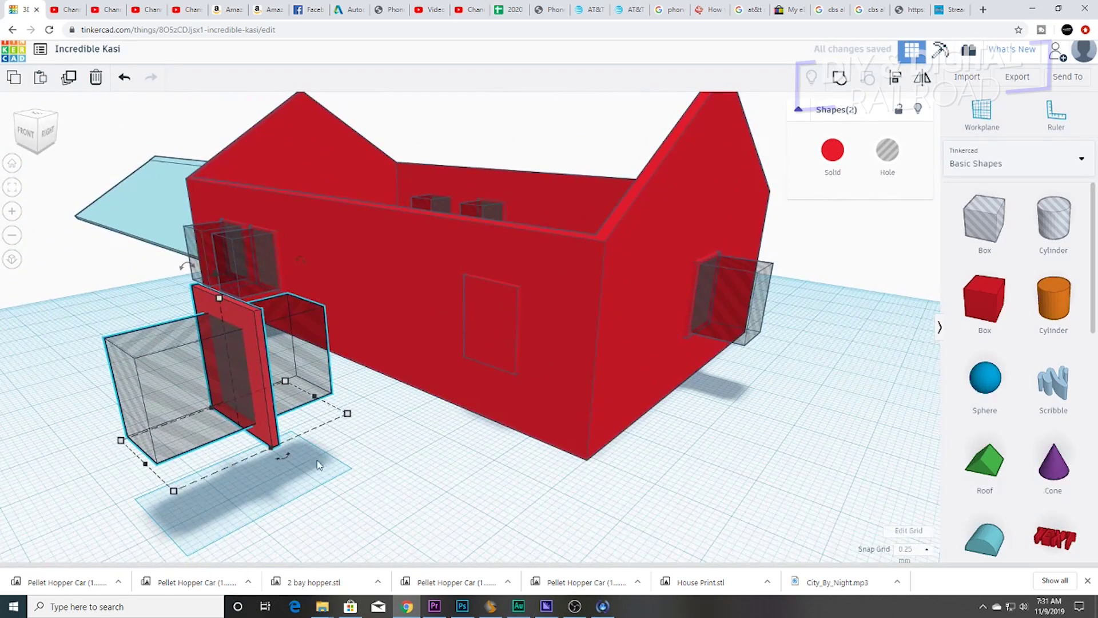
left_click(841, 80)
right_click_drag(362, 445, 424, 461)
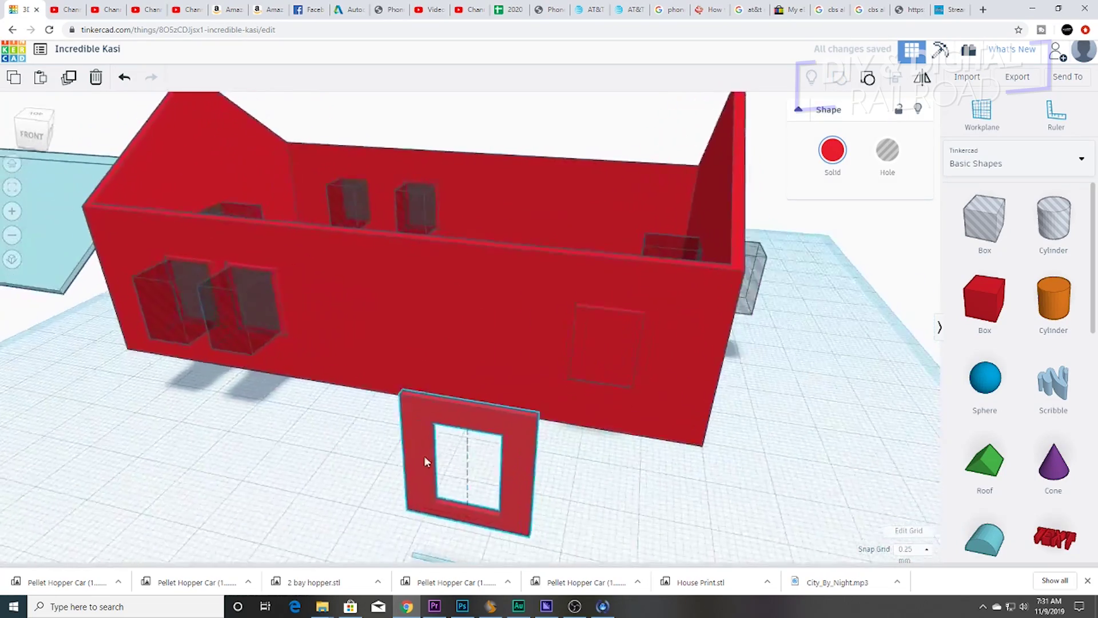
Step: Duplicate a window hole from the paired windows and move the copy about 61 mm along the long wall into the single window
left_click(246, 300)
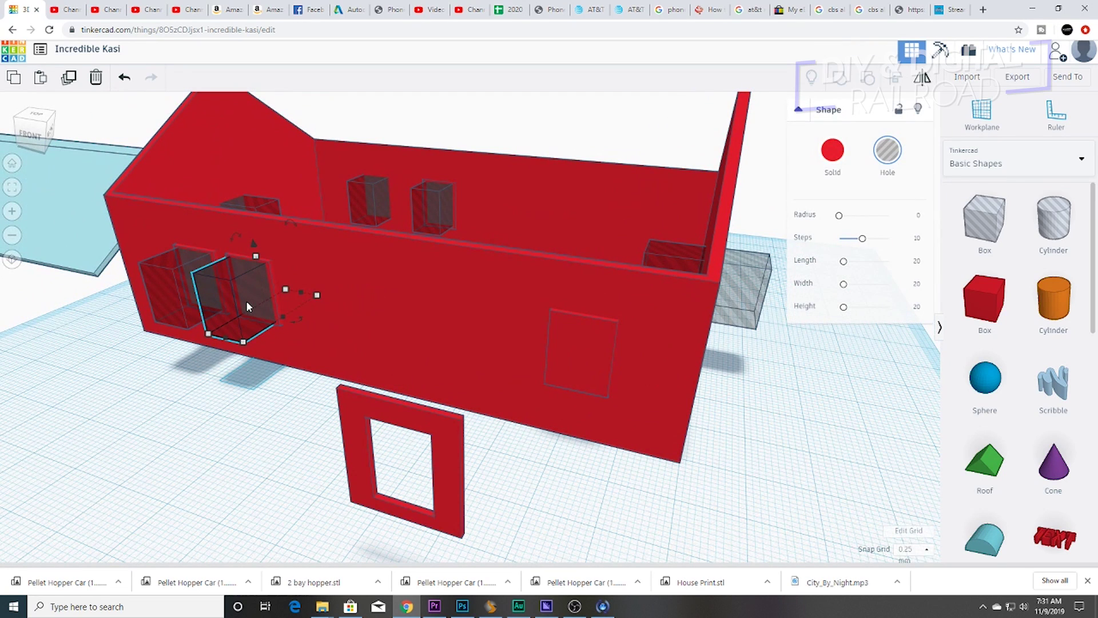
key("ctrl+d")
left_click_drag(247, 300, 603, 371)
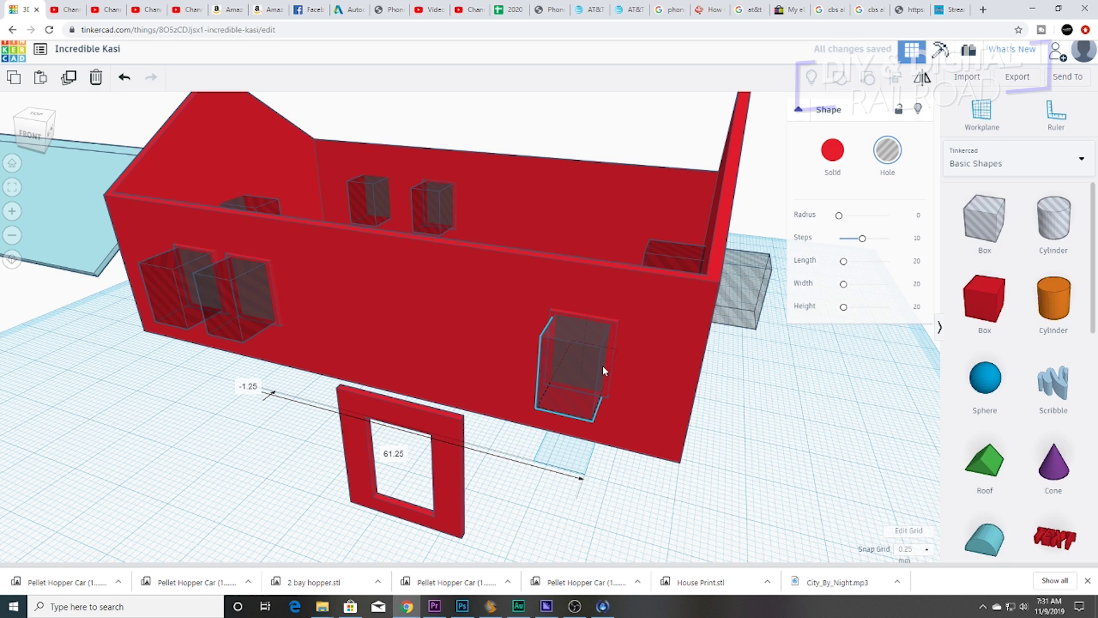
right_click_drag(650, 383, 543, 388)
left_click_drag(544, 384, 538, 388)
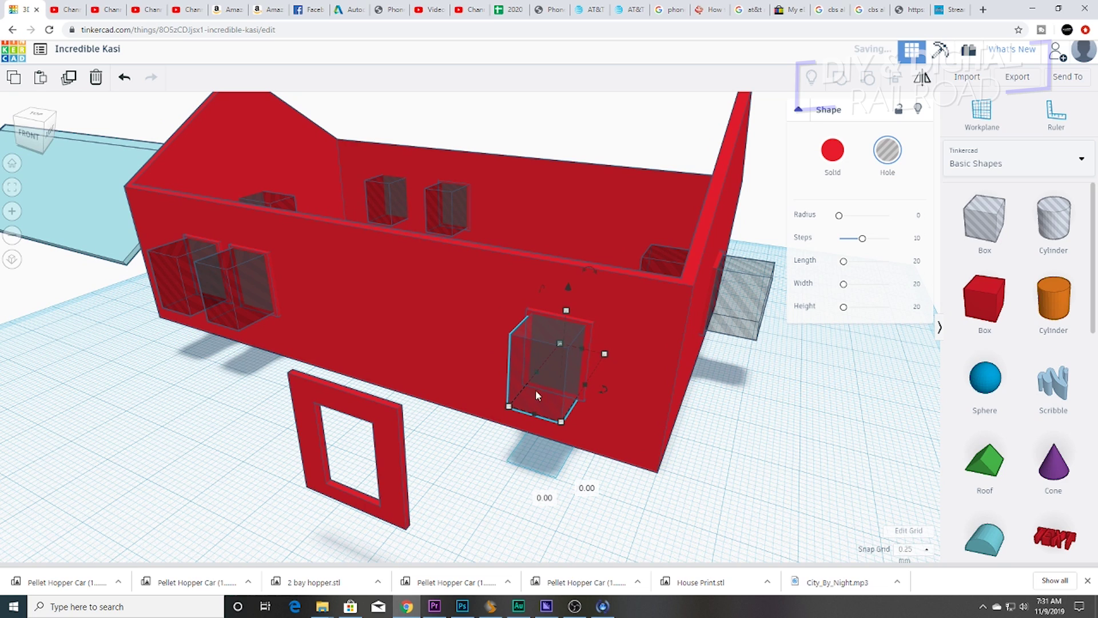
Step: Move the cut-out window frame aside, farther along the front of the long wall
left_click(379, 469)
right_click_drag(379, 469, 501, 499)
scroll(501, 498, "down", 3)
left_click_drag(459, 406, 333, 422)
scroll(379, 457, "up", 3)
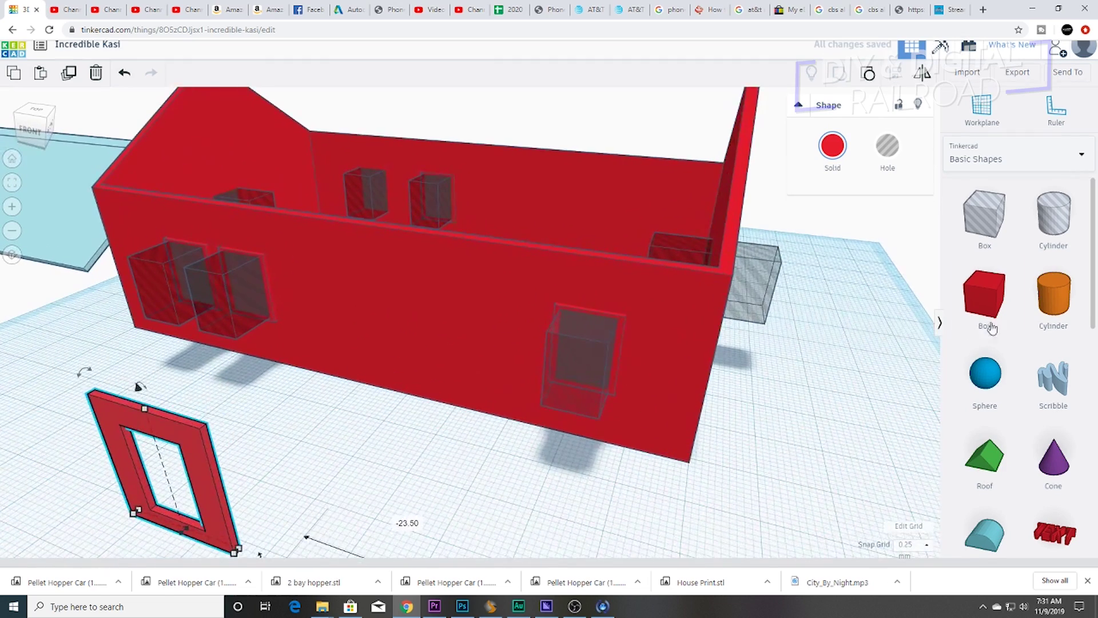
Step: Place a box near the window frame and resize it into a low bar about 20 mm long and 1 mm thick
left_click_drag(981, 304, 381, 503)
left_click_drag(364, 379, 346, 544)
right_click_drag(387, 529, 228, 483)
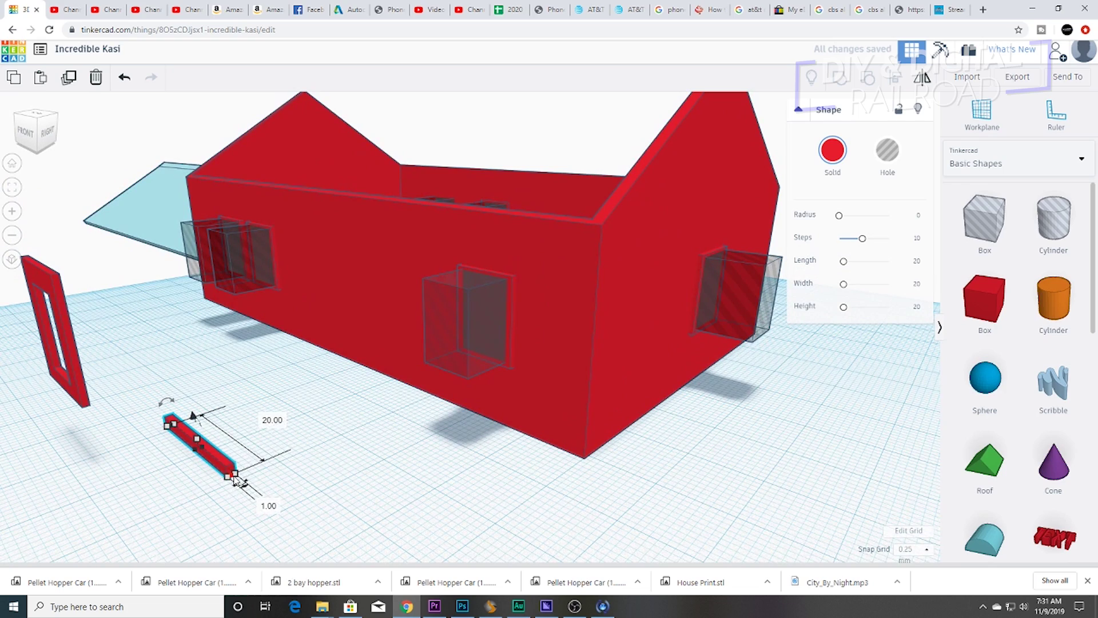
right_click_drag(198, 461, 309, 456)
Step: Raise the thin bar to the window frame's mid-height, shorten it to the opening and fit it into the frame
left_click_drag(361, 445, 225, 509)
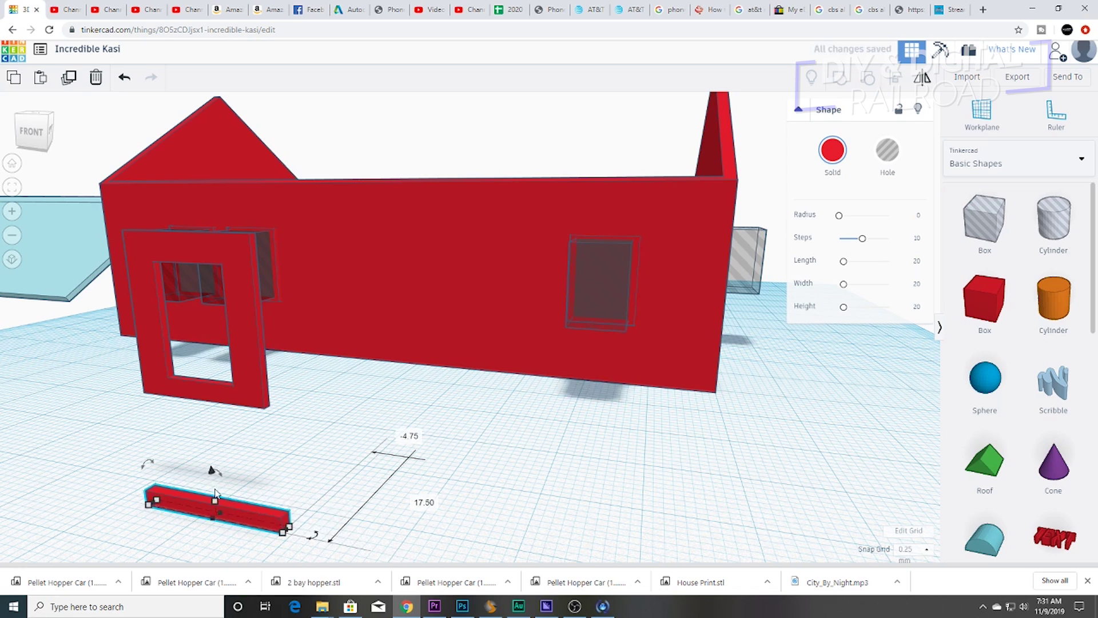
left_click_drag(211, 468, 198, 277)
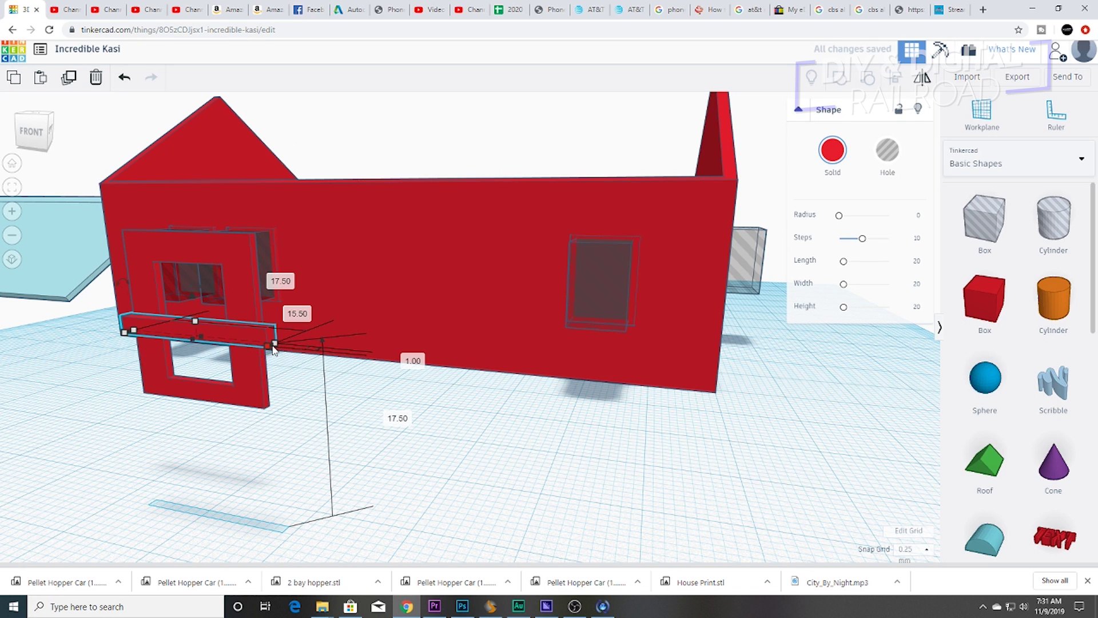
left_click_drag(275, 348, 256, 347)
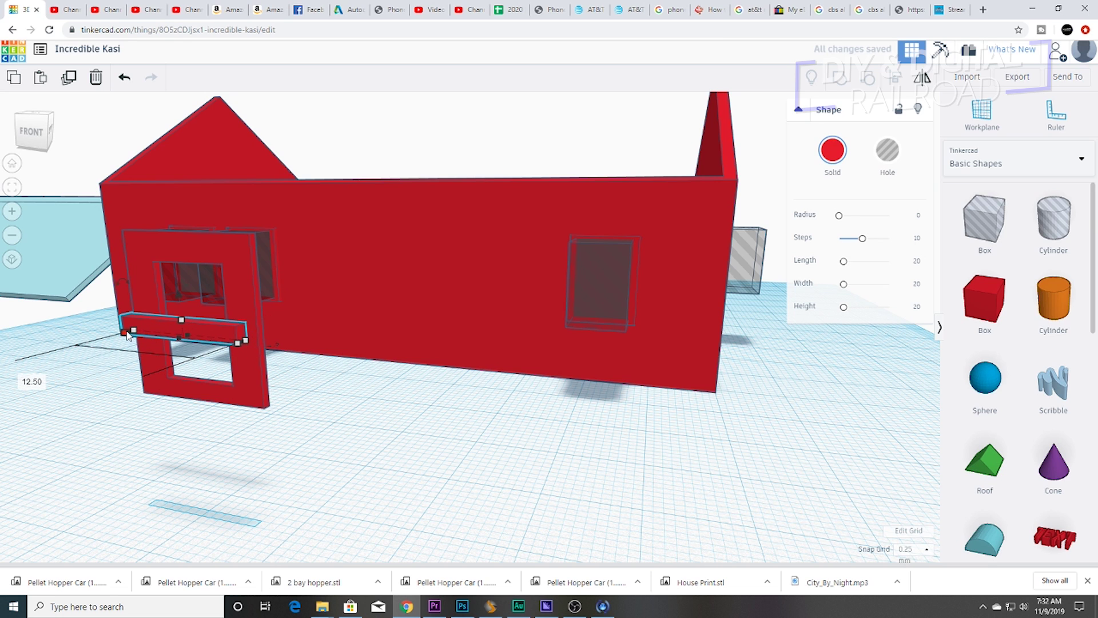
left_click_drag(132, 333, 228, 350)
right_click_drag(265, 367, 103, 415)
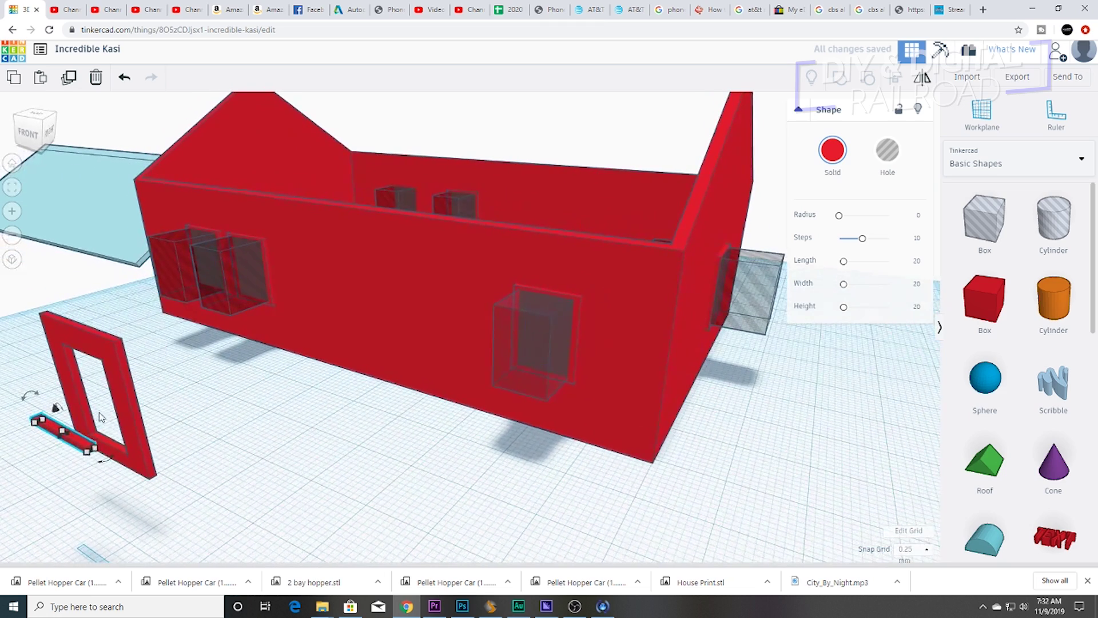
left_click_drag(84, 443, 119, 392)
Step: Group the crossbar with the window frame into one window insert
right_click_drag(204, 414, 399, 426)
scroll(396, 476, "down", 5)
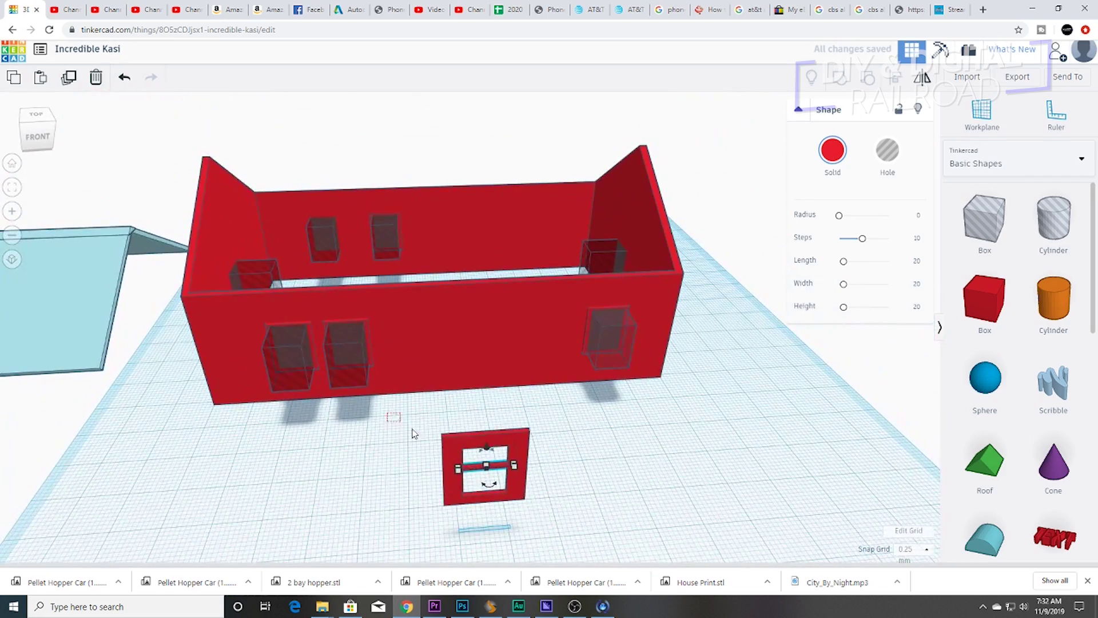
left_click_drag(554, 537, 557, 539)
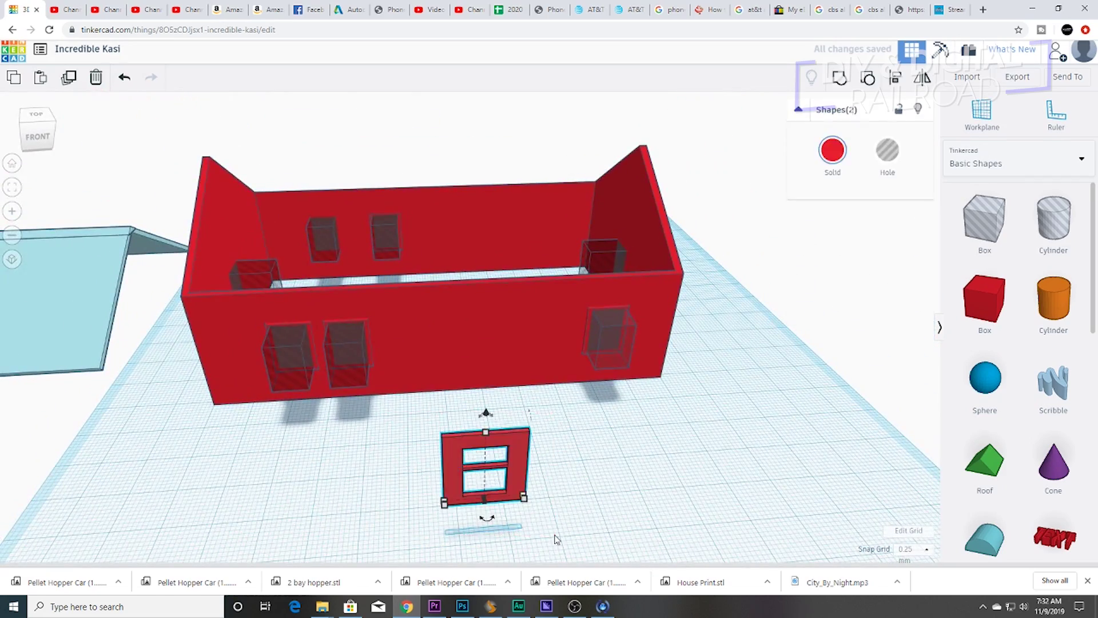
left_click(839, 84)
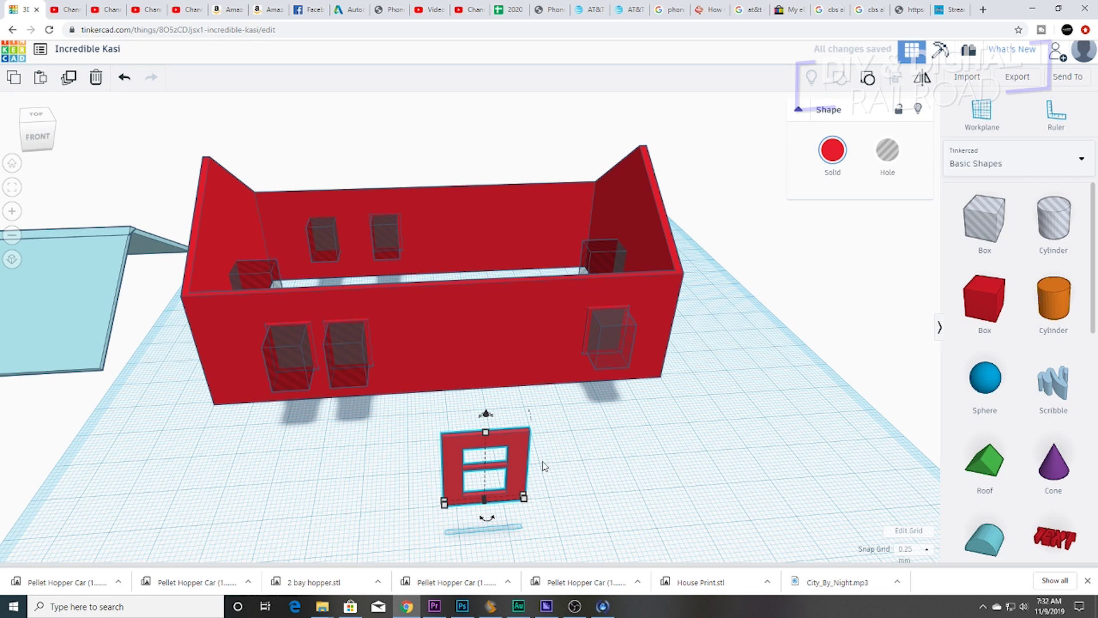
Step: Move the window insert out toward the end of the house and paste a copy beside it
right_click_drag(592, 492, 416, 409)
left_click_drag(391, 345, 209, 355)
key("ctrl+v")
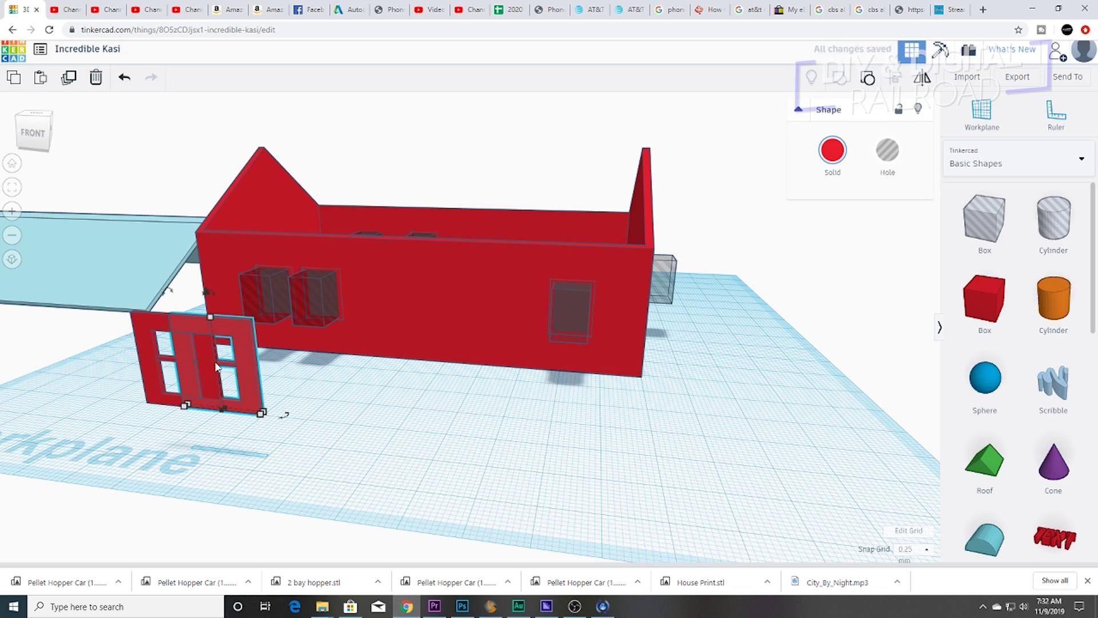
left_click_drag(251, 331, 386, 338)
left_click(327, 333)
right_click_drag(526, 346, 415, 397)
right_click_drag(320, 486, 395, 480)
Step: Paste further copies of the window insert and arrange the eight inserts in two rows outside the long wall
key("ctrl+v")
key("ctrl+v")
key("ctrl+v")
key("ctrl+v")
left_click(438, 391, "shift")
left_click(386, 380, "shift")
left_click(339, 374, "shift")
left_click_drag(458, 391, 118, 388)
left_click(711, 427)
left_click_drag(473, 397, 289, 435)
right_click_drag(287, 428, 372, 457)
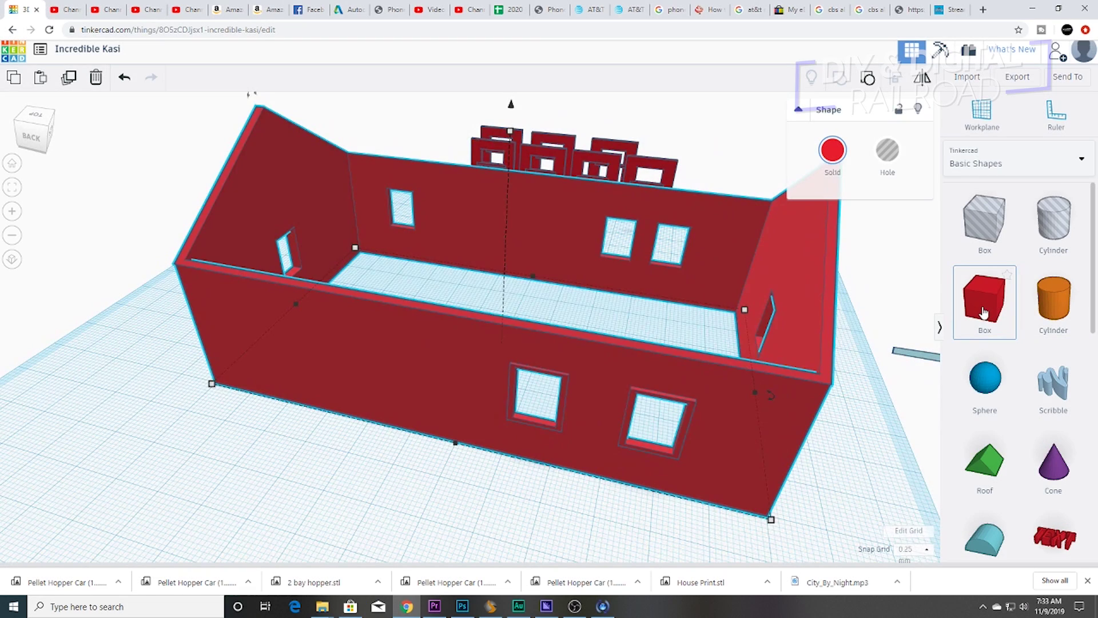
Step: Place a box at the rear long wall, resize it into a thin door panel 15 mm wide and position it against the wall
left_click_drag(984, 309, 279, 437)
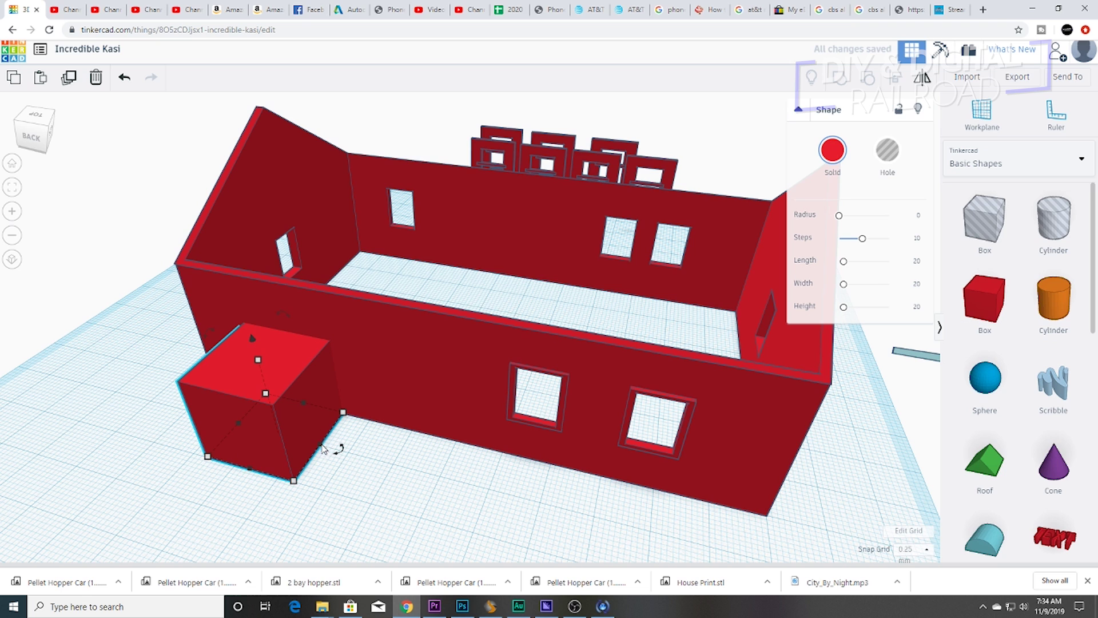
left_click_drag(286, 425, 329, 447)
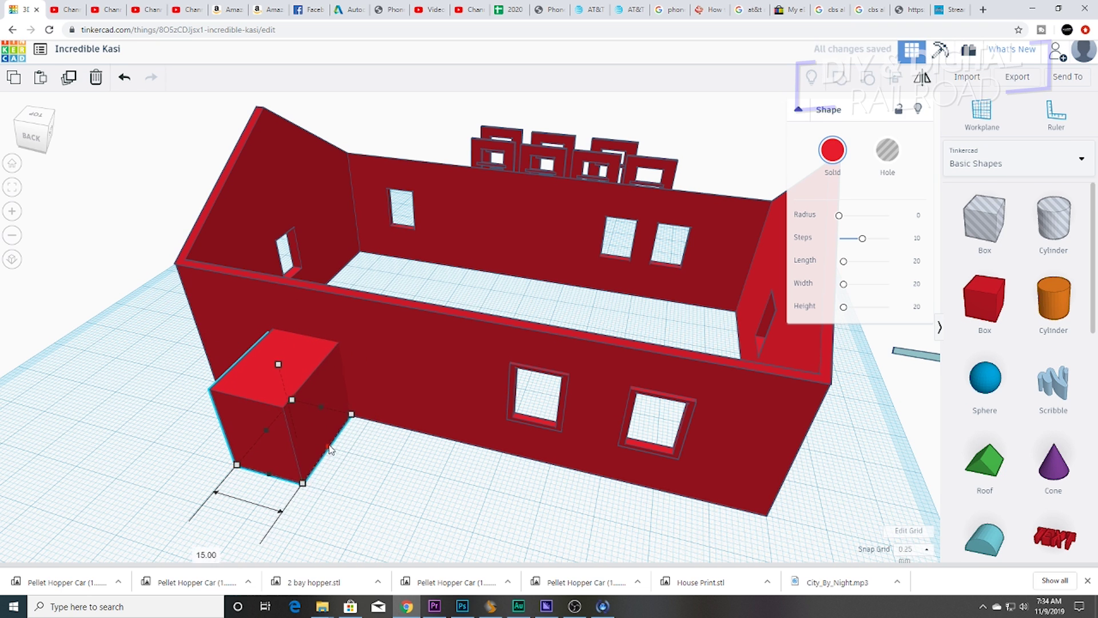
left_click_drag(266, 476, 328, 420)
right_click_drag(435, 426, 461, 435)
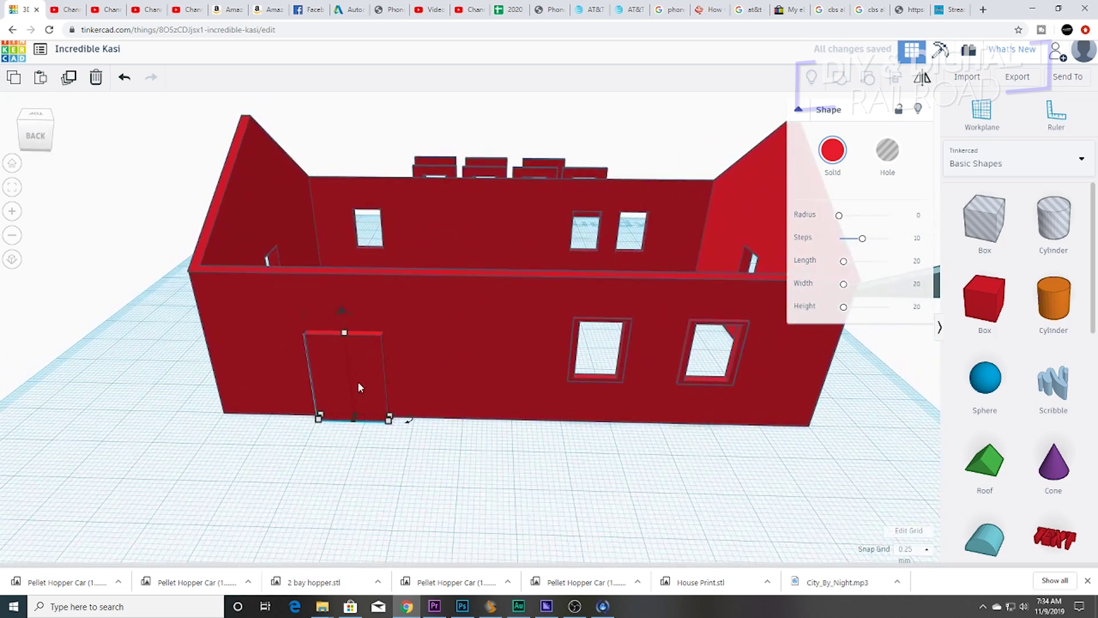
left_click_drag(372, 387, 413, 379)
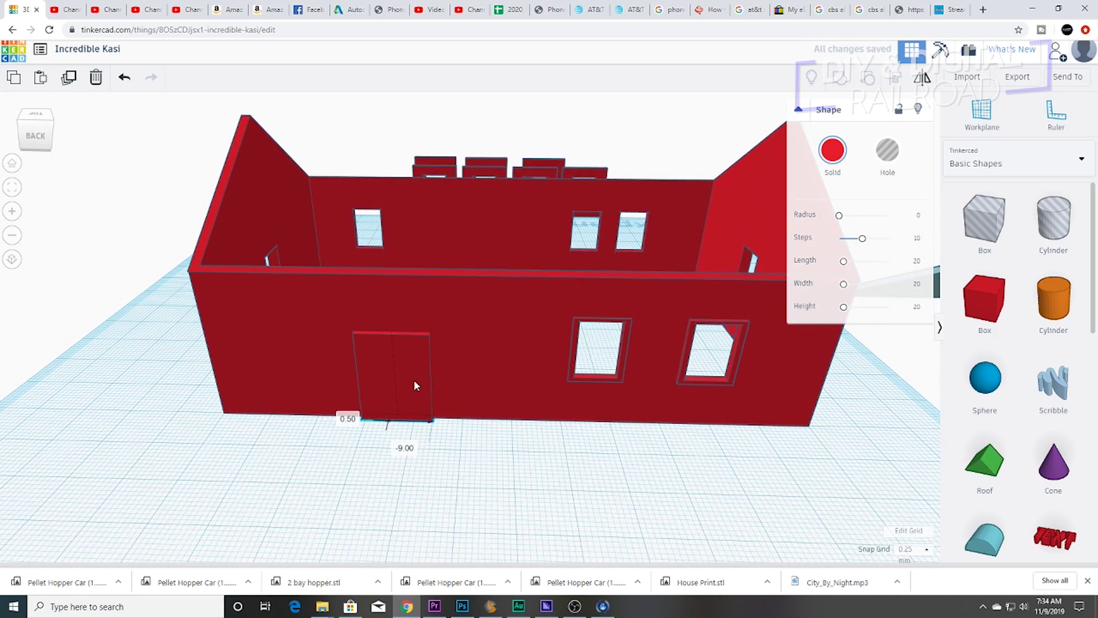
left_click_drag(389, 327, 390, 323)
Step: Place a box hole at the door panel, narrow it, set its height to 21.25 mm and fit it inside the panel's edges
right_click_drag(493, 347, 336, 348)
left_click_drag(990, 229, 247, 422)
right_click_drag(449, 479, 491, 476)
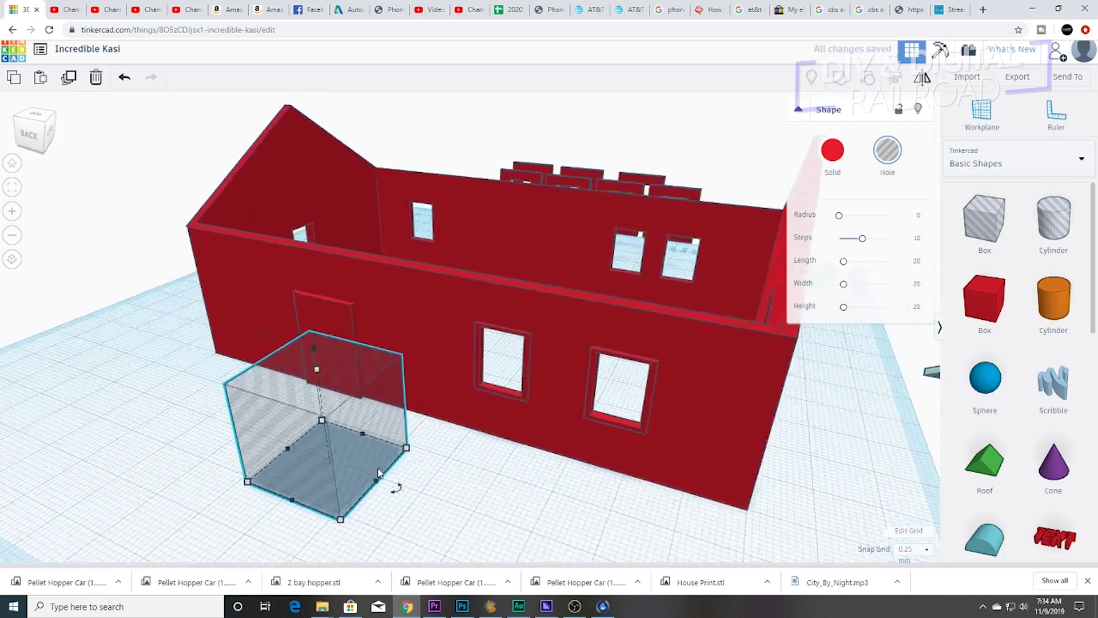
left_click_drag(374, 479, 324, 463)
left_click_drag(322, 426, 313, 394)
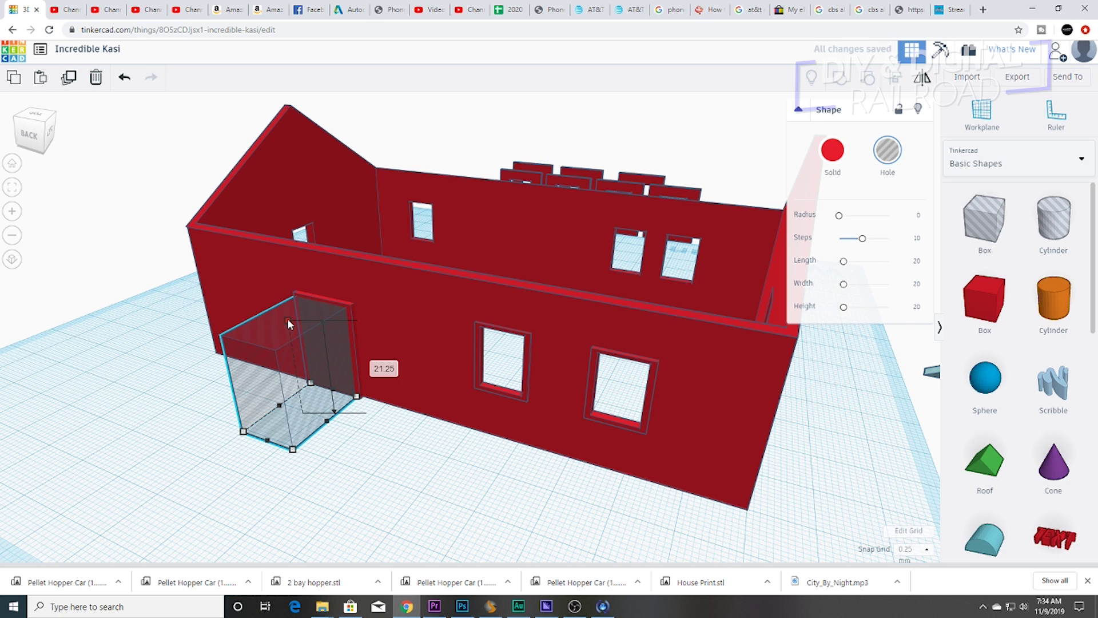
right_click_drag(458, 326, 633, 324)
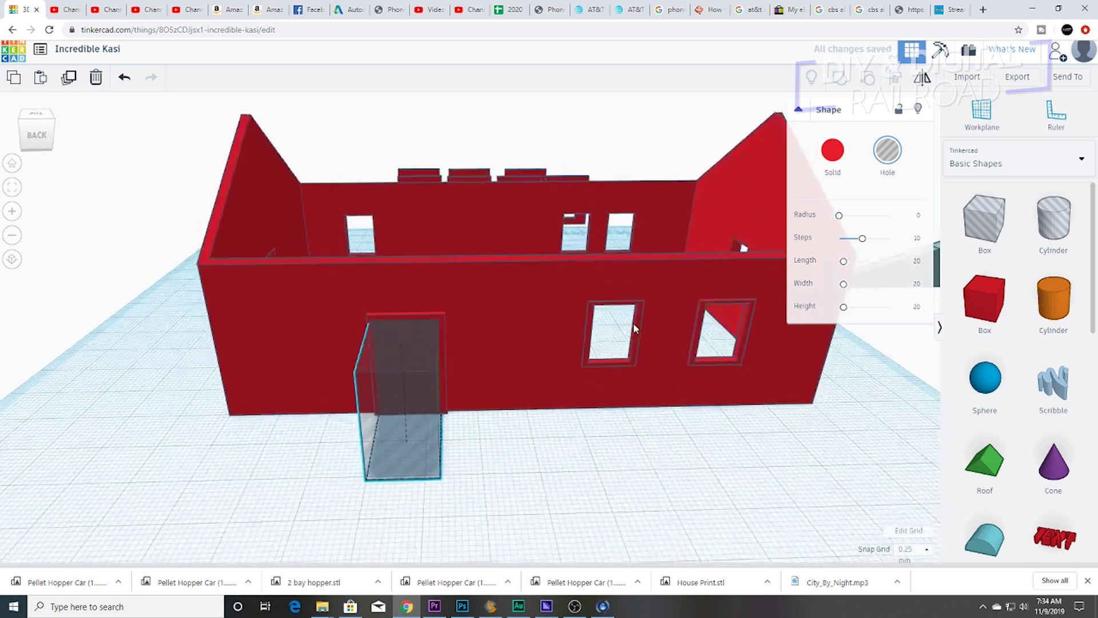
mouse_move(421, 349)
left_mouse_down()
mouse_move(436, 351)
mouse_move(426, 351)
left_mouse_up()
Step: Group the house walls, door panel and door hole to cut the framed doorway, and inspect it up close
right_click_drag(493, 342, 616, 347)
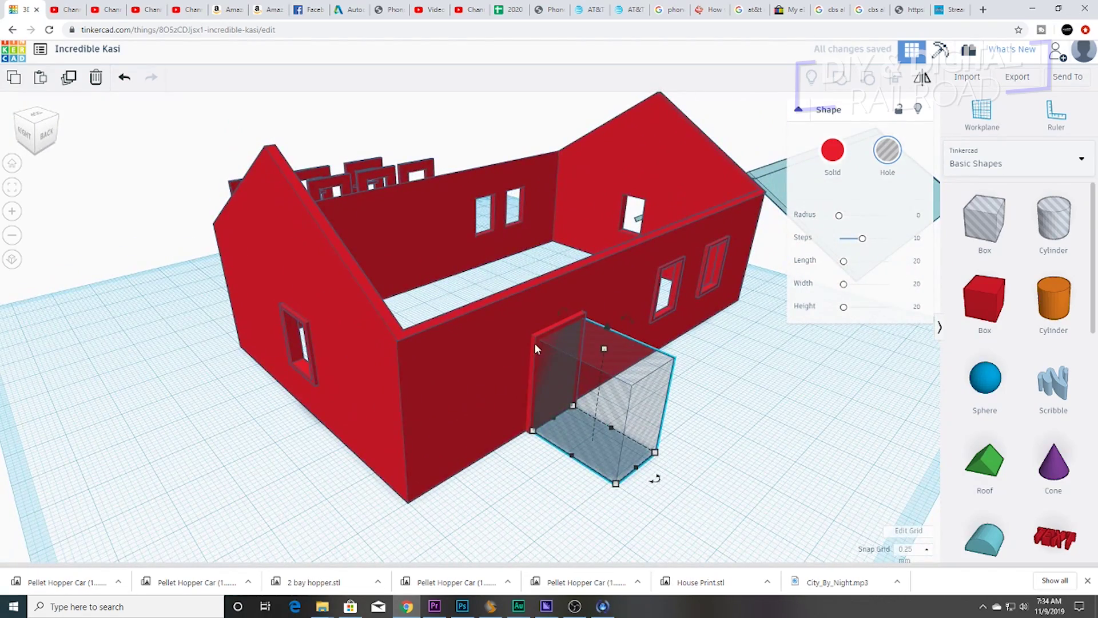
left_click(534, 343, "shift")
left_click(492, 348, "shift")
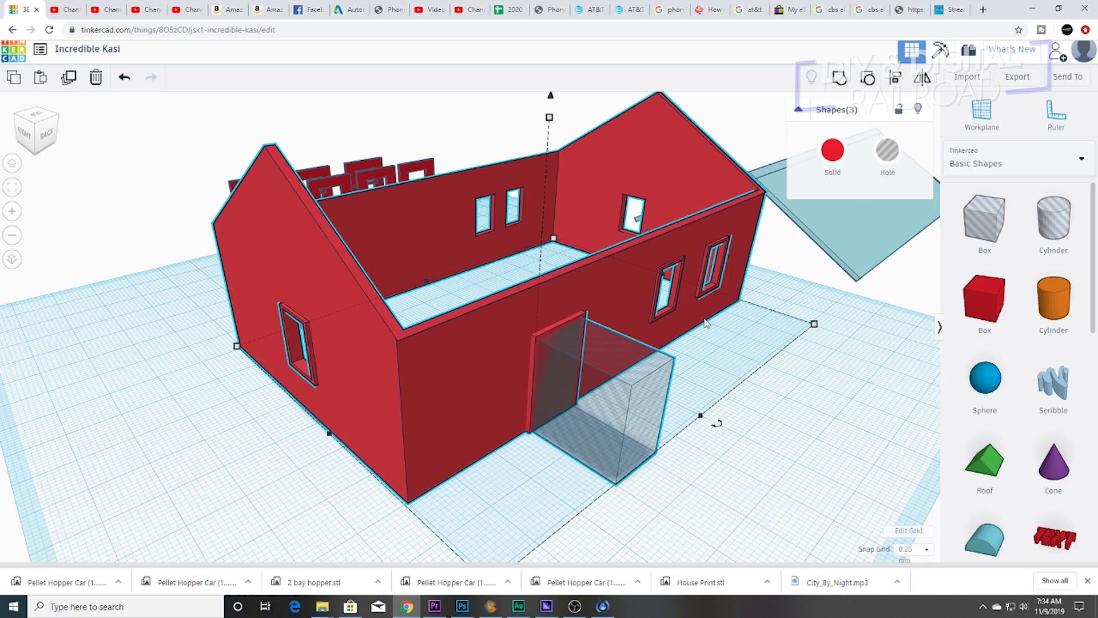
left_click(839, 78)
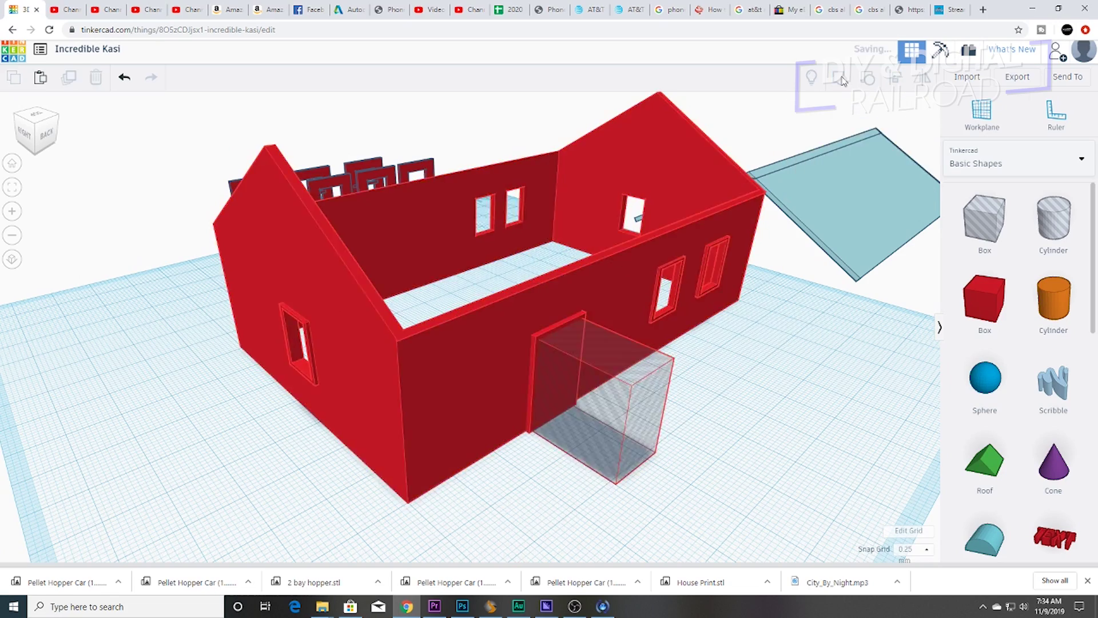
right_click_drag(691, 346, 641, 307)
scroll(628, 248, "down", 3)
scroll(619, 243, "up", 5)
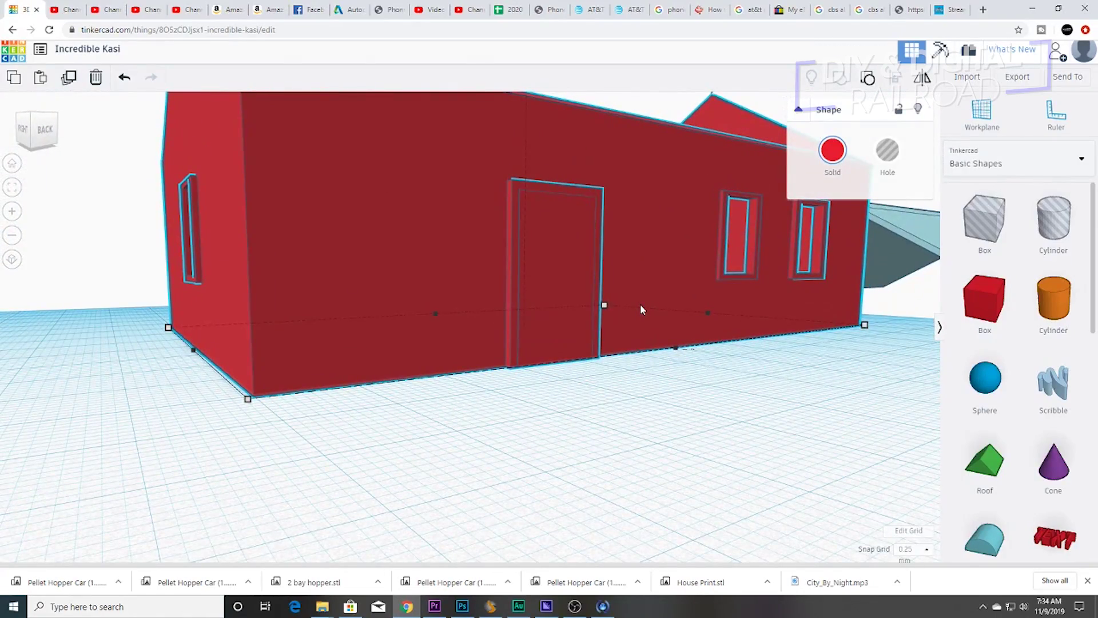
scroll(642, 307, "up", 10)
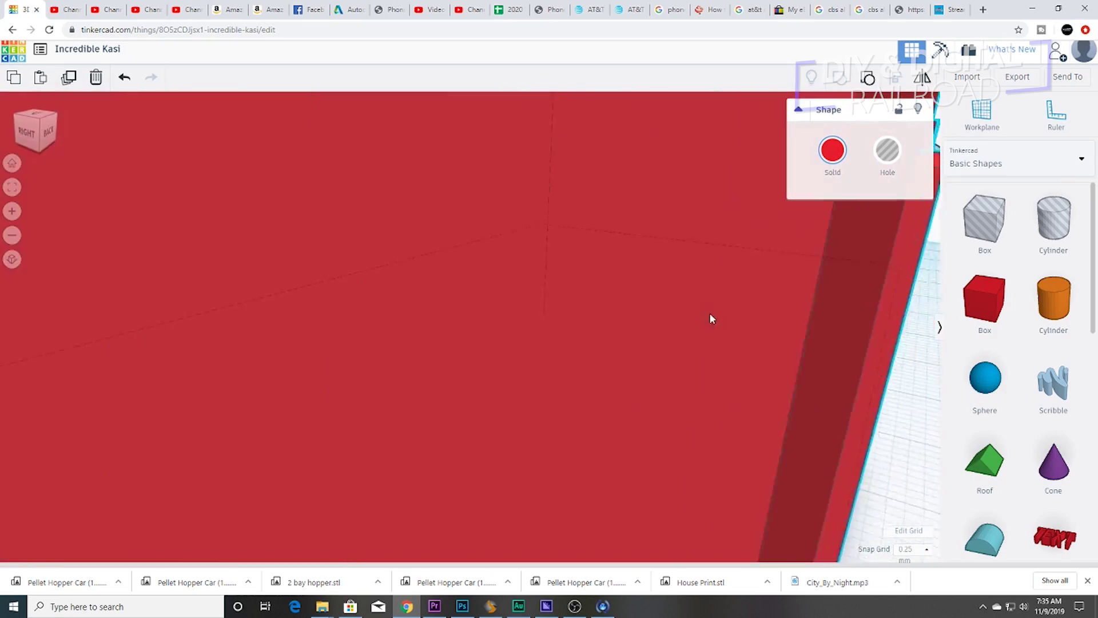
Step: Raise the house above the workplane and place a new box beside it as the foundation block
right_click_drag(710, 314, 672, 321)
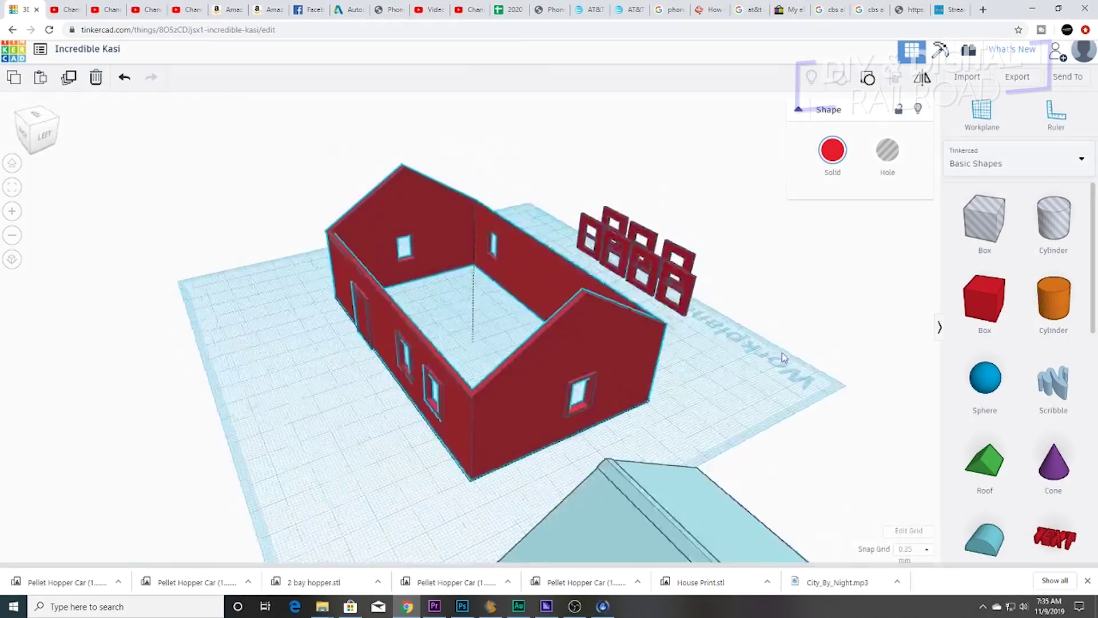
right_click_drag(781, 352, 562, 382)
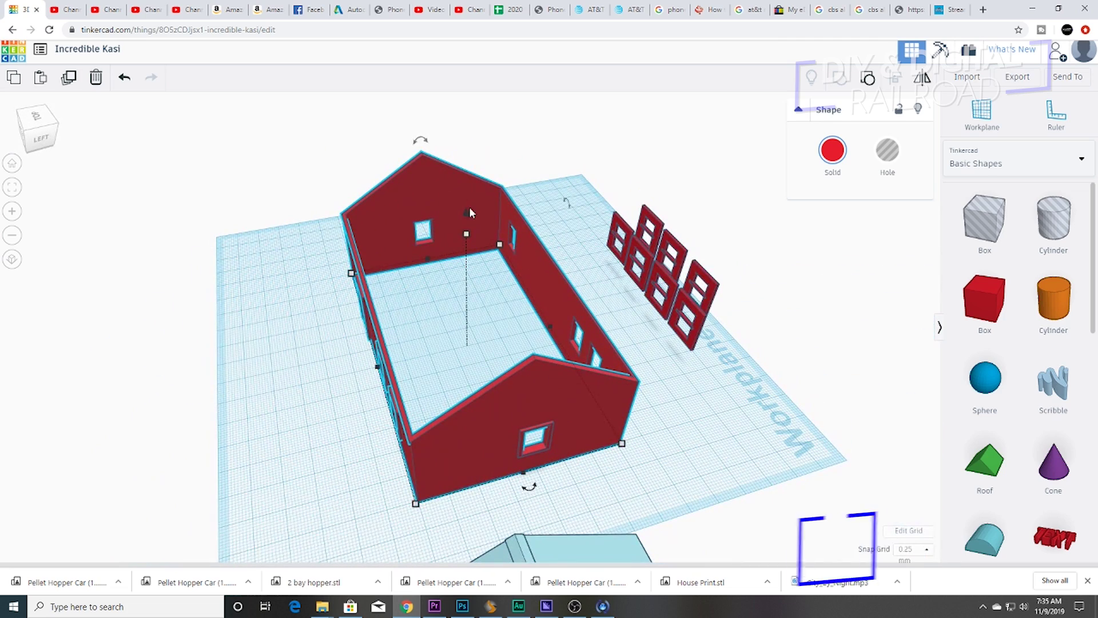
left_click_drag(464, 211, 463, 194)
right_click_drag(499, 361, 550, 313)
left_click_drag(984, 312, 345, 337)
right_click_drag(345, 338, 377, 301)
Step: Resize the foundation box to the house's footprint, 73.5 mm across its short side, and color it gray
left_click_drag(409, 261, 520, 249)
left_click_drag(446, 271, 487, 509)
right_click_drag(487, 509, 437, 421)
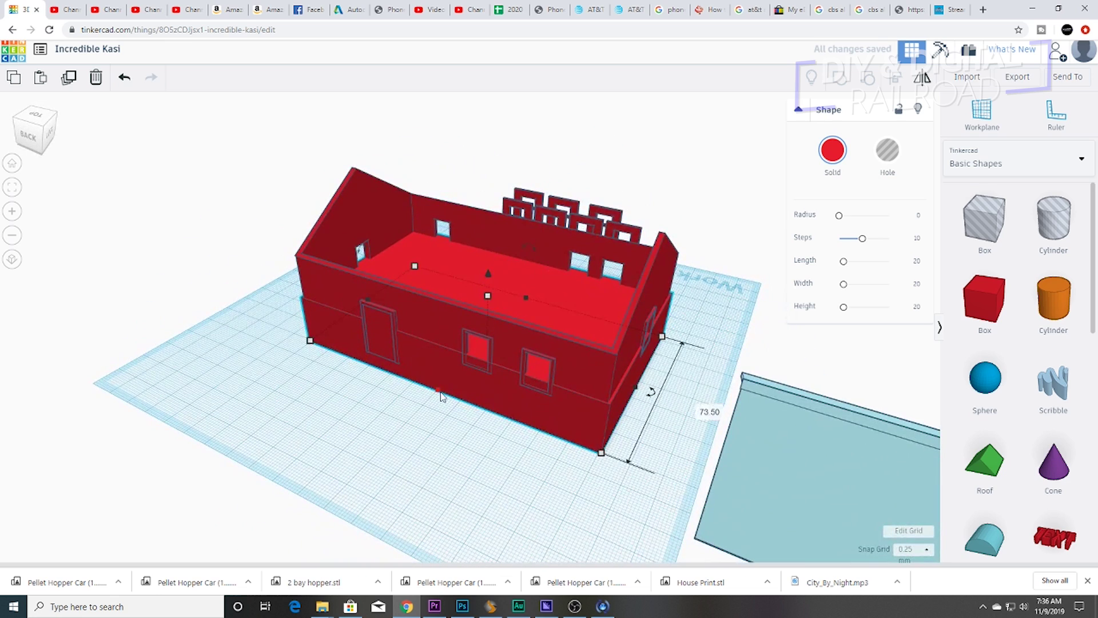
left_click(838, 150)
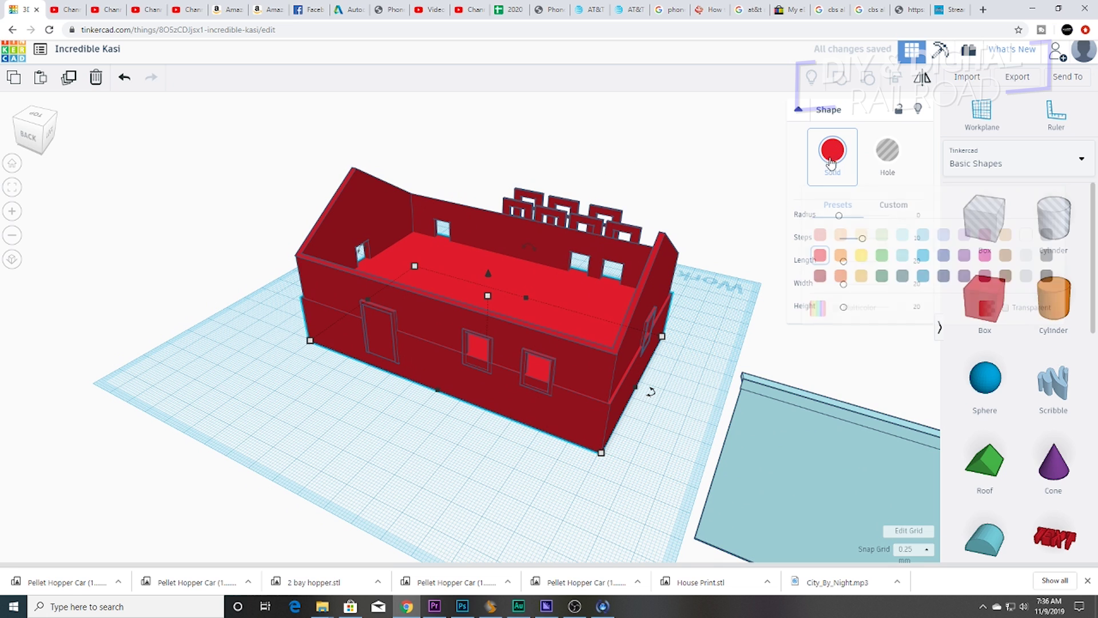
left_click(1046, 235)
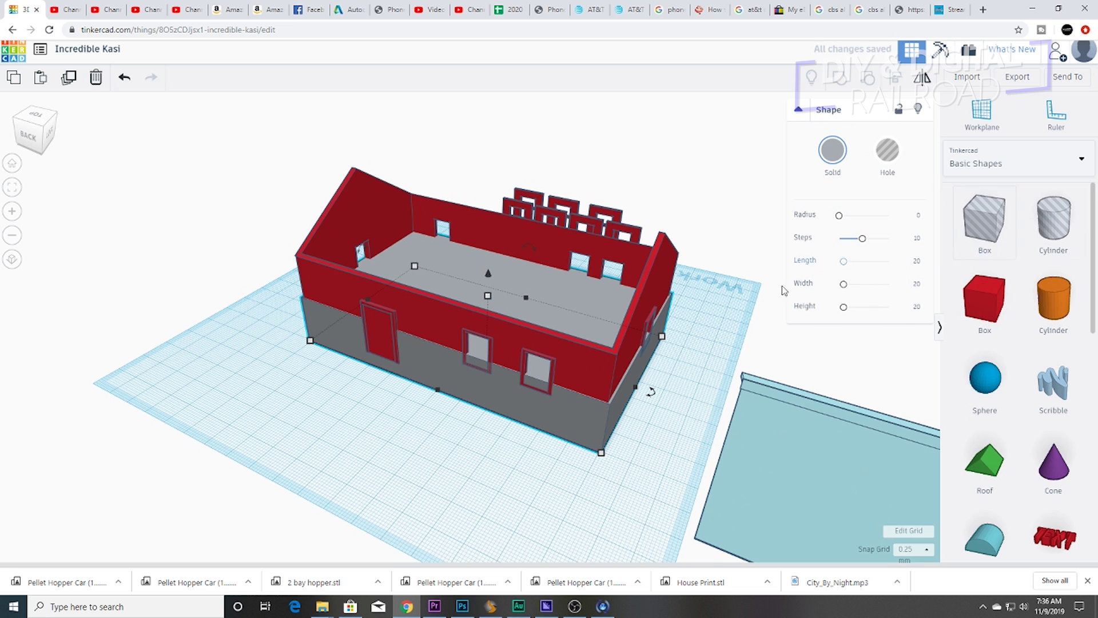
Step: Lower the foundation block to a thin slab and fit its edges around the house, 72 mm across its short side
left_click_drag(487, 296, 505, 322)
right_click_drag(556, 332, 407, 323)
left_click_drag(534, 353, 532, 354)
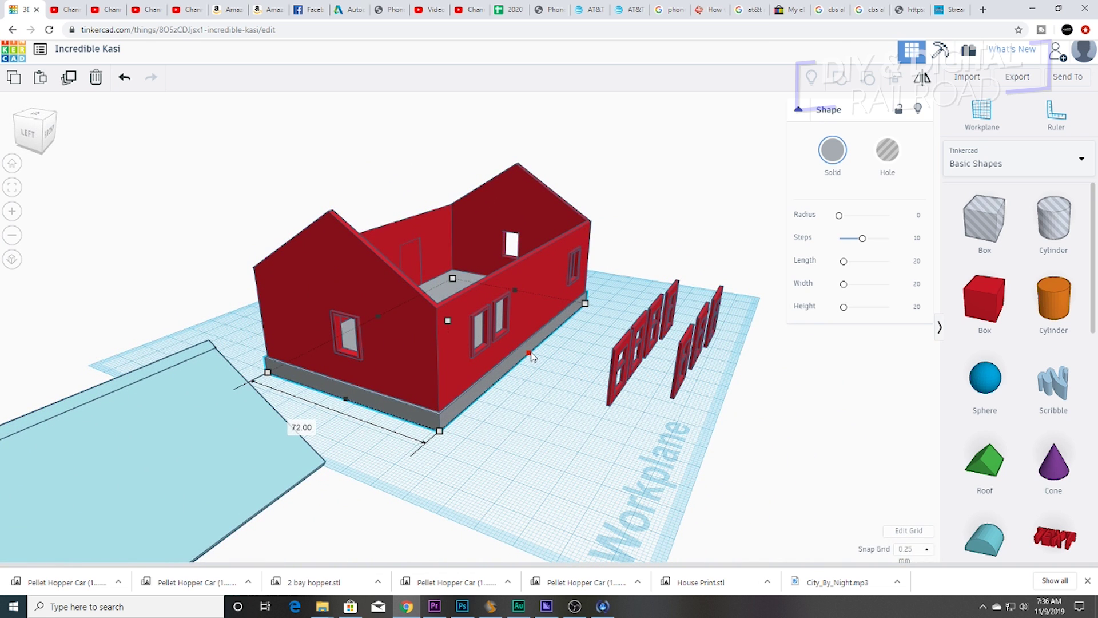
left_click_drag(346, 402, 352, 401)
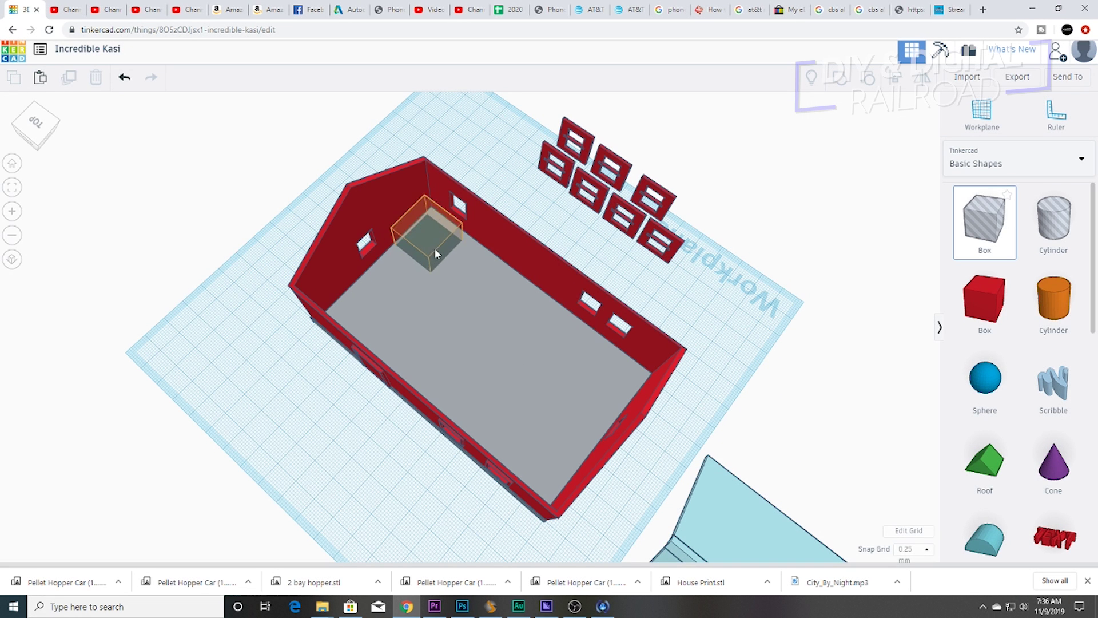
Step: Place a box hole inside the house and stretch it to fill the floor area between the walls, 67.25 mm across
left_click_drag(435, 251, 324, 310)
right_click_drag(478, 348, 369, 328)
left_click_drag(356, 293, 350, 295)
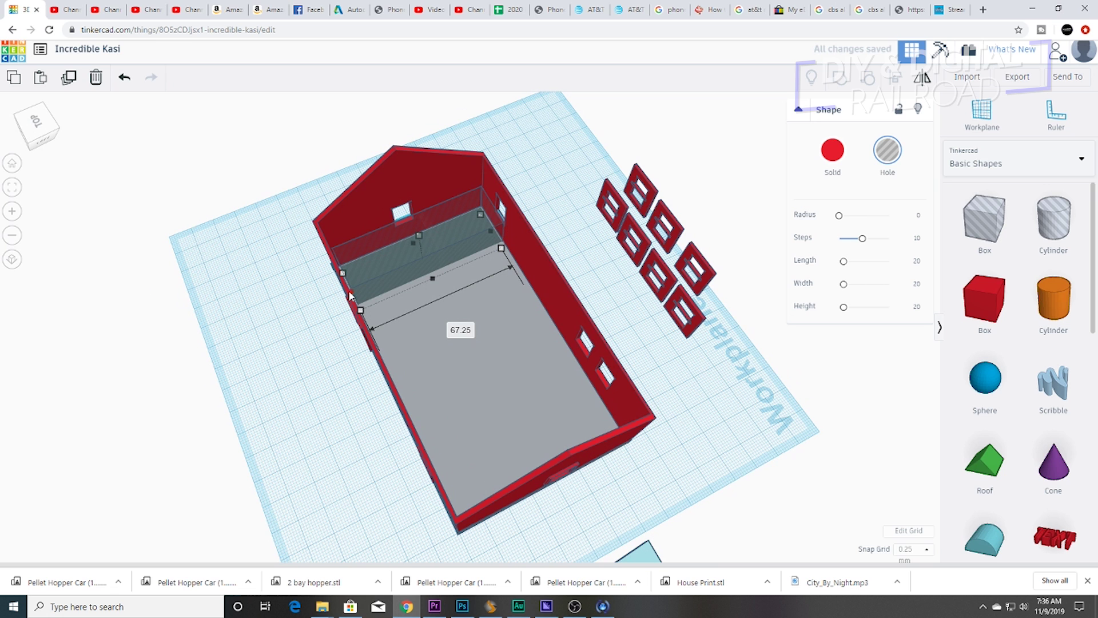
left_click_drag(433, 279, 543, 472)
right_click_drag(694, 517, 792, 464)
mouse_move(622, 404)
left_mouse_down()
mouse_move(612, 399)
mouse_move(626, 405)
left_mouse_up()
right_click_drag(626, 406, 529, 311)
Step: Lower the box hole through the foundation and group the two to cut out the foundation's center
left_click_drag(490, 325, 551, 392)
right_click_drag(552, 392, 583, 417)
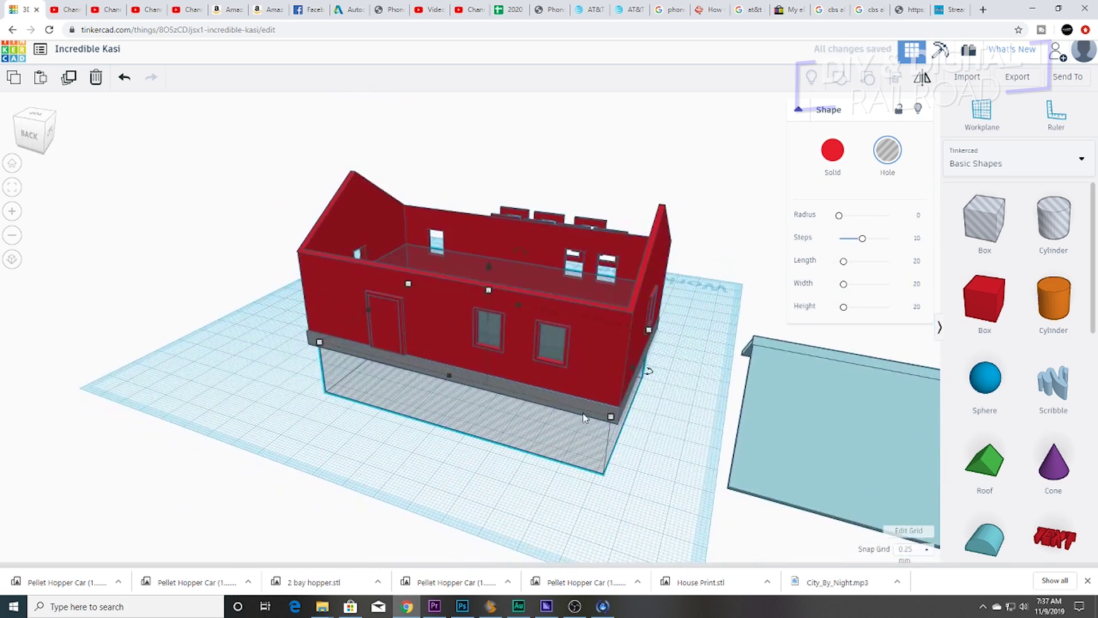
left_click(583, 407, "shift")
right_click_drag(693, 424, 566, 385)
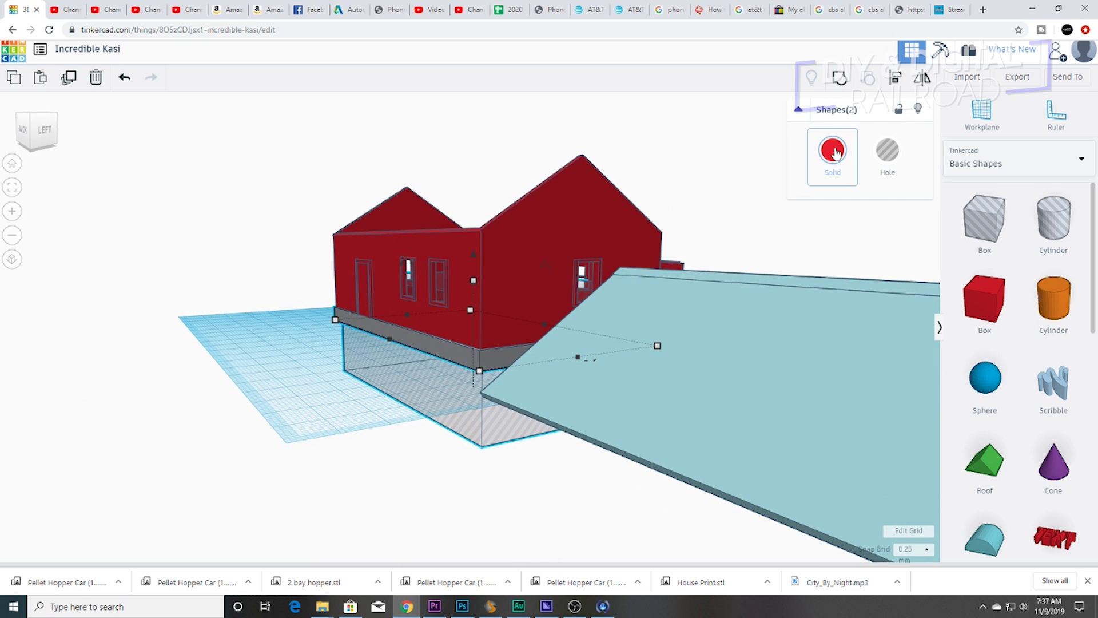
left_click(840, 80)
Step: Group the hollowed foundation with the house walls
right_click_drag(347, 348, 91, 413)
right_click_drag(454, 317, 17, 220)
right_click_drag(437, 214, 431, 331)
left_click(464, 314, "shift")
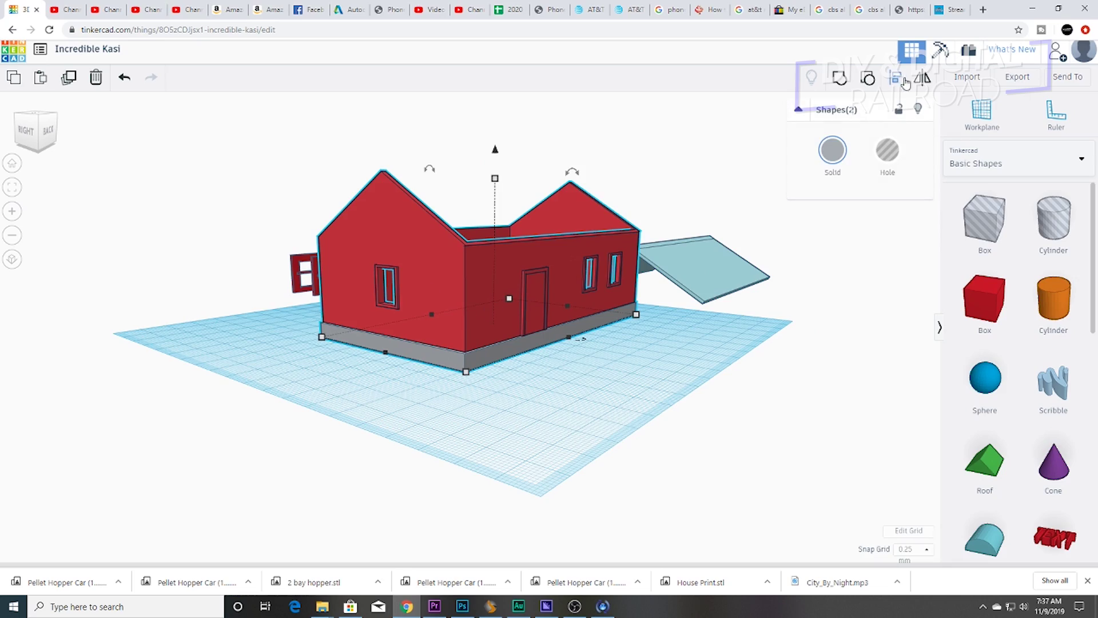
left_click(838, 77)
Step: Color the grouped house red and the separate window inserts green
right_click_drag(551, 347, 689, 278)
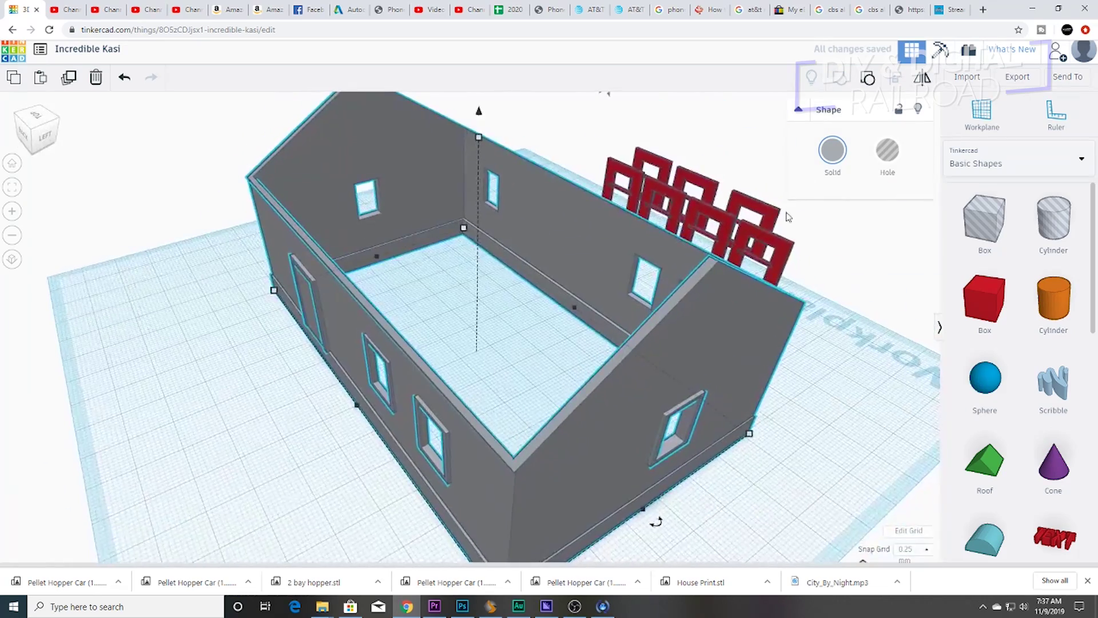
left_click(832, 150)
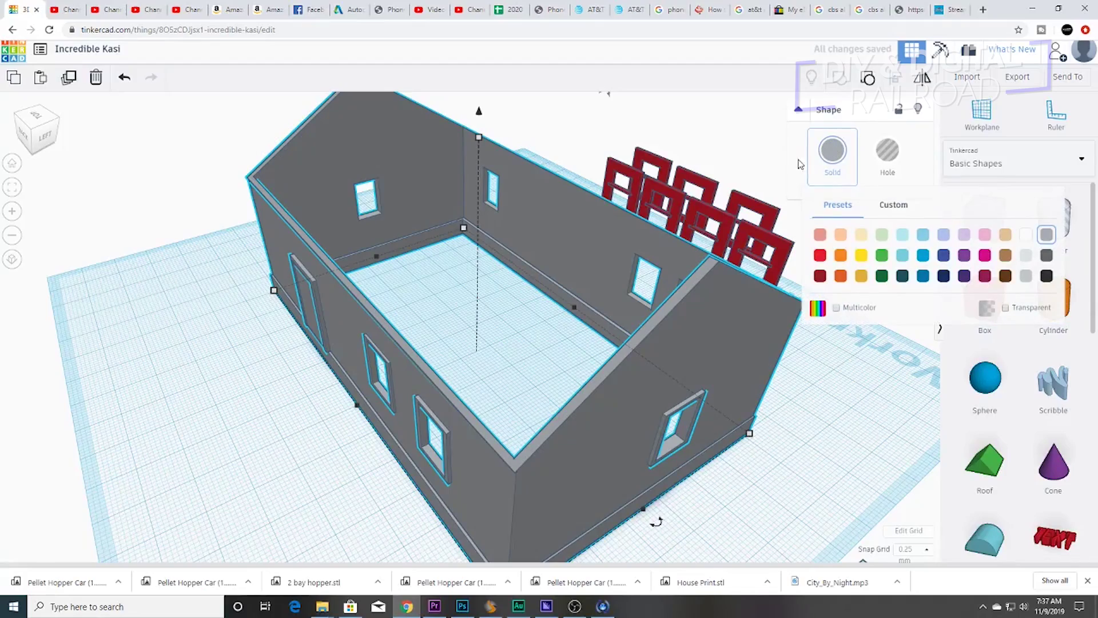
left_click(820, 255)
right_click_drag(720, 321, 670, 300)
left_click_drag(636, 253, 797, 503)
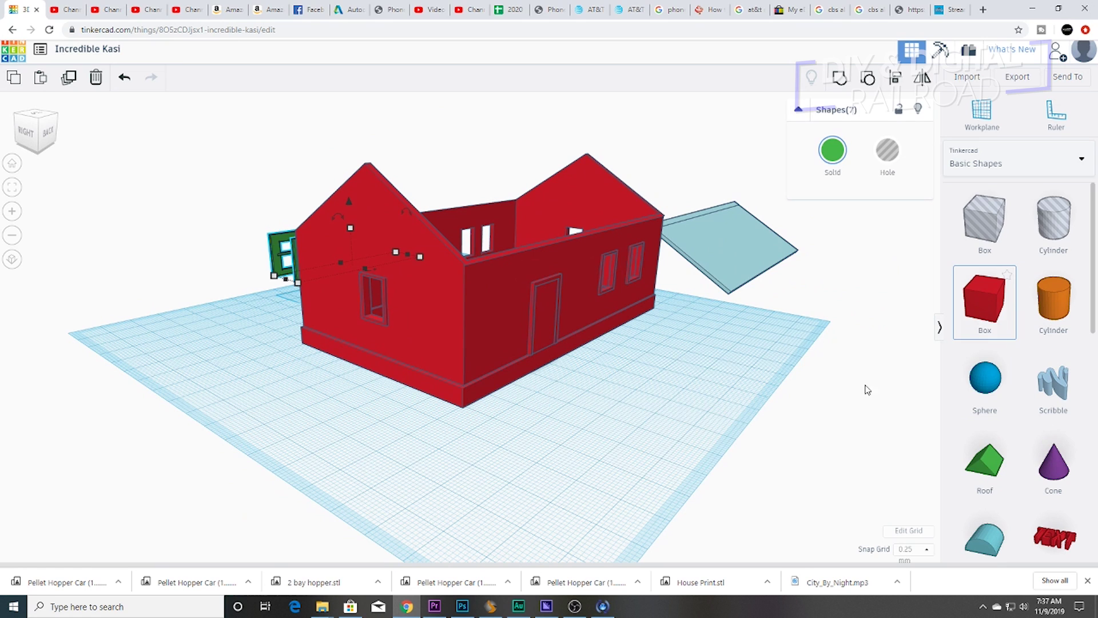
Step: Add a yellow box as a door step, flatten it and move it in front of the door
left_click_drag(984, 303, 657, 451)
left_click(836, 150)
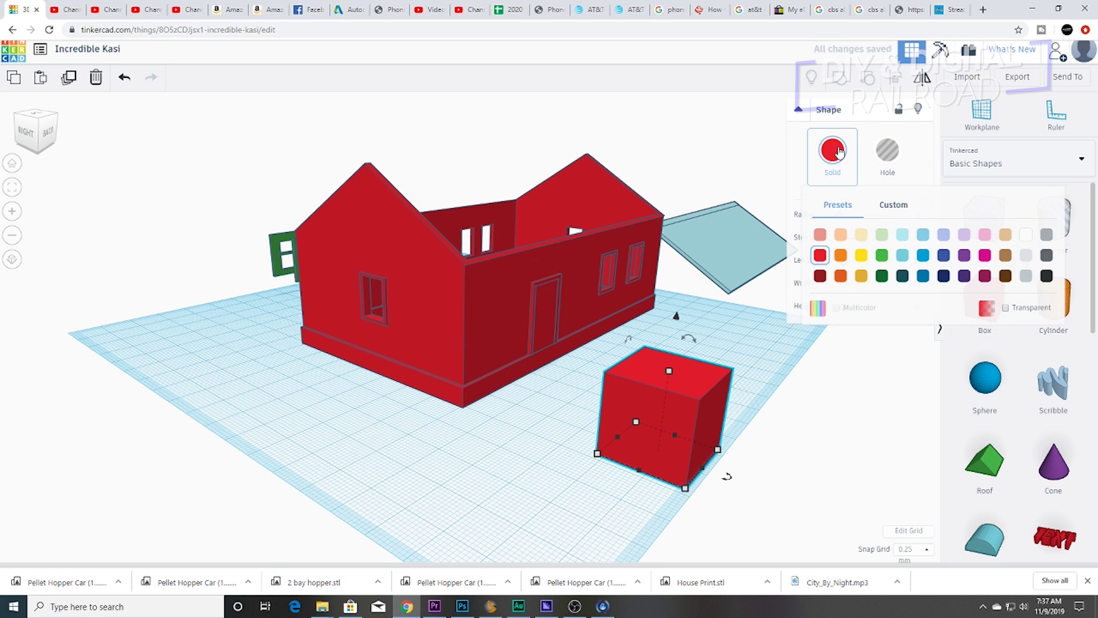
left_click(862, 255)
left_click_drag(650, 432, 558, 402)
left_click_drag(571, 350, 572, 387)
right_click_drag(647, 388, 433, 435)
left_click_drag(416, 434, 436, 424)
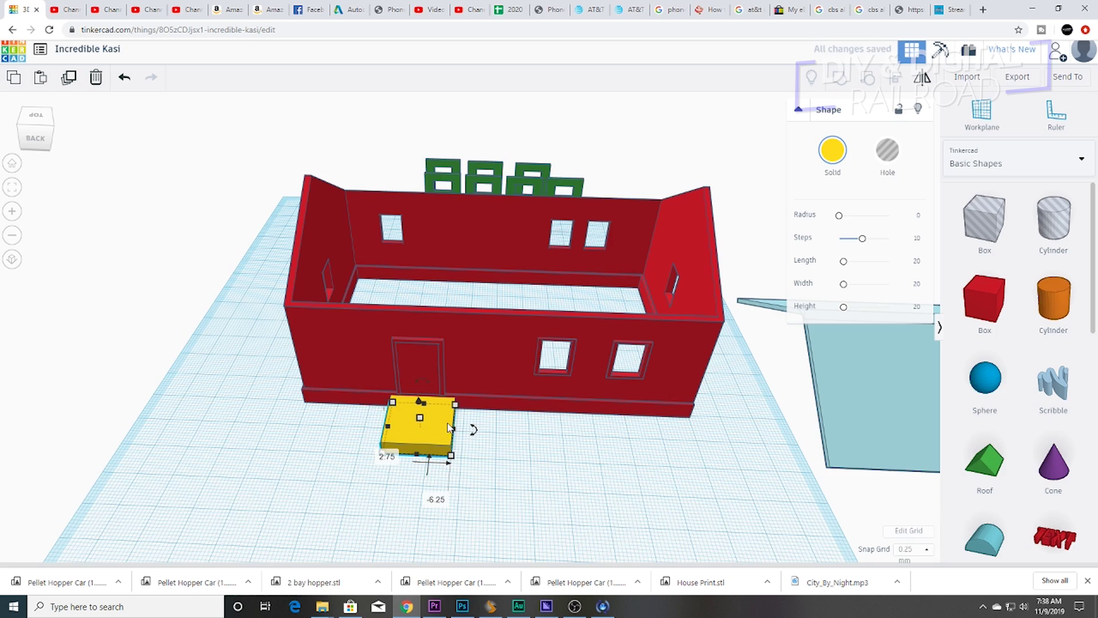
Step: Nudge the yellow step into place below the door and set its height to 5.75 mm
scroll(434, 424, "down", 3)
right_click_drag(447, 433, 463, 375)
left_click_drag(463, 375, 462, 378)
right_click_drag(533, 381, 547, 399)
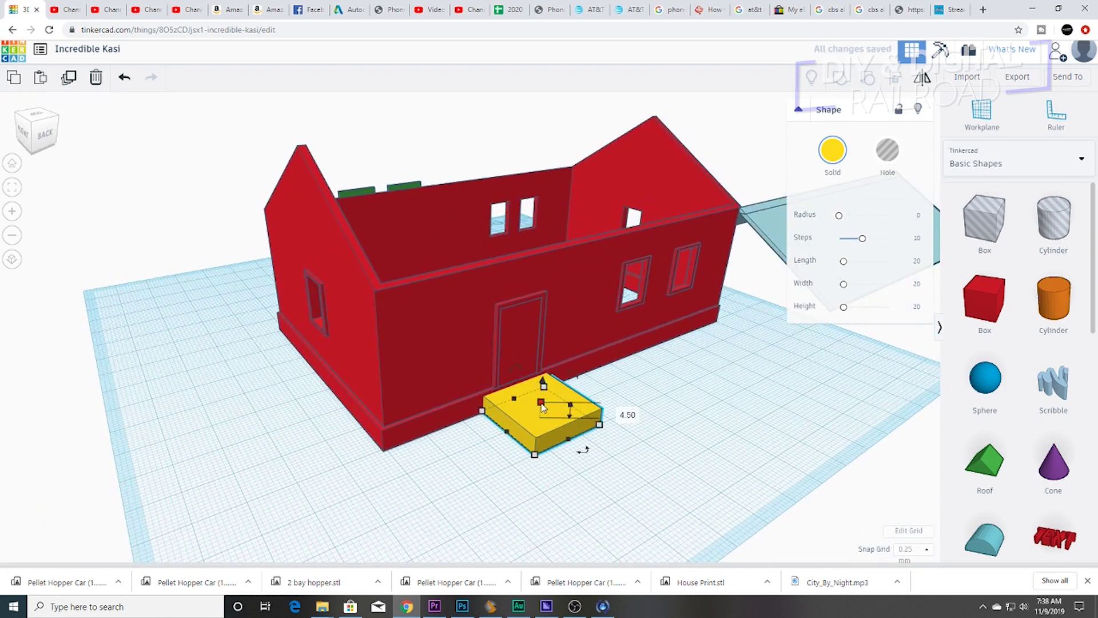
left_click_drag(541, 402, 541, 399)
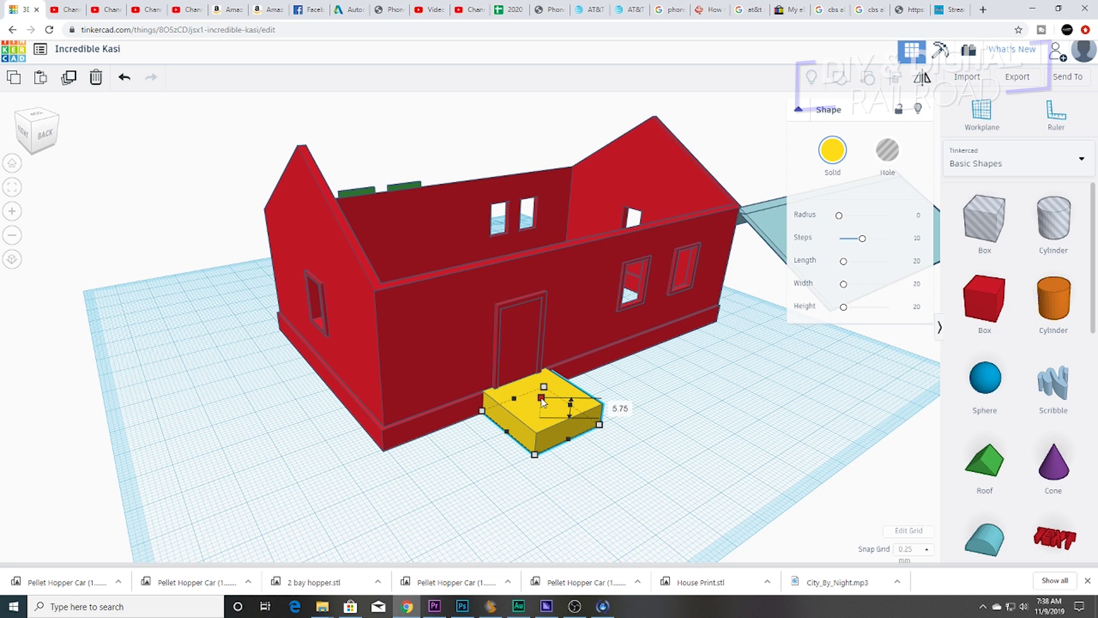
right_click_drag(676, 435, 526, 399)
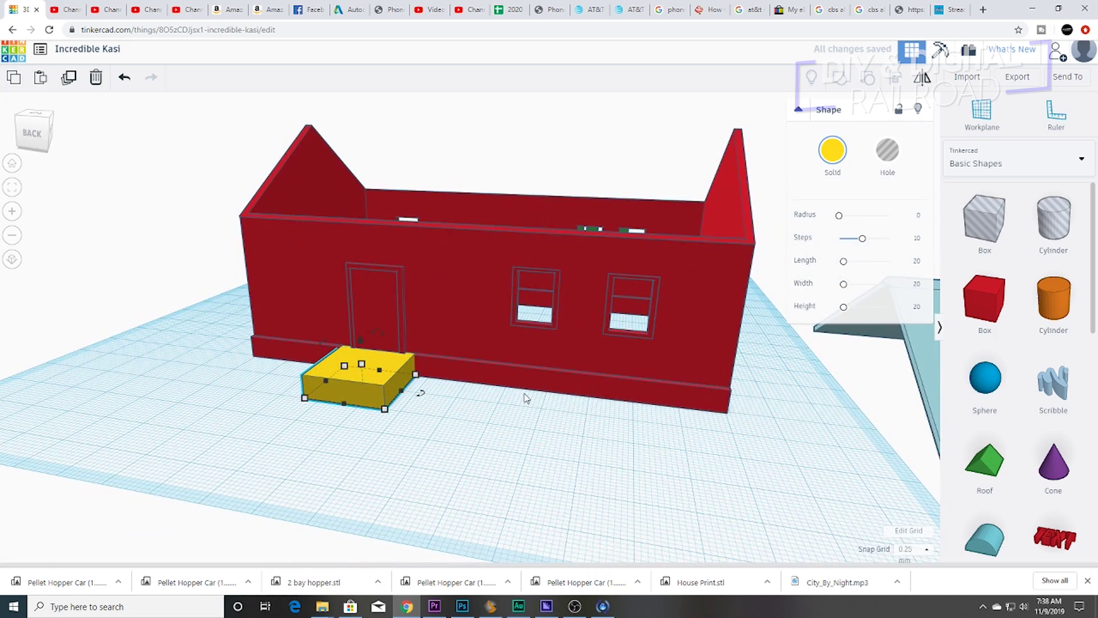
right_click_drag(529, 402, 360, 394)
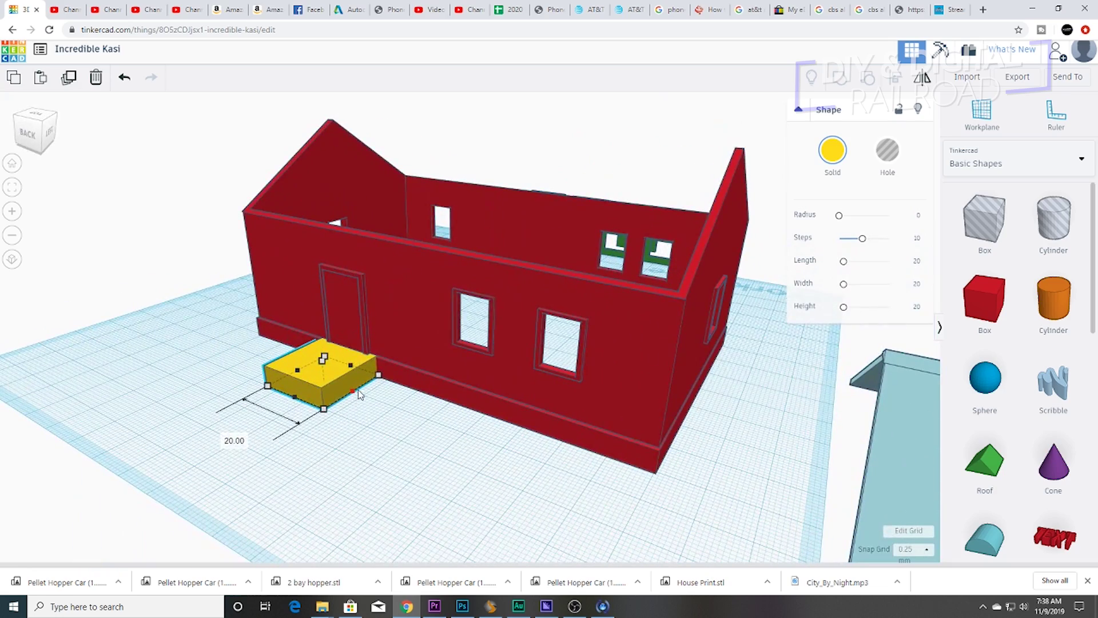
Step: Add a second, lower box as the bottom step and fit it against the front of the yellow step
right_click_drag(392, 410, 576, 417)
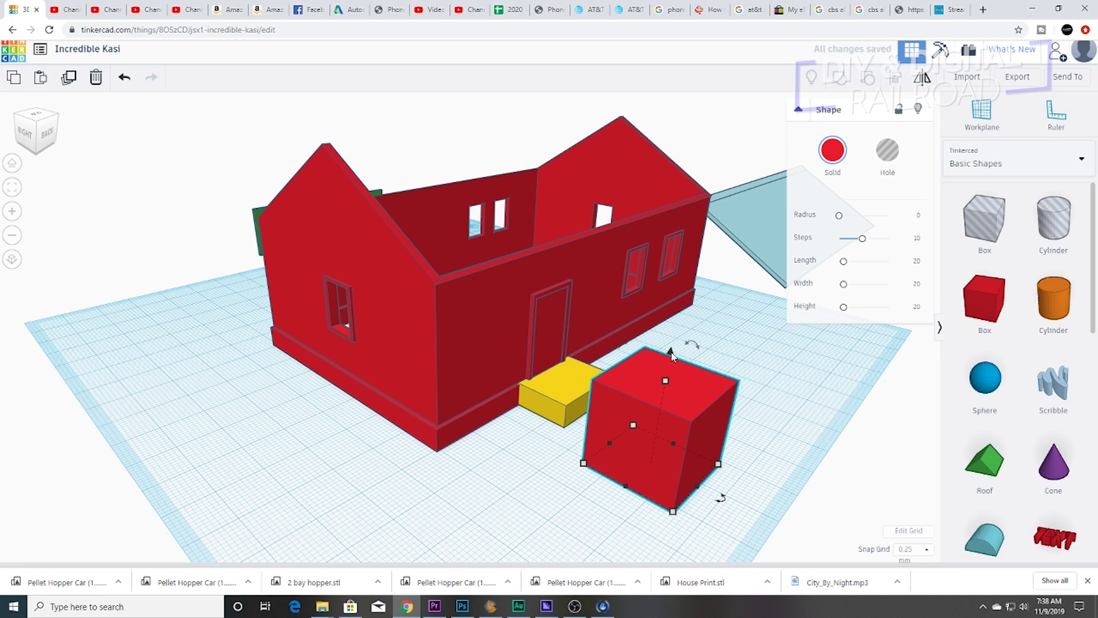
left_click_drag(667, 355, 661, 451)
left_click_drag(626, 485, 610, 439)
right_click_drag(606, 435, 475, 436)
left_click_drag(468, 420, 469, 402)
right_click_drag(481, 429, 360, 427)
Step: Group the two door steps into one yellow shape
left_click(342, 349, "shift")
left_click(839, 80)
right_click_drag(458, 435, 269, 463)
scroll(500, 488, "down", 4)
right_click_drag(499, 488, 496, 429)
right_click_drag(715, 426, 816, 488)
scroll(814, 488, "down", 4)
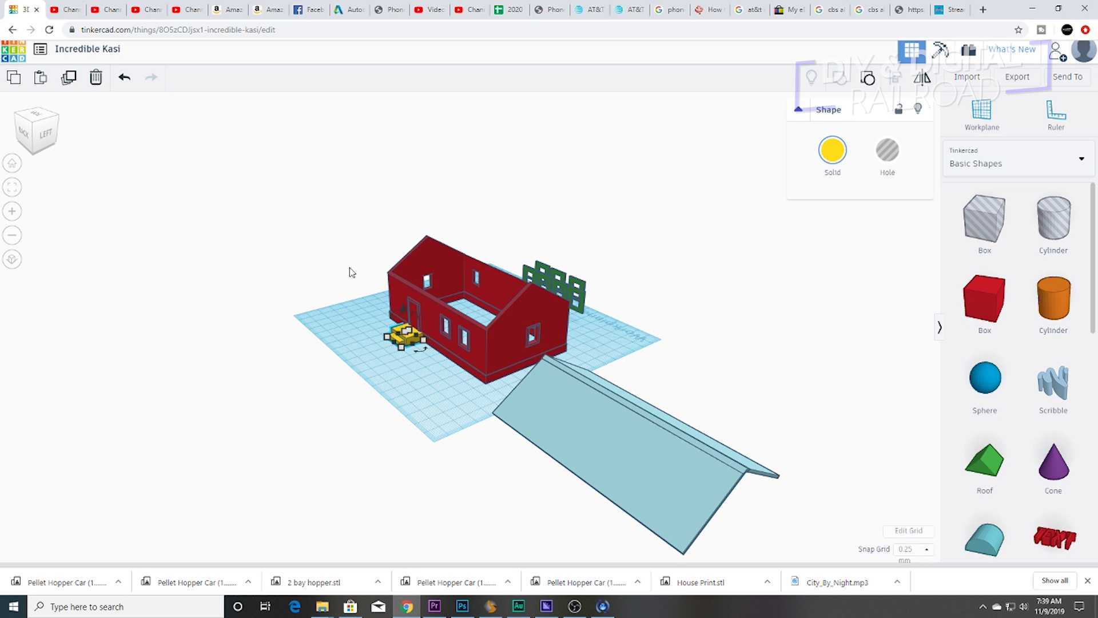
Step: Group the door steps with the house
left_click(471, 360, "shift")
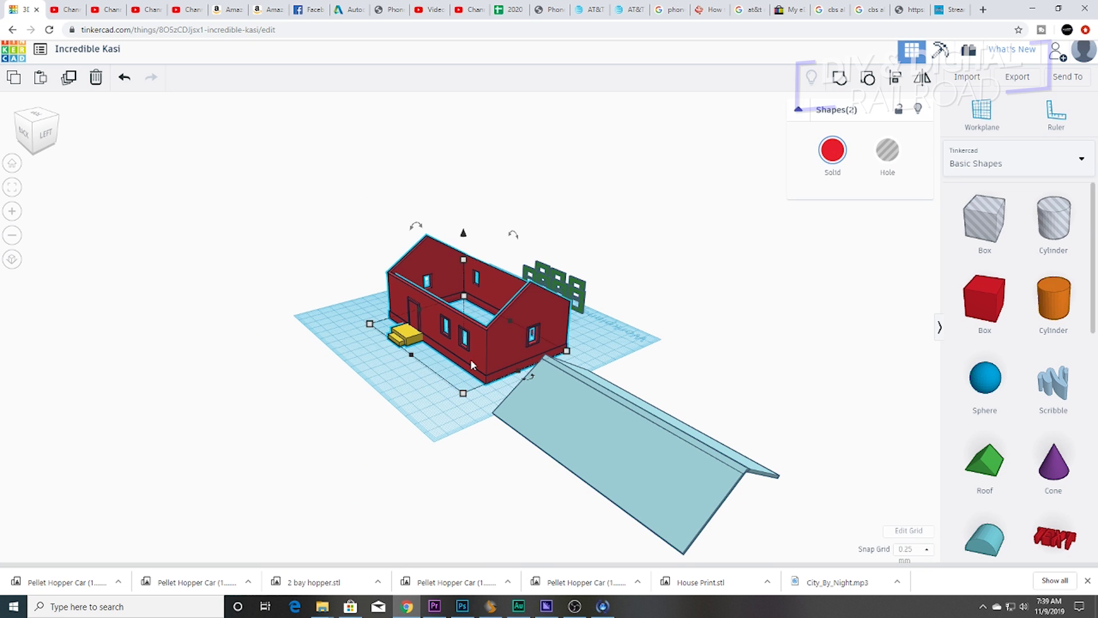
left_click(840, 81)
right_click_drag(345, 348, 640, 312)
scroll(551, 345, "down", 3)
scroll(552, 344, "up", 5)
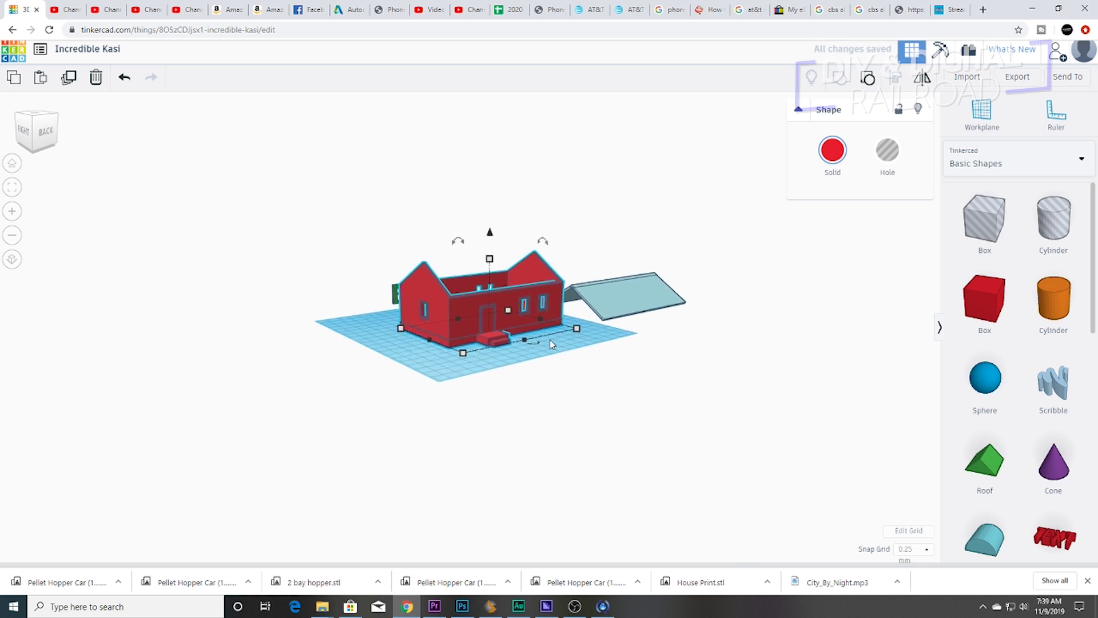
Step: Move the house toward the workplane's edge and shift the green window inserts toward the back corner
right_click_drag(550, 344, 406, 387)
left_click_drag(406, 387, 363, 388)
right_click_drag(559, 347, 513, 207)
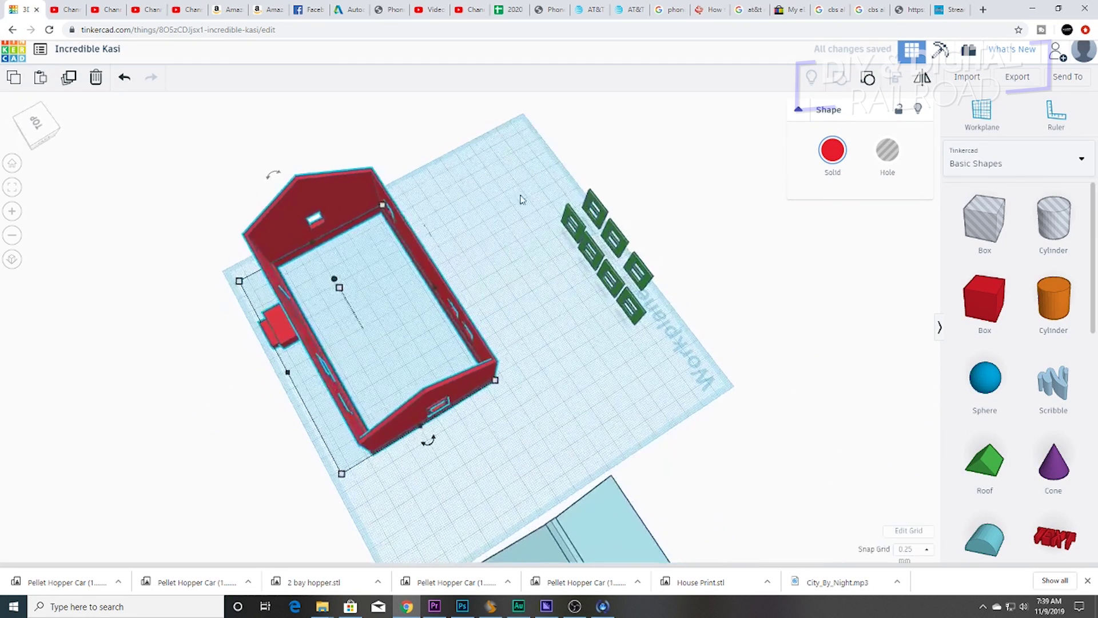
left_click_drag(711, 362, 711, 362)
left_click_drag(639, 314, 565, 243)
right_click_drag(558, 400, 649, 501)
left_click(648, 530)
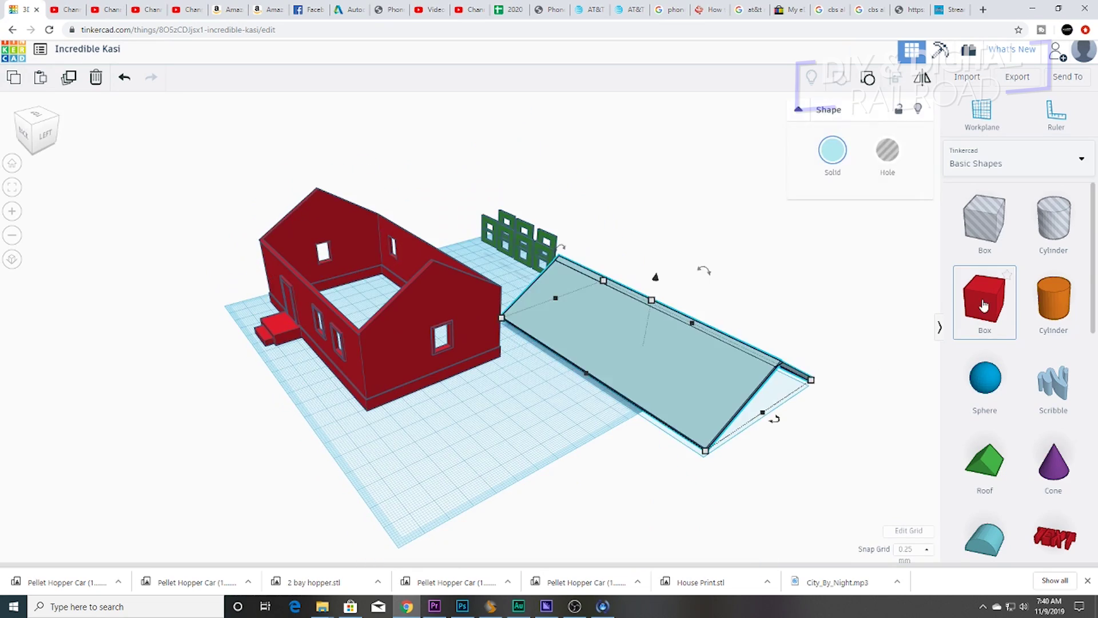
Step: Place a new box beside the house's gable end and resize it to a small cube with 5 mm sides and 5 mm height
left_click_drag(984, 298, 478, 426)
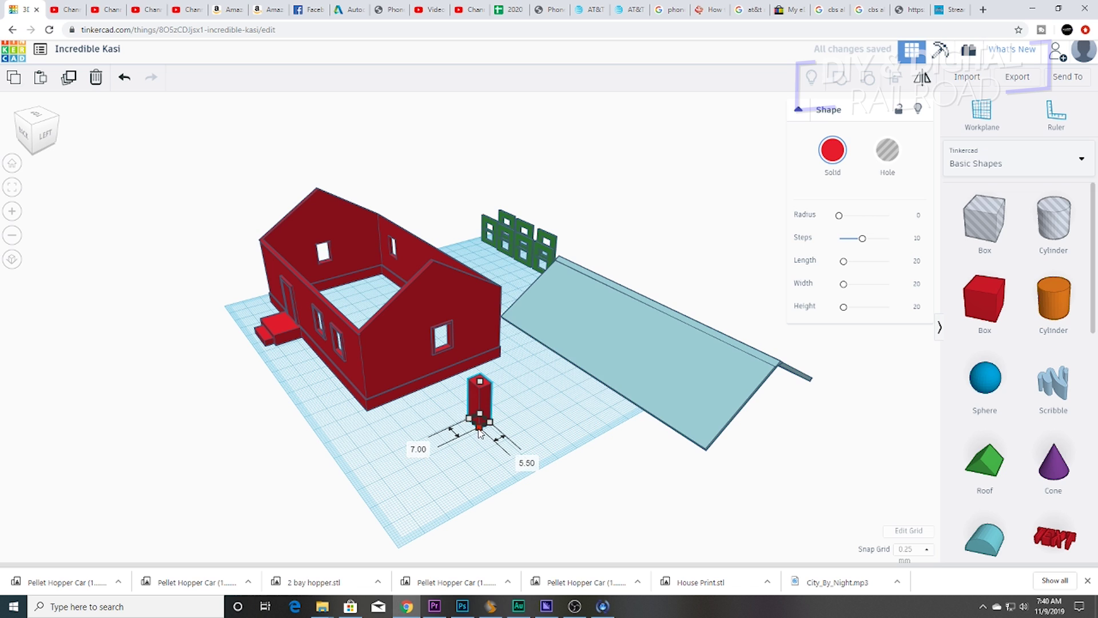
left_click(522, 462)
key("Tab")
type("5")
key("Return")
left_click_drag(479, 379, 479, 405)
left_click(541, 414)
type("5")
key("Return")
Step: Tilt the small cube and place a copy of it alongside
scroll(506, 434, "up", 4)
scroll(454, 411, "up", 5)
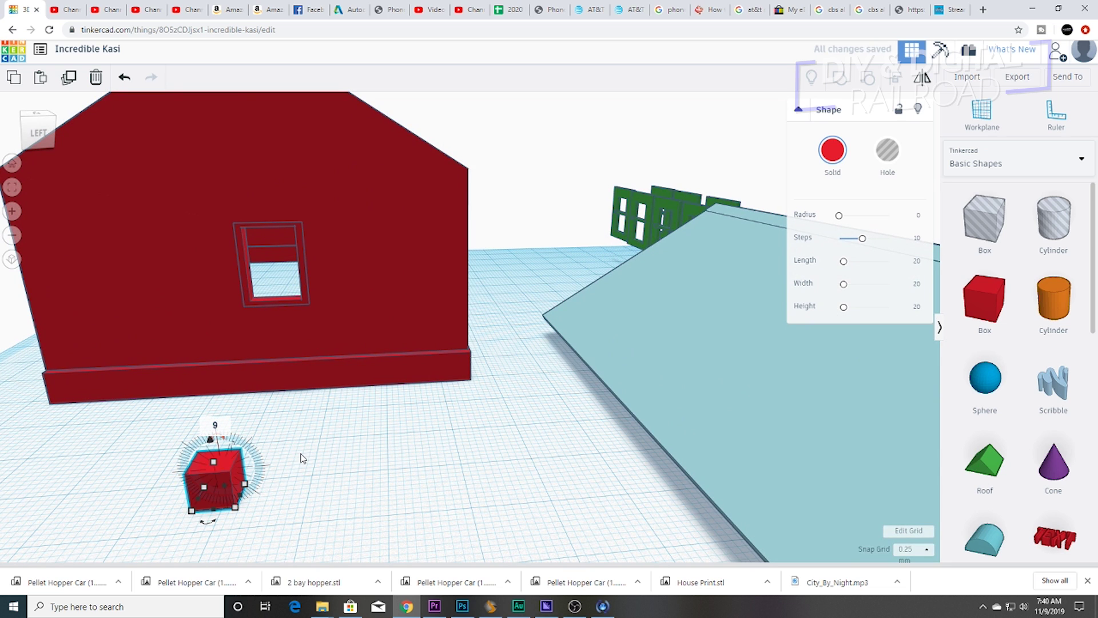
key("Return")
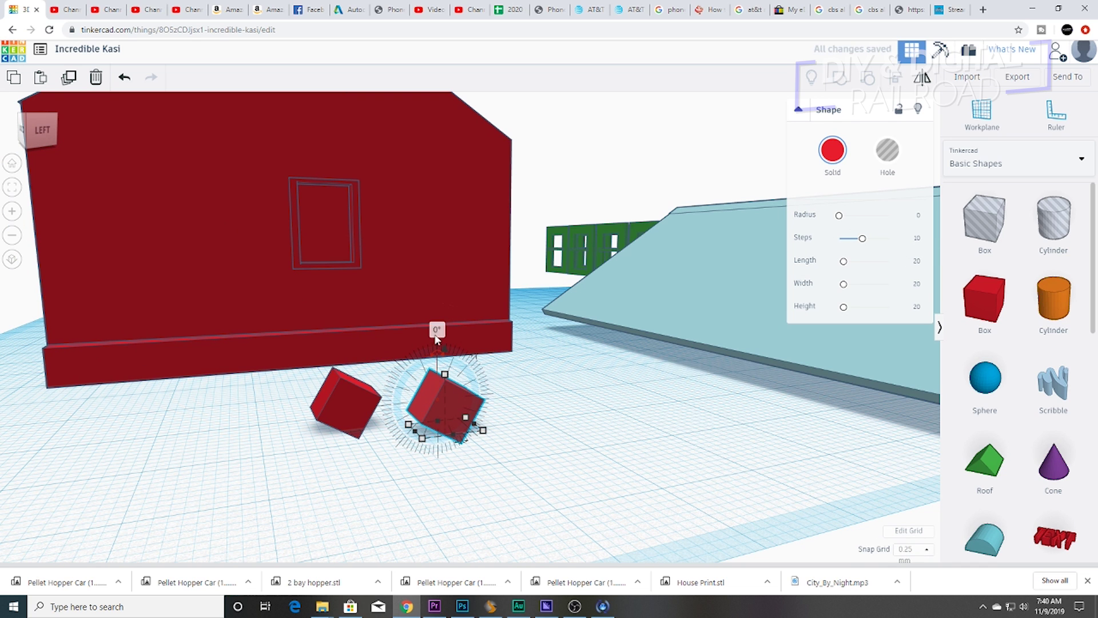
Step: Rotate the copied cube 31° so it stands level, undoing the first turn in the wrong direction
key("Return")
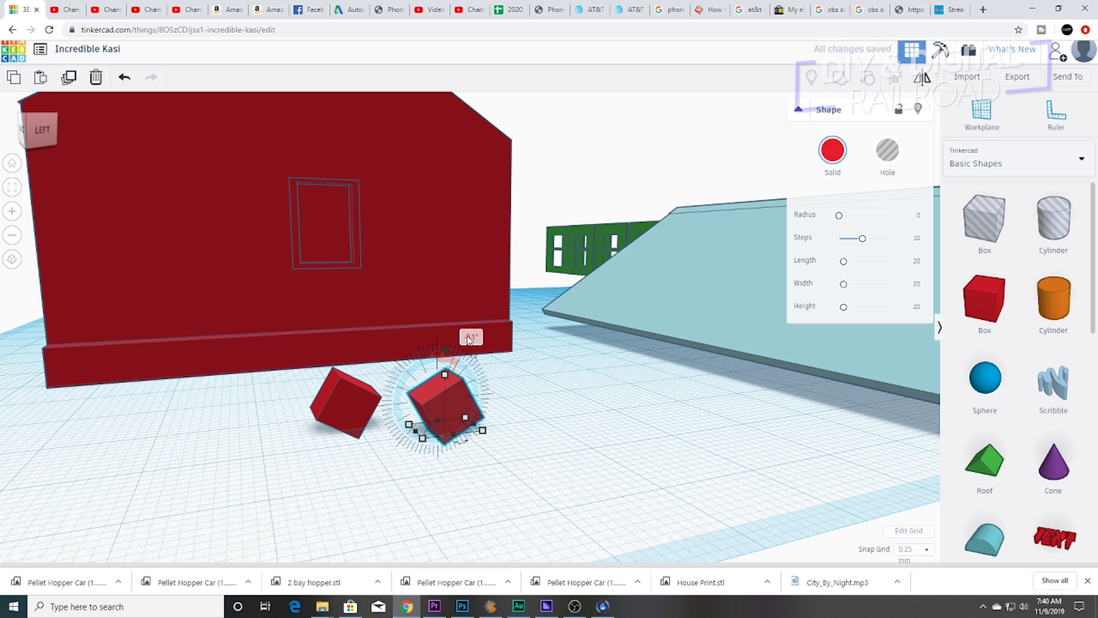
key("ctrl+z")
left_click(439, 350)
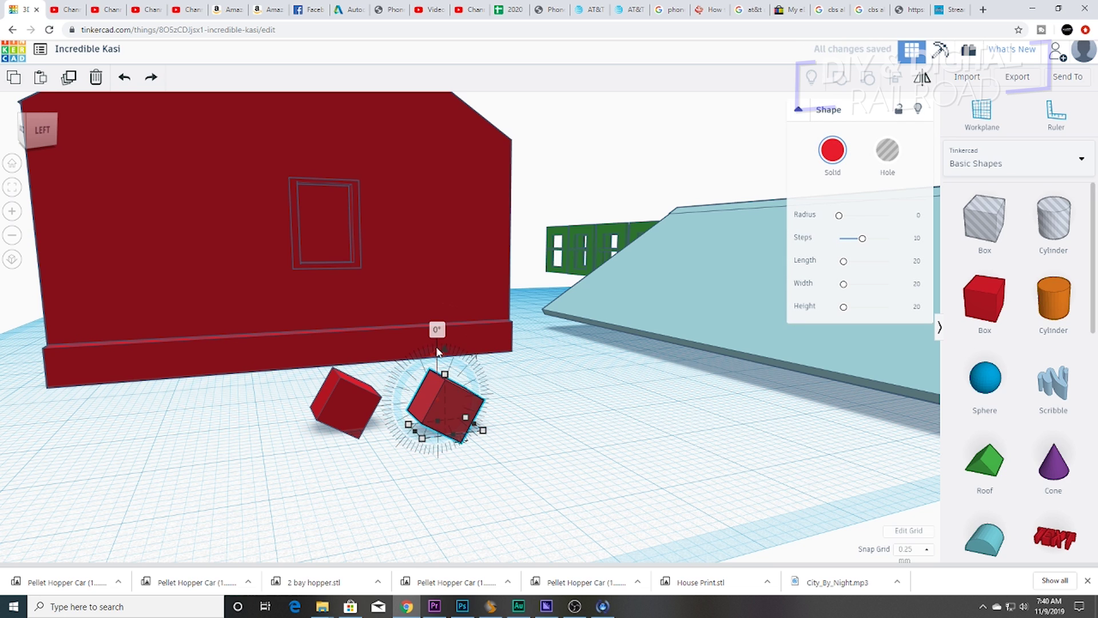
left_click(437, 330)
type("30")
key("Return")
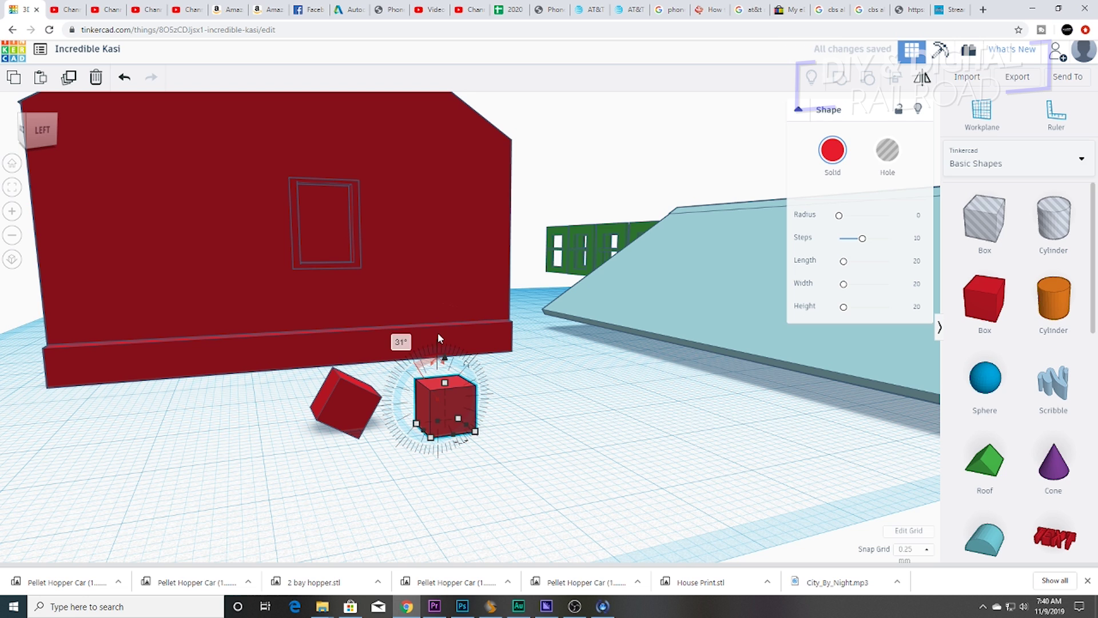
Step: Move the level cube onto the tilted cube and line up their sides
left_click_drag(442, 400, 345, 327)
right_click_drag(409, 356, 360, 360)
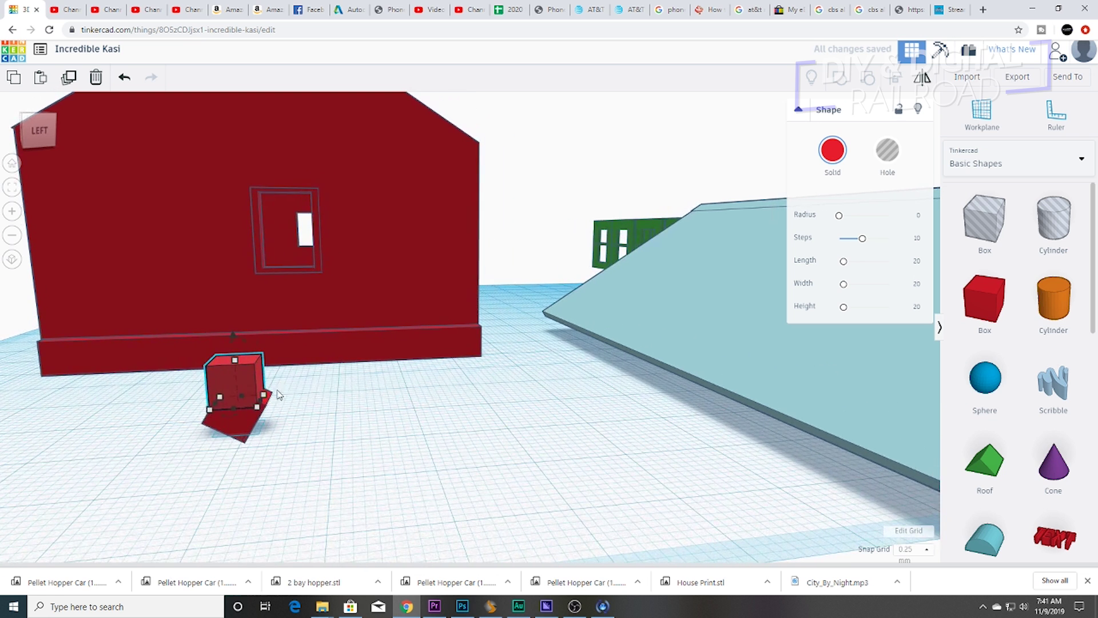
left_click_drag(262, 395, 239, 391)
scroll(242, 419, "up", 3)
right_click_drag(242, 419, 303, 430)
left_click_drag(303, 430, 276, 403)
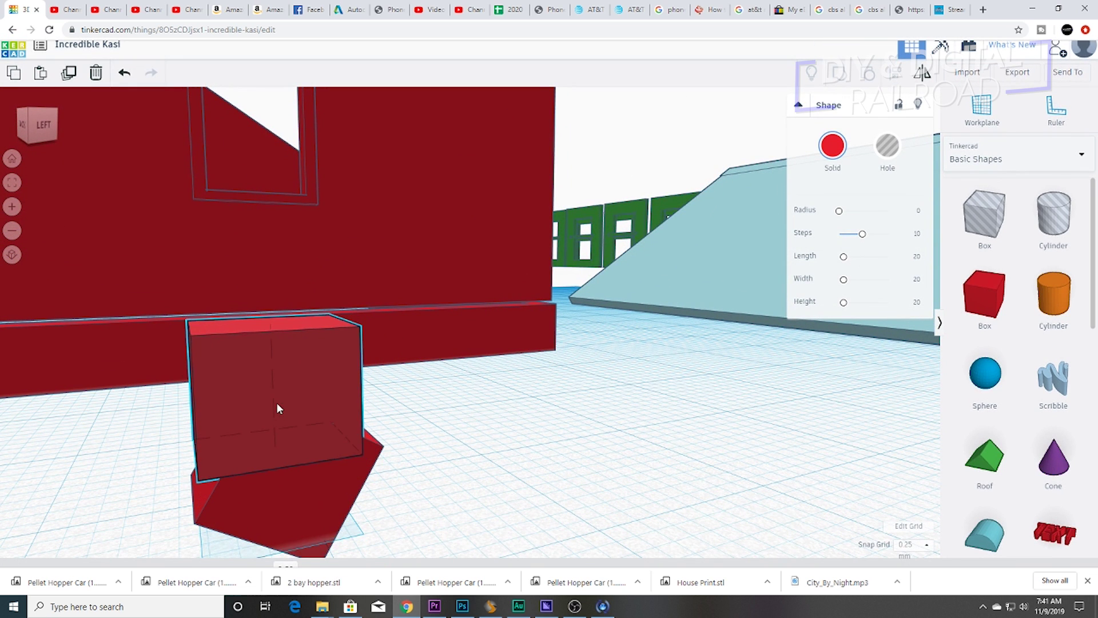
Step: Reduce the level cube's height to 4.25 mm and adjust its side and position against the tilted cube, with a 5.75 mm side
left_click_drag(270, 330, 265, 403)
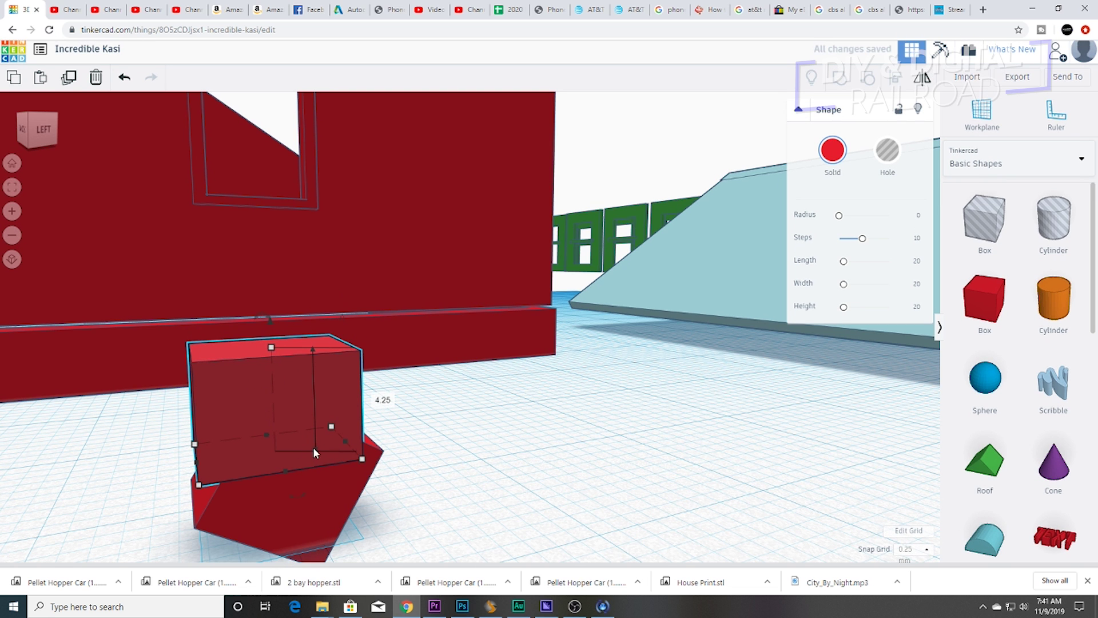
right_click_drag(328, 466, 383, 252)
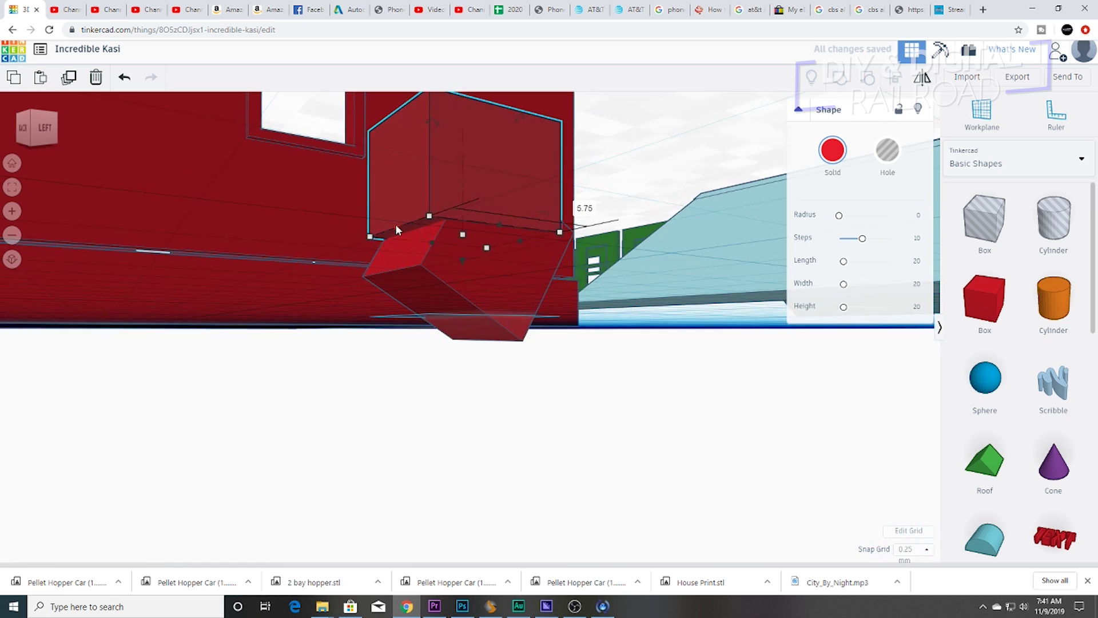
left_click_drag(397, 253, 347, 245)
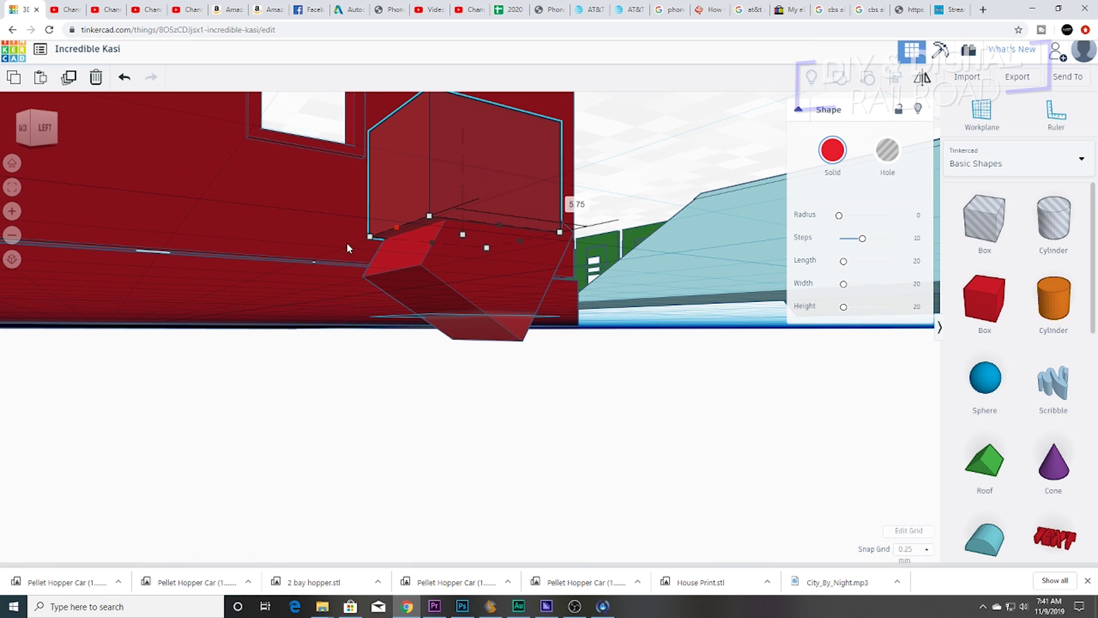
left_click_drag(465, 236, 455, 271)
right_click_drag(481, 273, 424, 294)
Step: Nudge the level cube sideways so that its faces line up with the tilted cube beneath it
right_click_drag(69, 426, 246, 422)
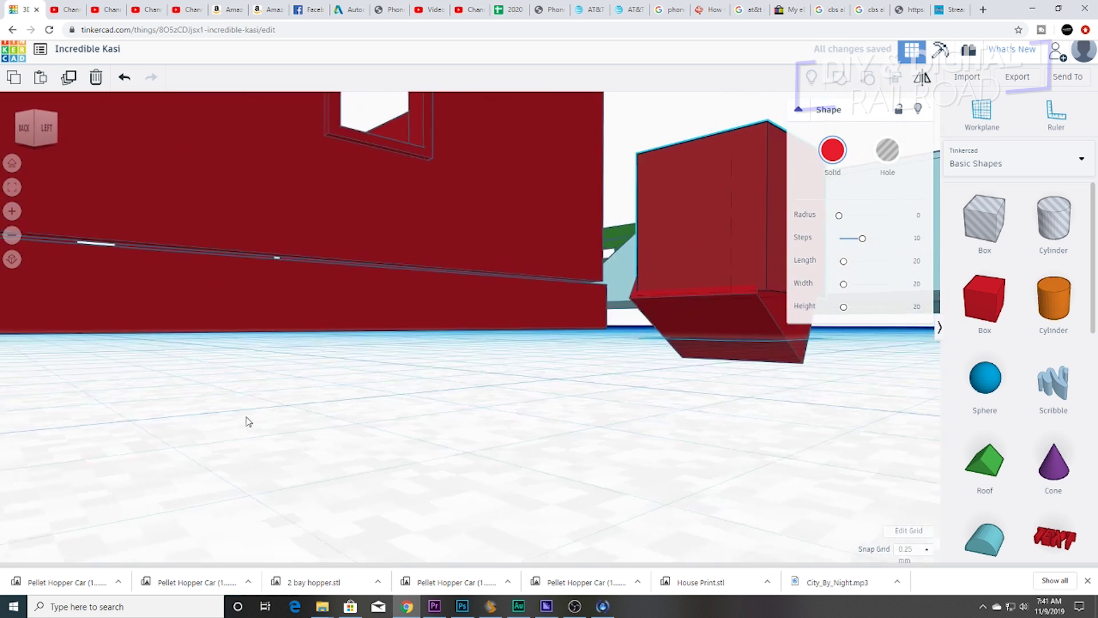
right_click_drag(683, 296, 476, 324)
left_click_drag(267, 182, 274, 183)
right_click_drag(382, 268, 695, 399)
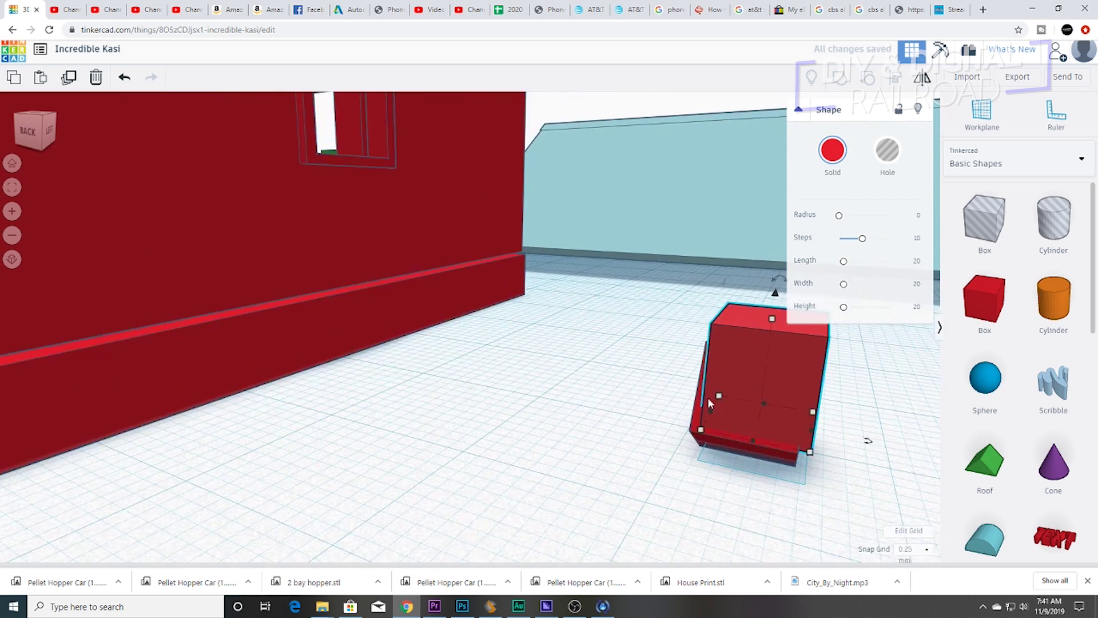
left_click_drag(788, 365, 777, 363)
right_click_drag(785, 393, 683, 350)
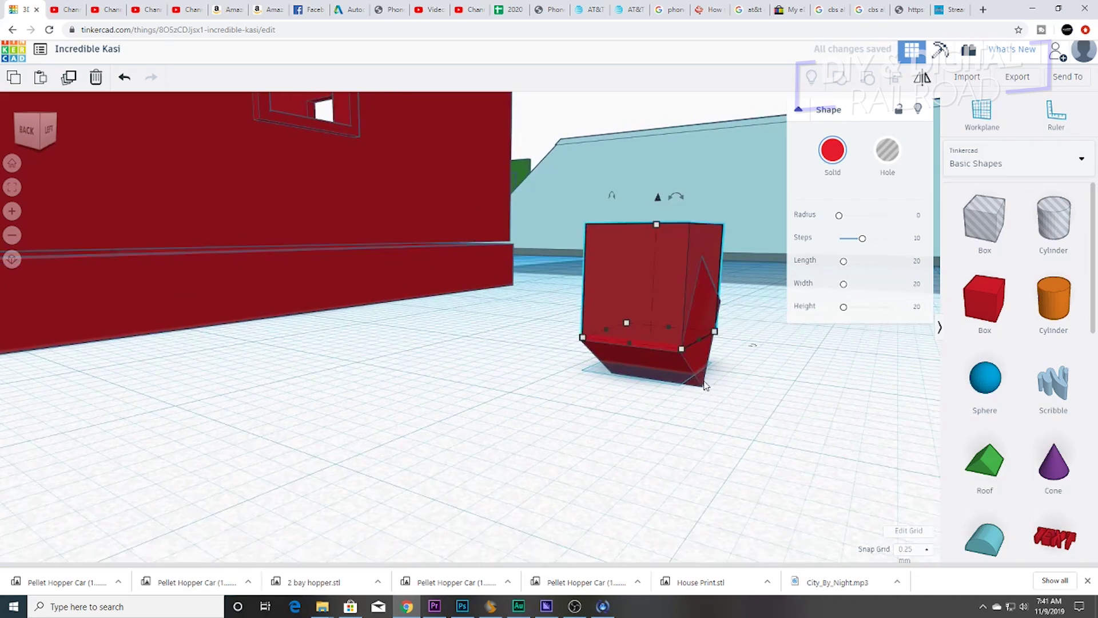
Step: Fine-tune the lower side of the level cube so its edge meets the tilted cube's edge
scroll(705, 385, "up", 4)
scroll(701, 381, "down", 4)
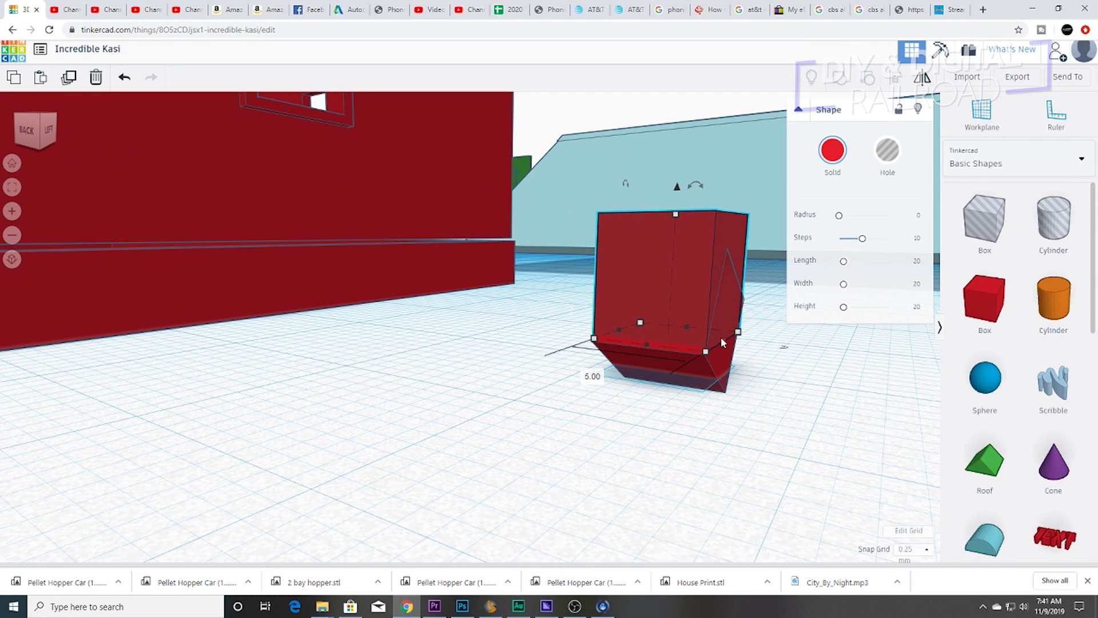
left_click_drag(648, 346, 642, 344)
right_click_drag(687, 372, 616, 377)
scroll(123, 325, "up", 3)
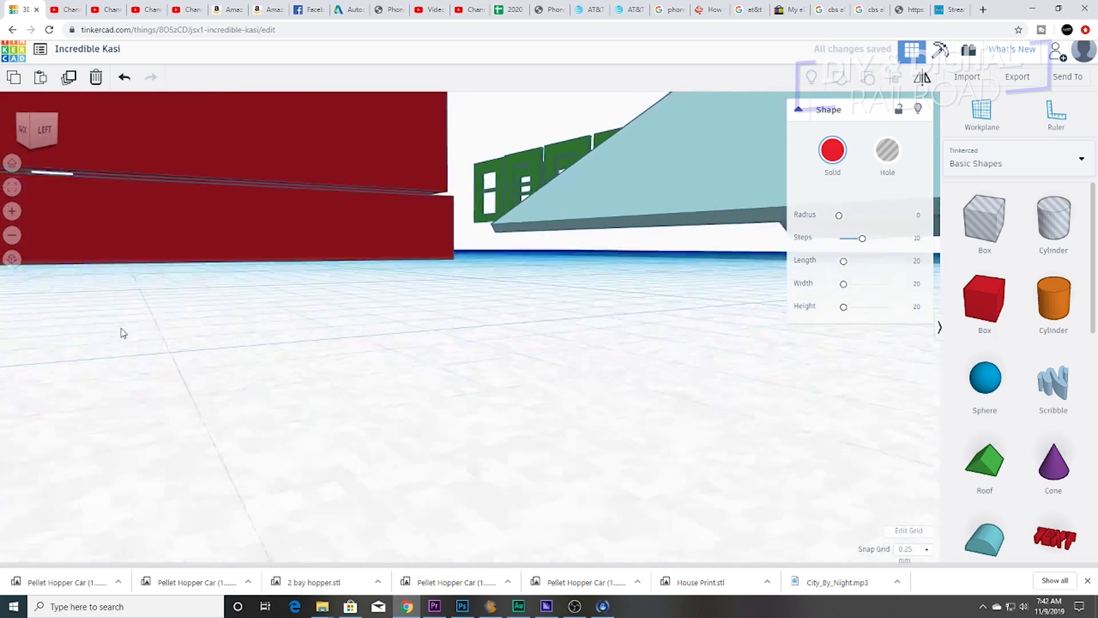
scroll(123, 325, "down", 3)
right_click_drag(259, 362, 303, 371)
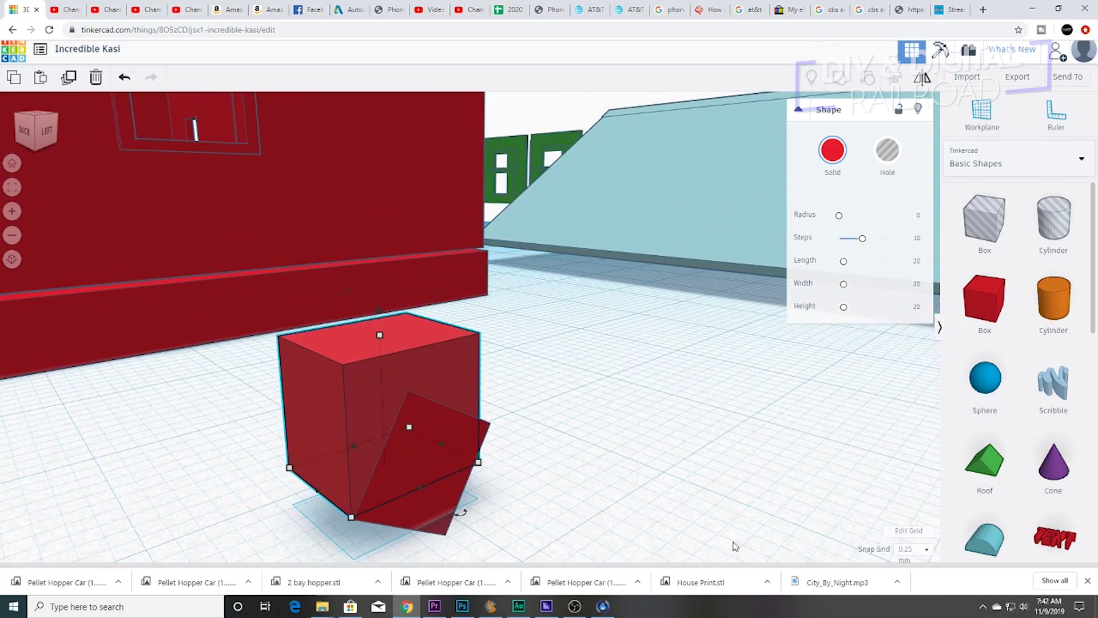
Step: Place a hole box over the protruding side of the two cubes and lower it 4.25 mm below the workplane
left_click(984, 220)
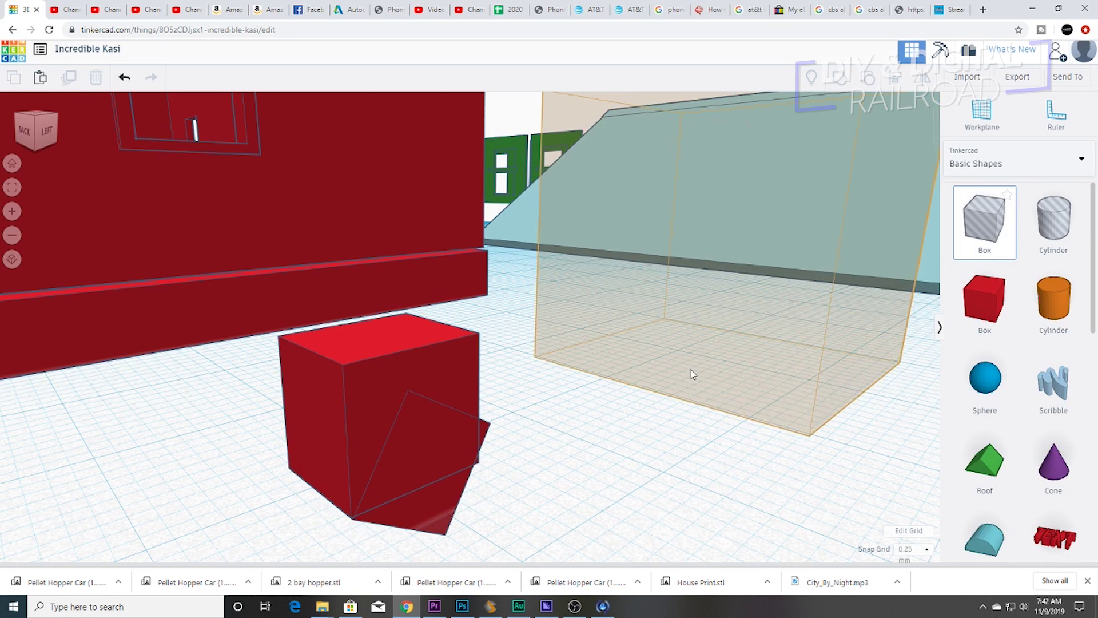
left_click(551, 432)
scroll(549, 424, "down", 4)
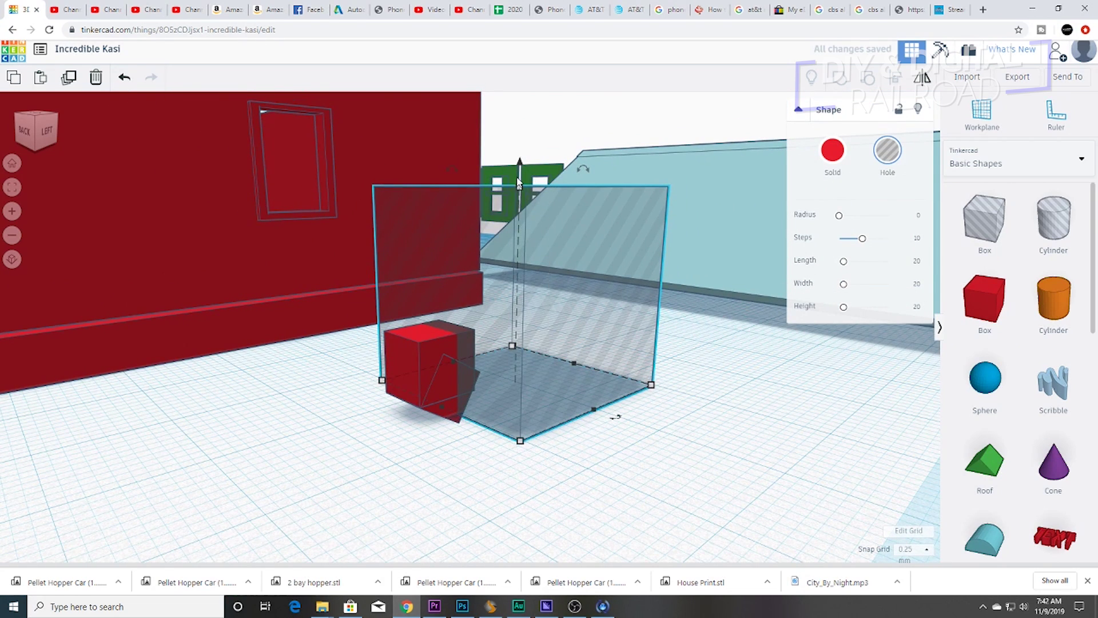
left_click_drag(519, 163, 522, 180)
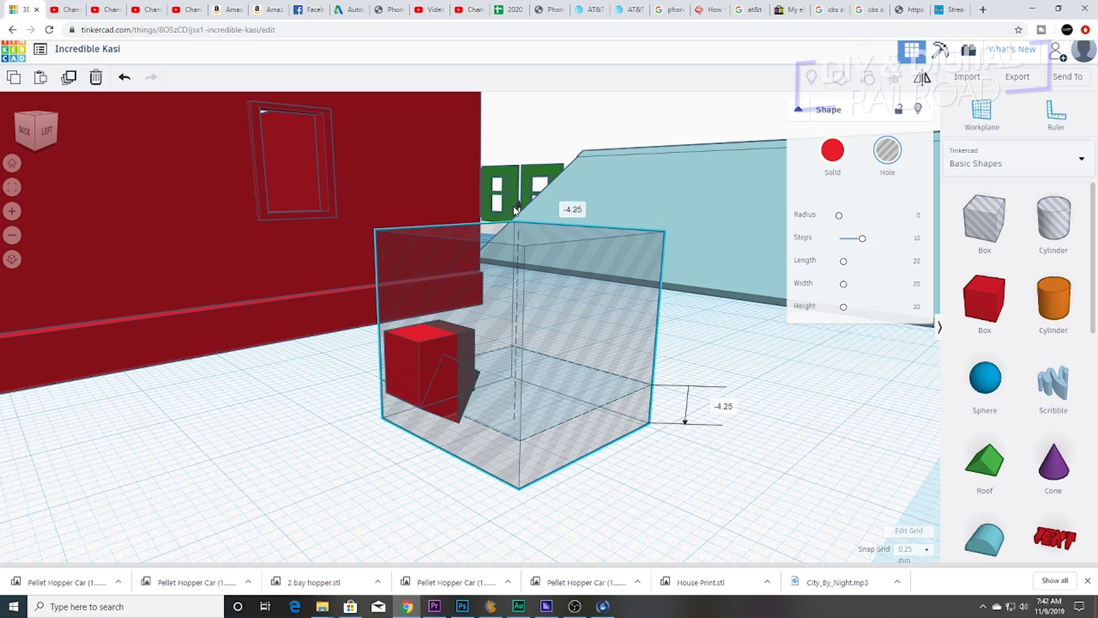
right_click_drag(337, 433, 329, 357)
scroll(329, 362, "up", 10)
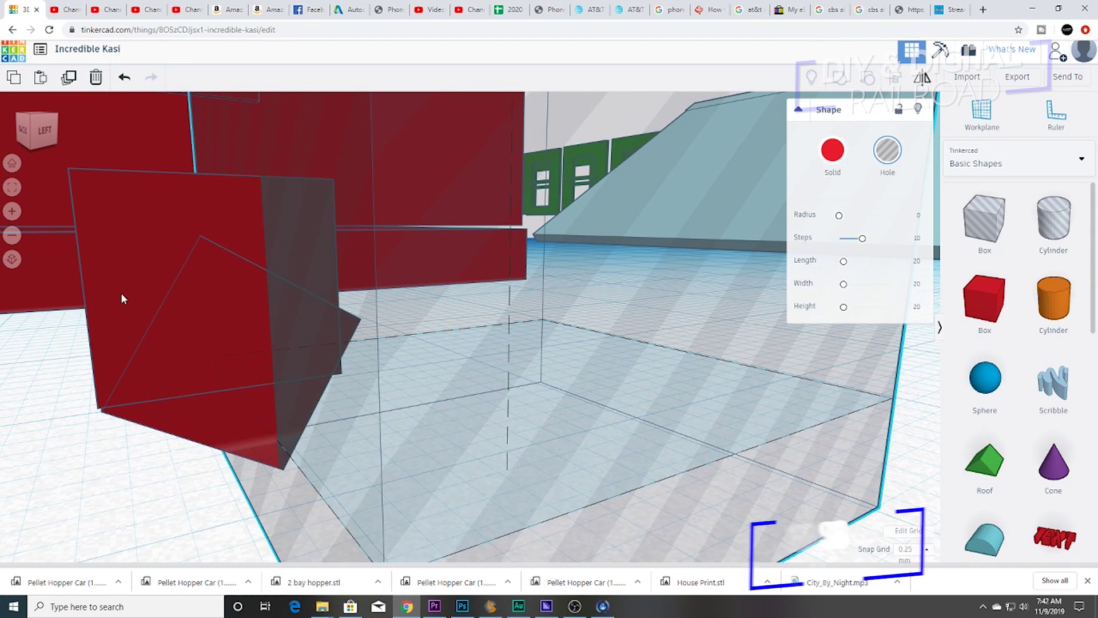
Step: Set the snap grid to 0.1 mm and lower the level cube by 0.15 mm onto the tilted cube
left_click(121, 293)
left_click(925, 549)
left_click(912, 449)
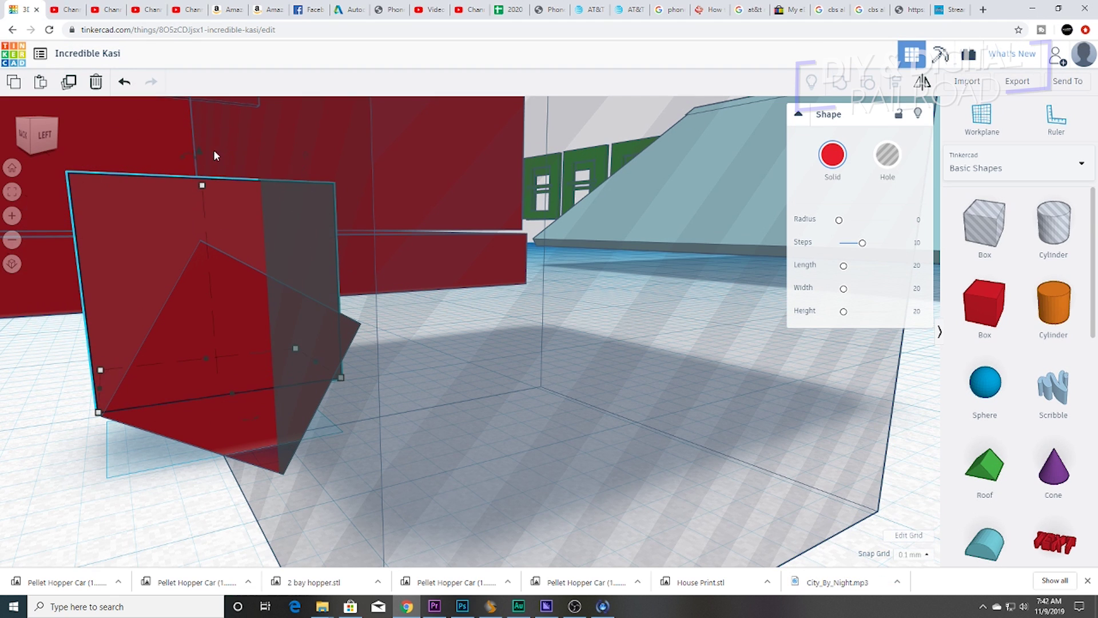
left_click_drag(198, 149, 198, 153)
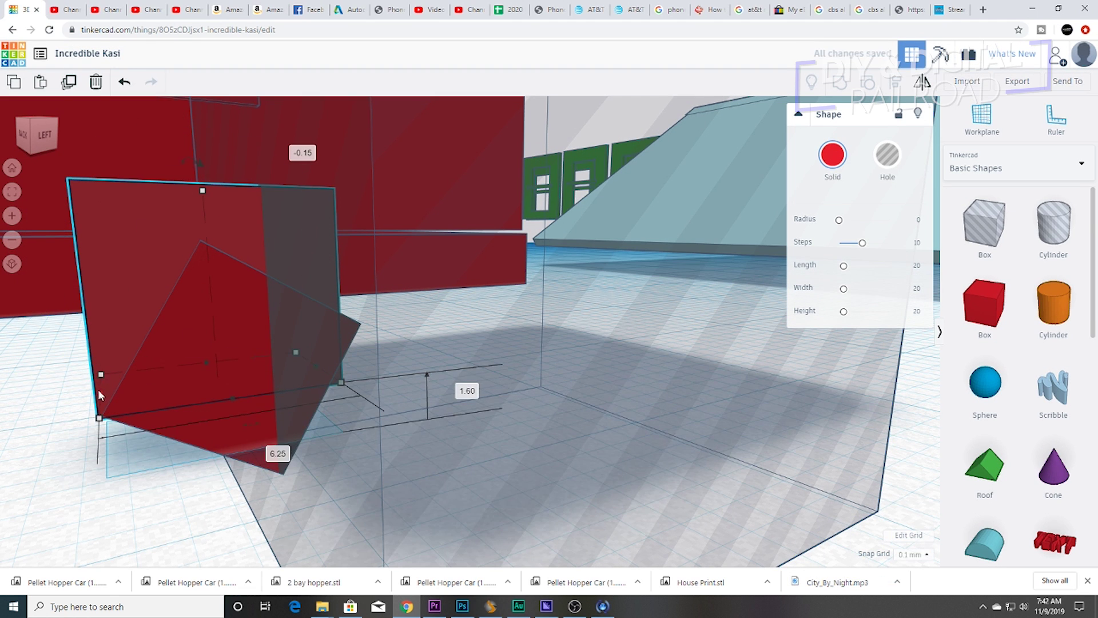
scroll(120, 436, "up", 3)
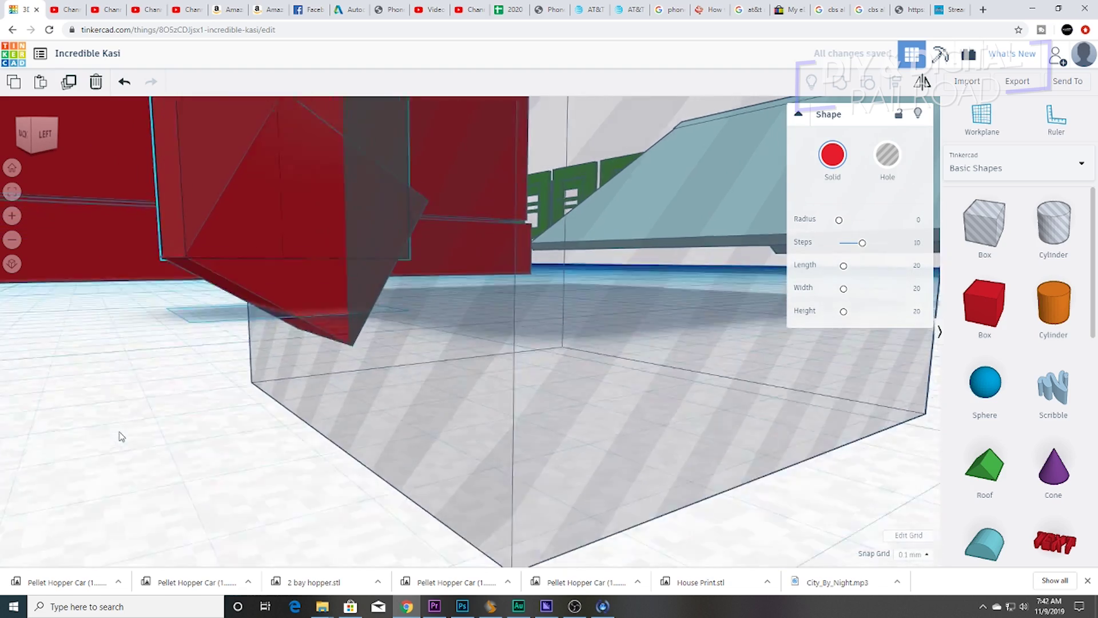
left_click(164, 400)
scroll(183, 379, "up", 4)
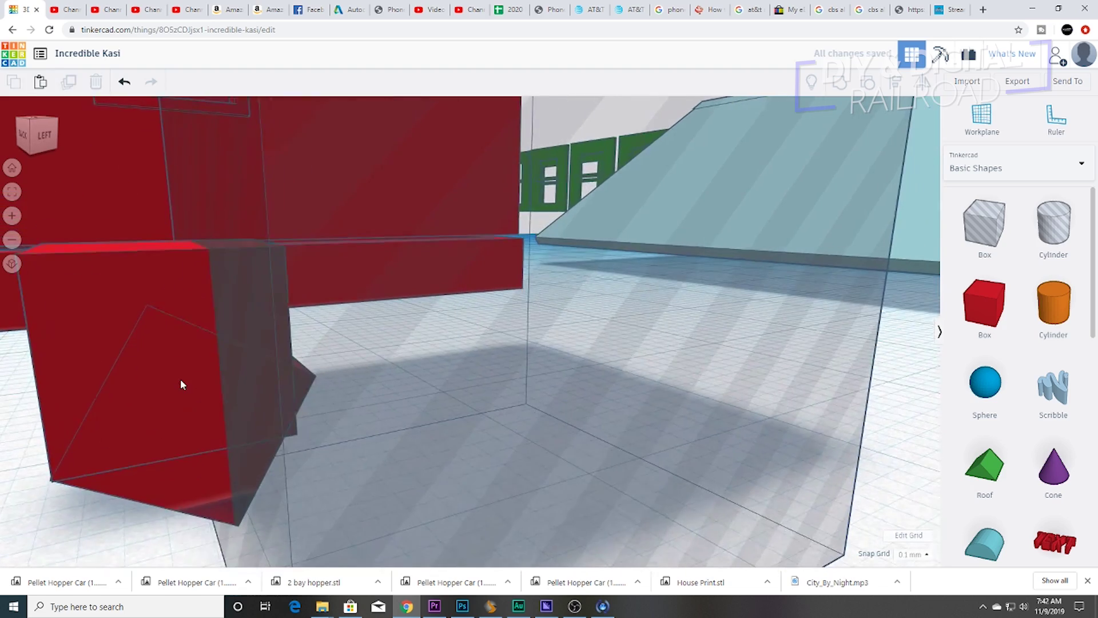
scroll(182, 382, "down", 5)
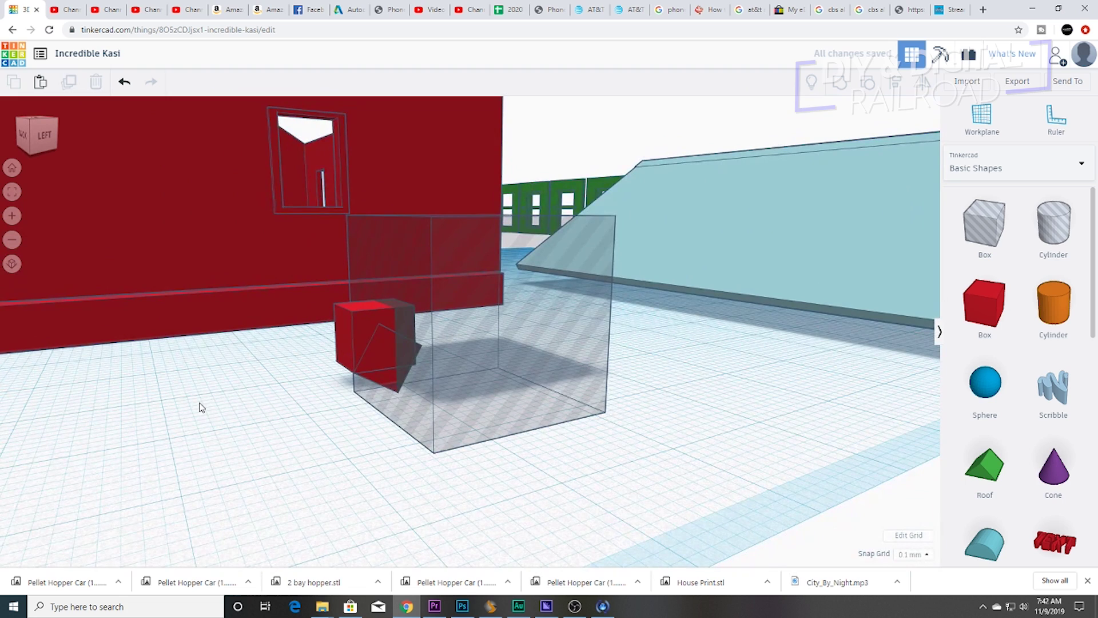
Step: Select both cubes and the hole box and group them to cut off the protruding side
right_click_drag(247, 399, 578, 322)
left_click_drag(528, 346, 760, 560)
scroll(743, 532, "up", 1)
right_click_drag(744, 531, 711, 522)
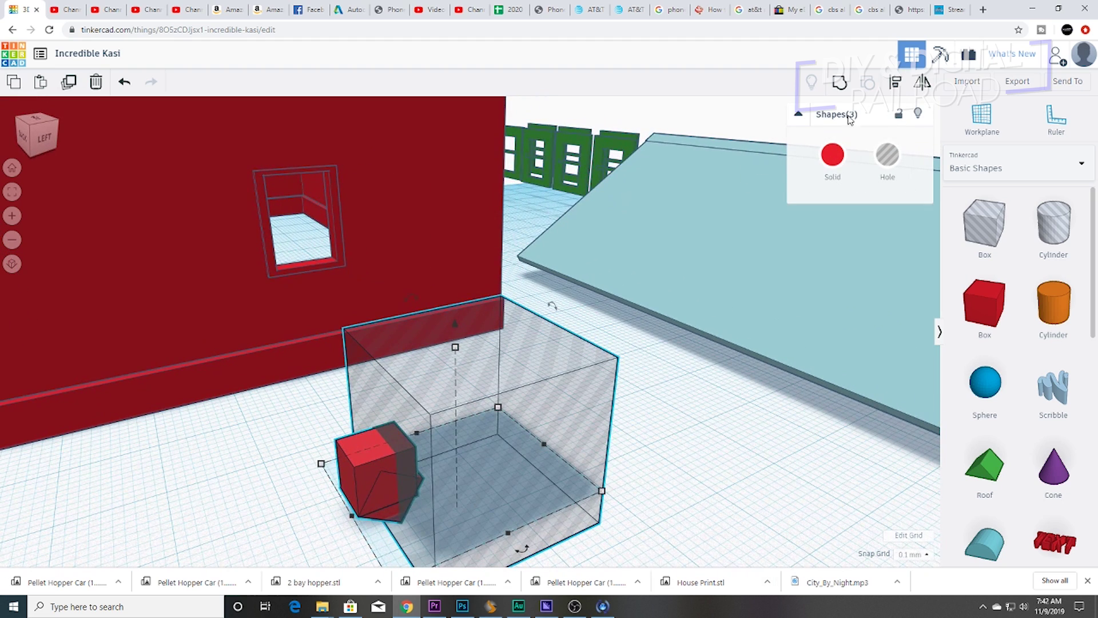
left_click(839, 83)
right_click_drag(527, 416, 495, 414)
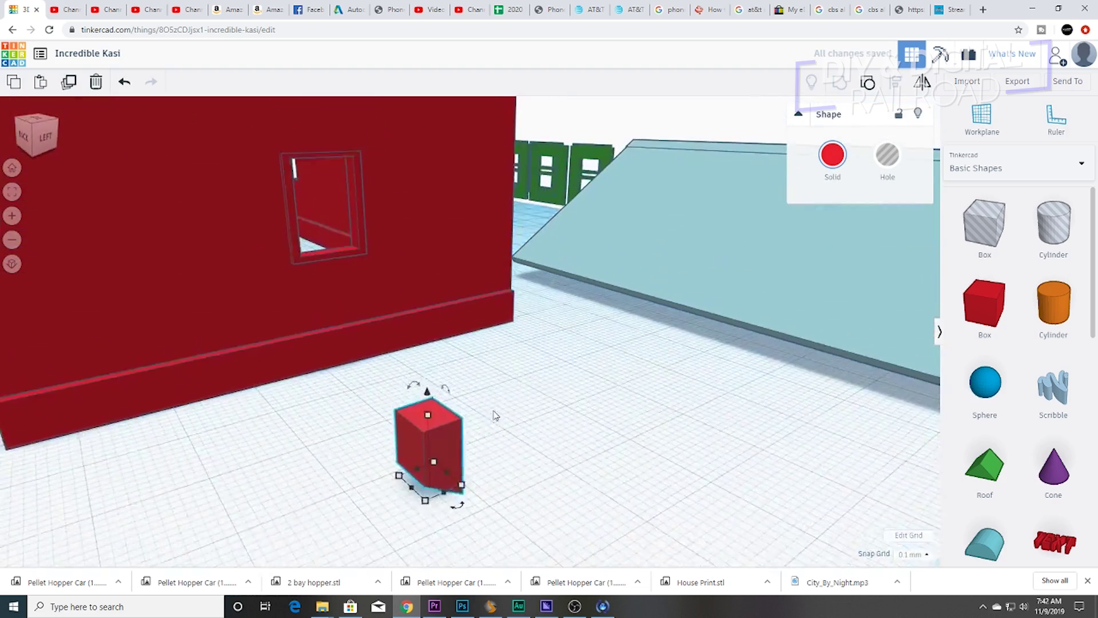
Step: Move the grouped block about 11.75 mm and 7.05 mm across the workplane and narrow its base to about 4.18 mm
left_click_drag(450, 445, 592, 444)
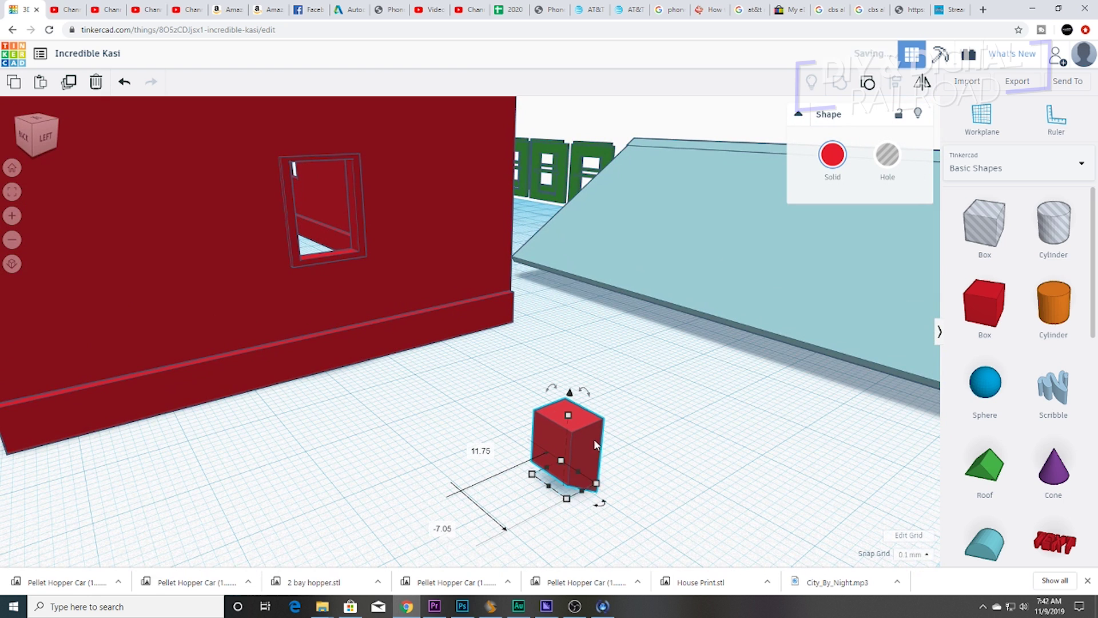
mouse_move(606, 483)
left_mouse_down()
mouse_move(576, 490)
mouse_move(595, 485)
left_mouse_up()
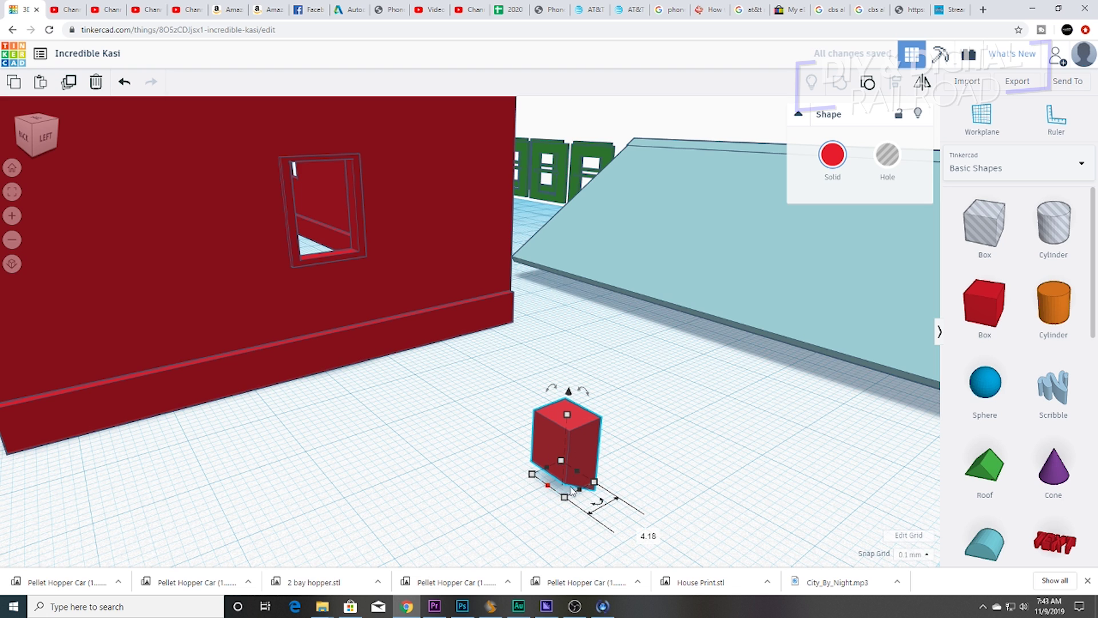
right_click_drag(570, 424, 595, 435)
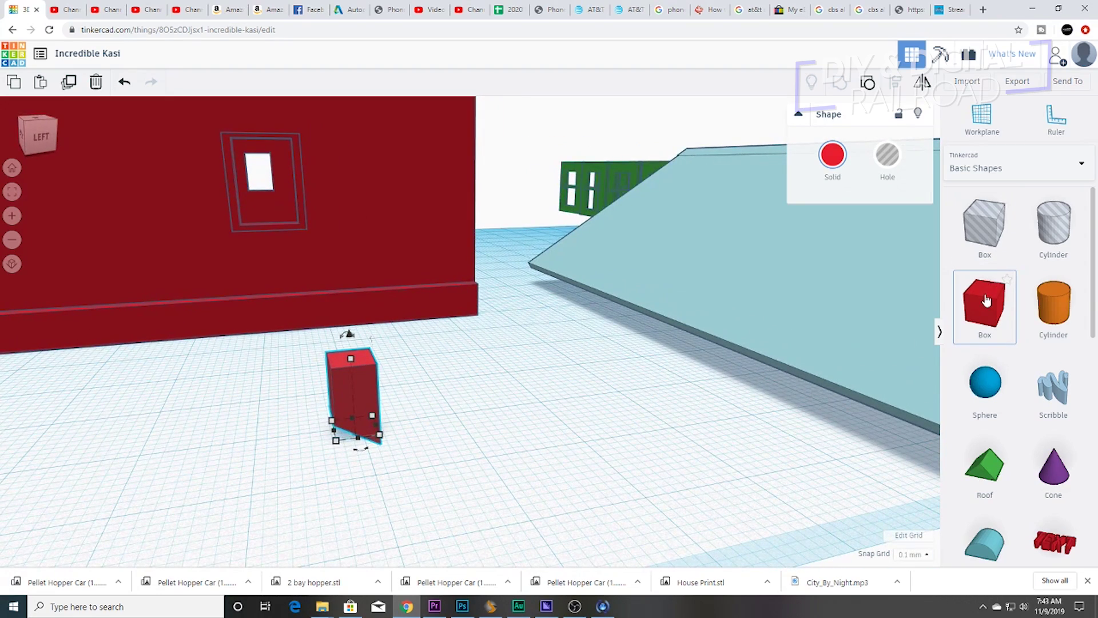
Step: Add a solid box beside the small block and set its base to 5 by 5 mm
left_click_drag(986, 301, 548, 467)
scroll(493, 519, "down", 3)
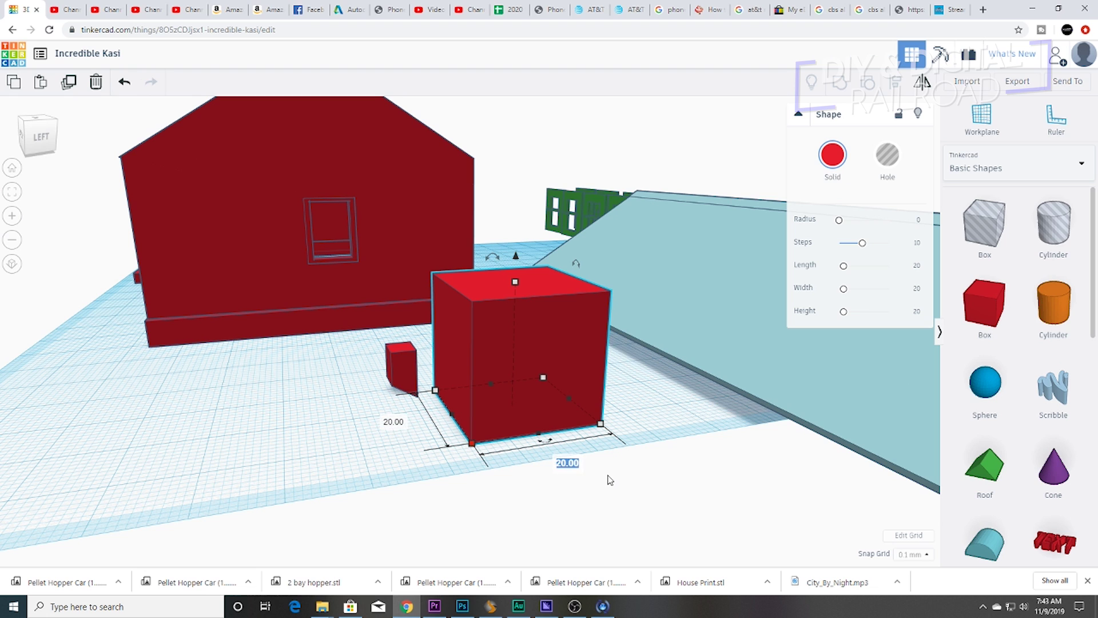
key("Return")
left_click(466, 397)
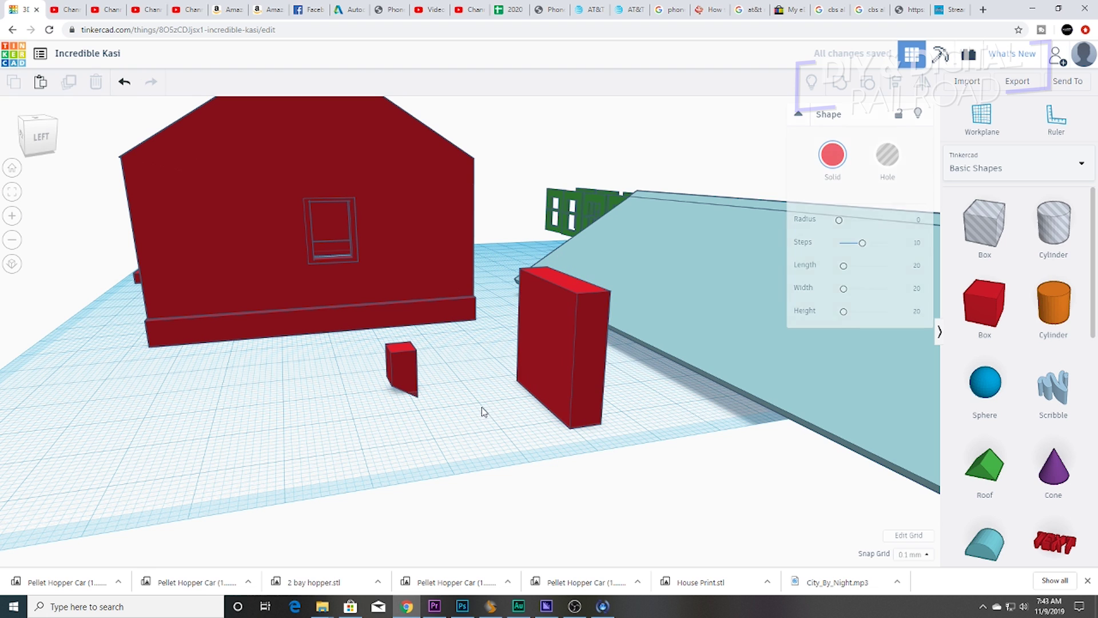
left_click(556, 395)
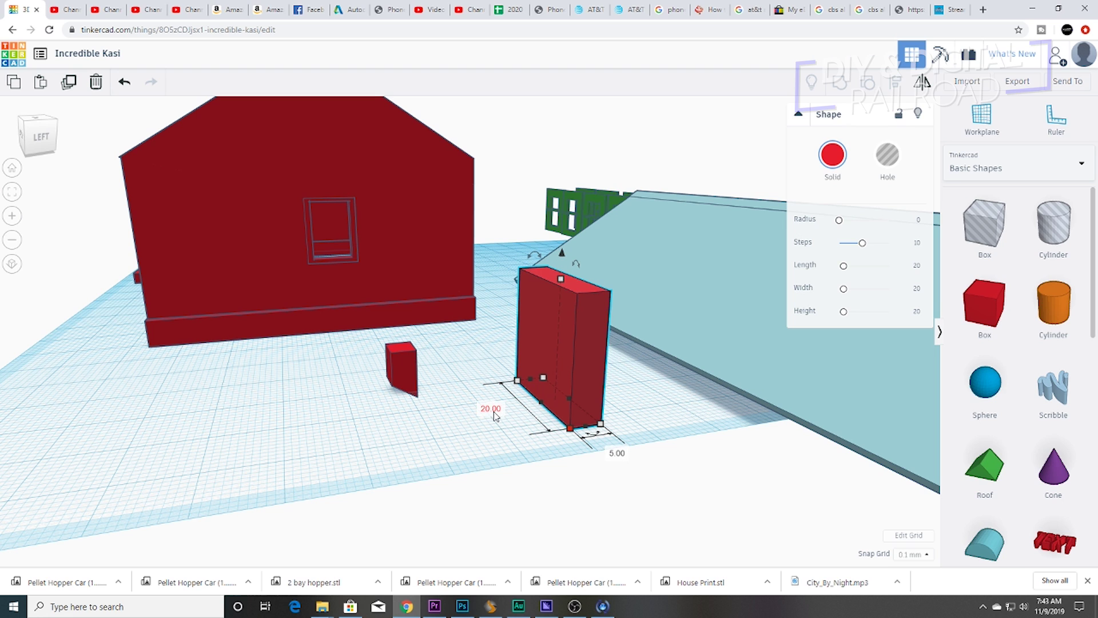
left_click(493, 409)
type("5")
key("Return")
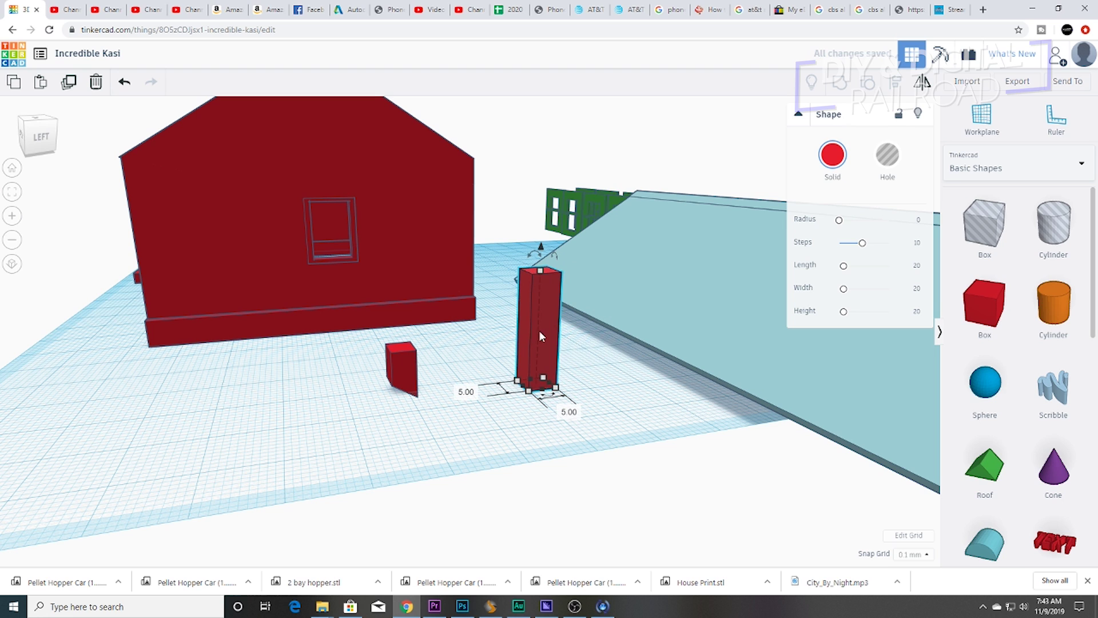
Step: Flatten the 5 mm box into a thin slab and position it on top of the small block as a cap
left_click_drag(541, 274, 550, 386)
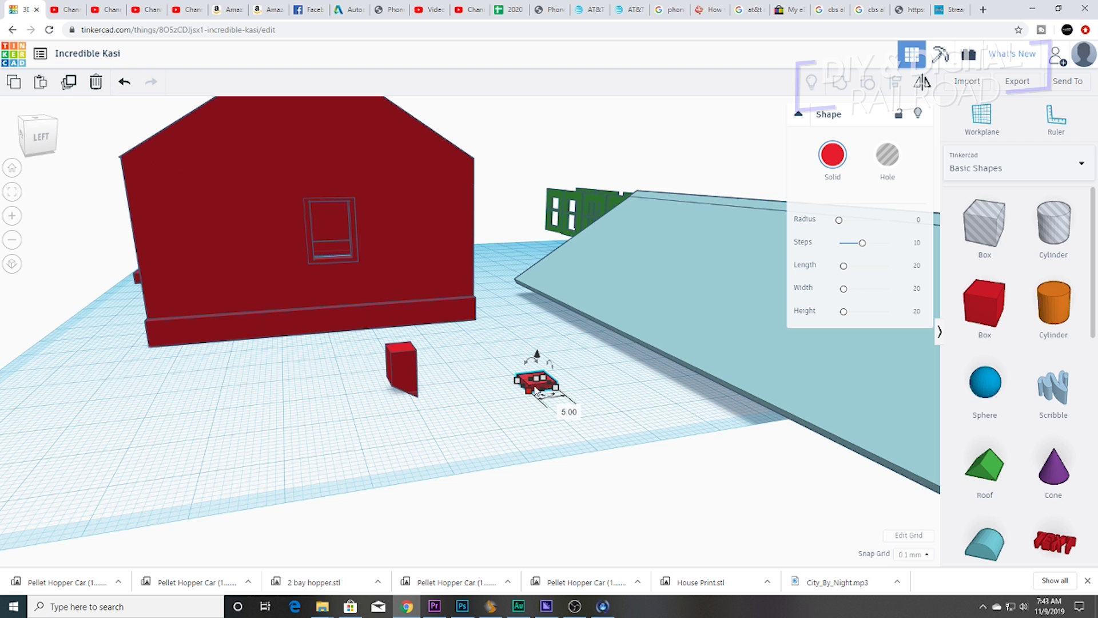
left_click_drag(537, 391, 407, 391)
left_click_drag(409, 355, 411, 324)
right_click_drag(412, 329, 461, 348)
scroll(461, 354, "up", 3)
left_click_drag(576, 442, 564, 438)
right_click_drag(564, 438, 258, 366)
scroll(470, 397, "down", 5)
Step: Move the block and its cap about 17.3 mm and 6.3 mm, group them and choose brown as the solid colour
left_click_drag(258, 366, 338, 408)
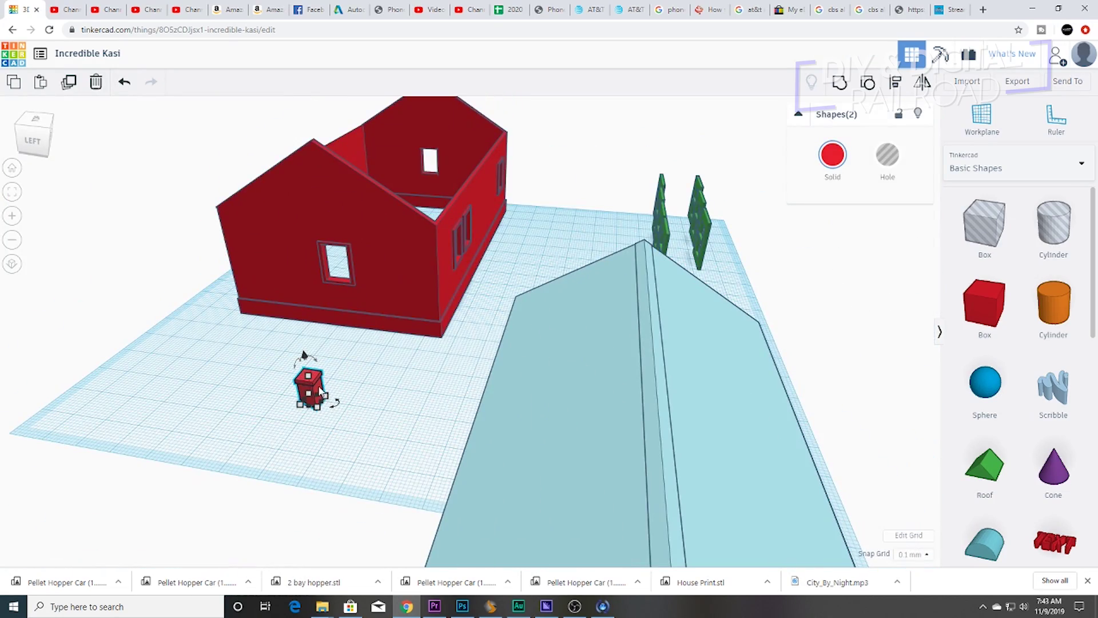
left_click_drag(329, 390, 388, 385)
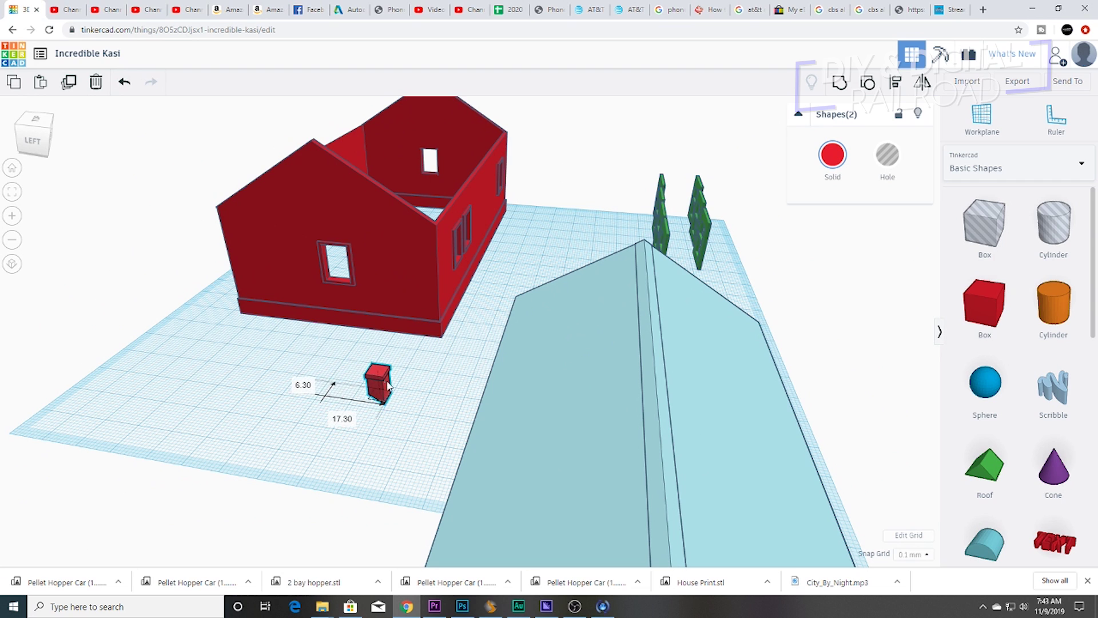
left_click(843, 87)
left_click(833, 182)
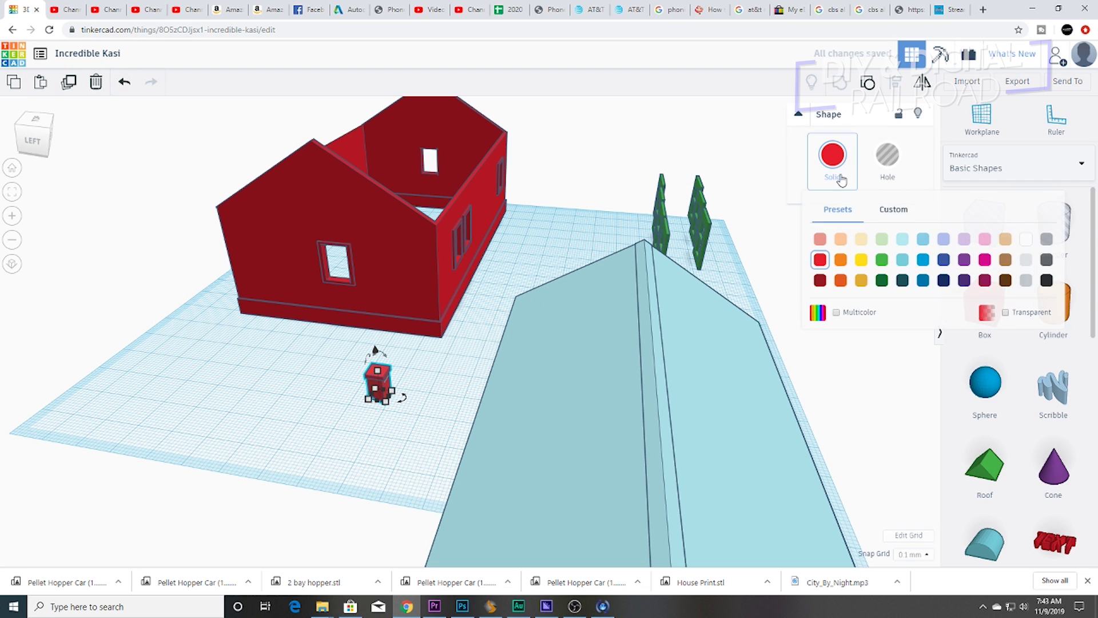
left_click(1005, 260)
Step: Export only the 10 selected shapes, covering the house, roof, window inserts and small block, as an STL file
right_click_drag(534, 410, 402, 332)
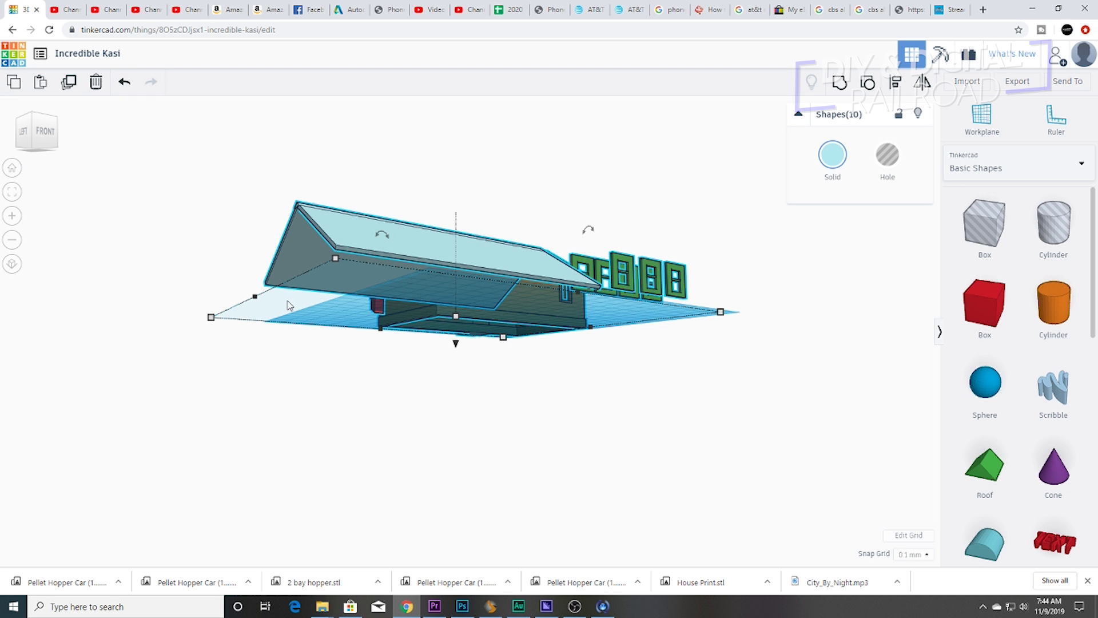
right_click_drag(493, 338, 542, 384)
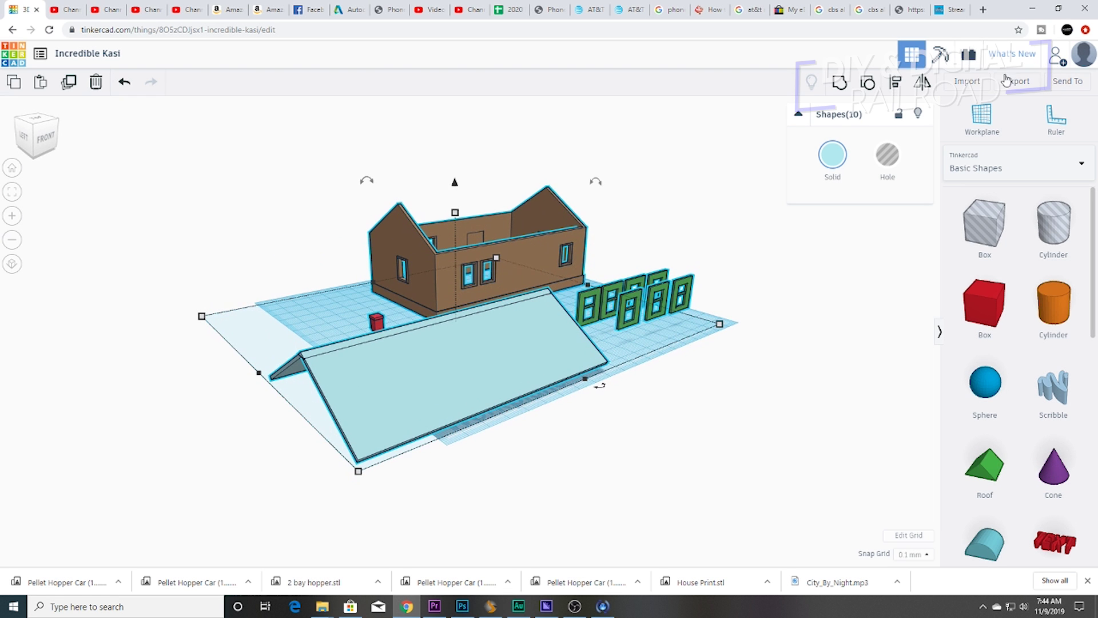
left_click(1020, 83)
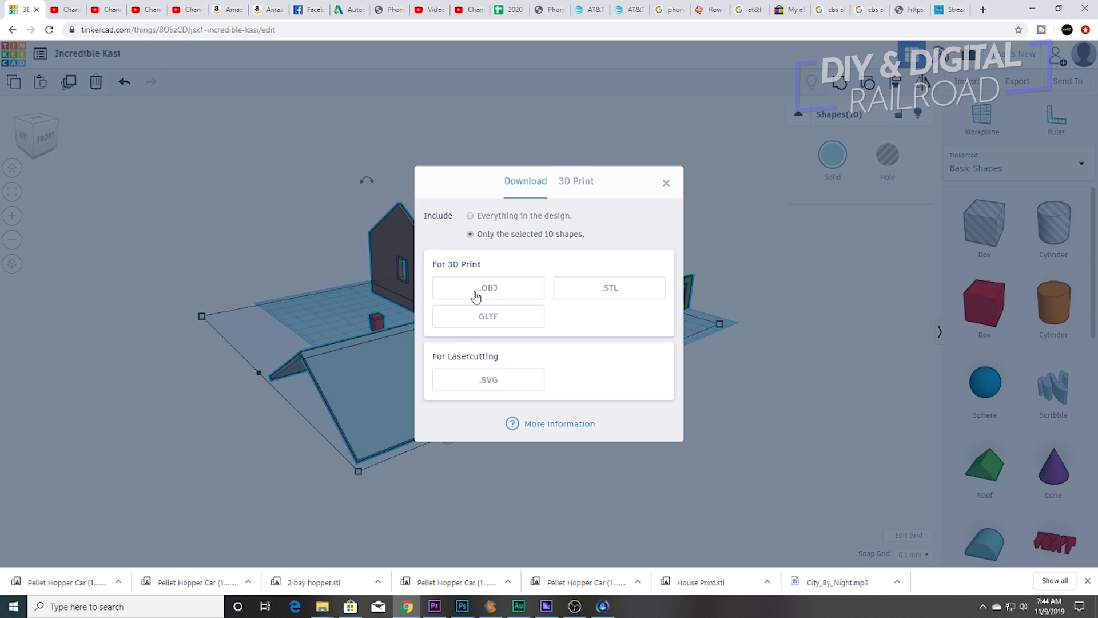
left_click(575, 288)
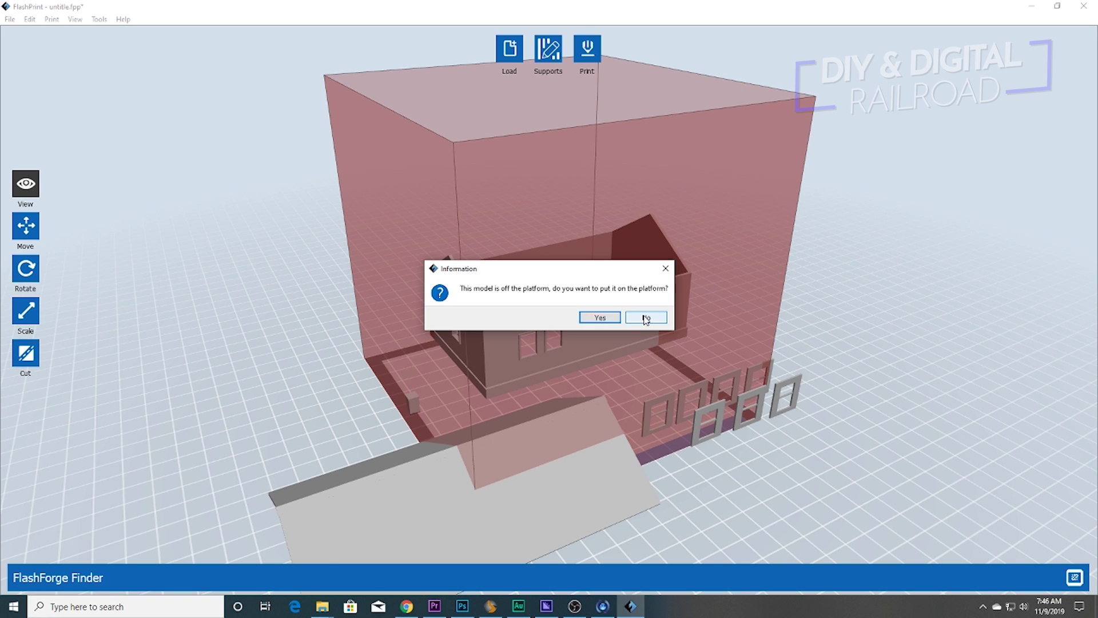
Step: In FlashPrint, decline putting the loaded house model on the platform and inspect how it sits in the build volume
left_click(645, 318)
left_click_drag(645, 320, 549, 367)
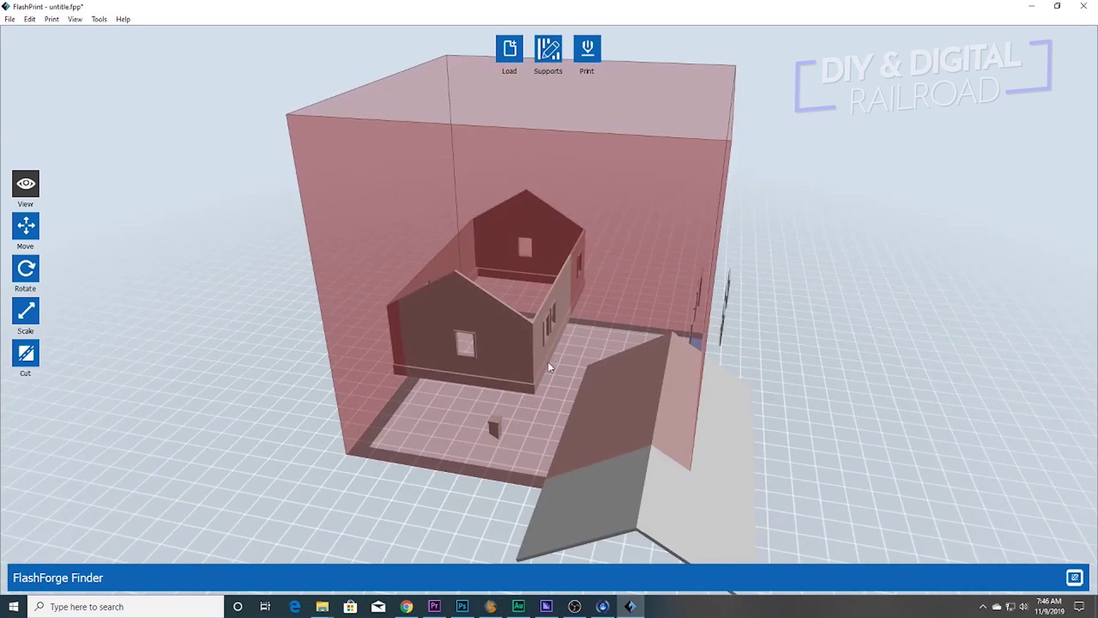
scroll(683, 398, "down", 3)
left_click_drag(684, 399, 718, 387)
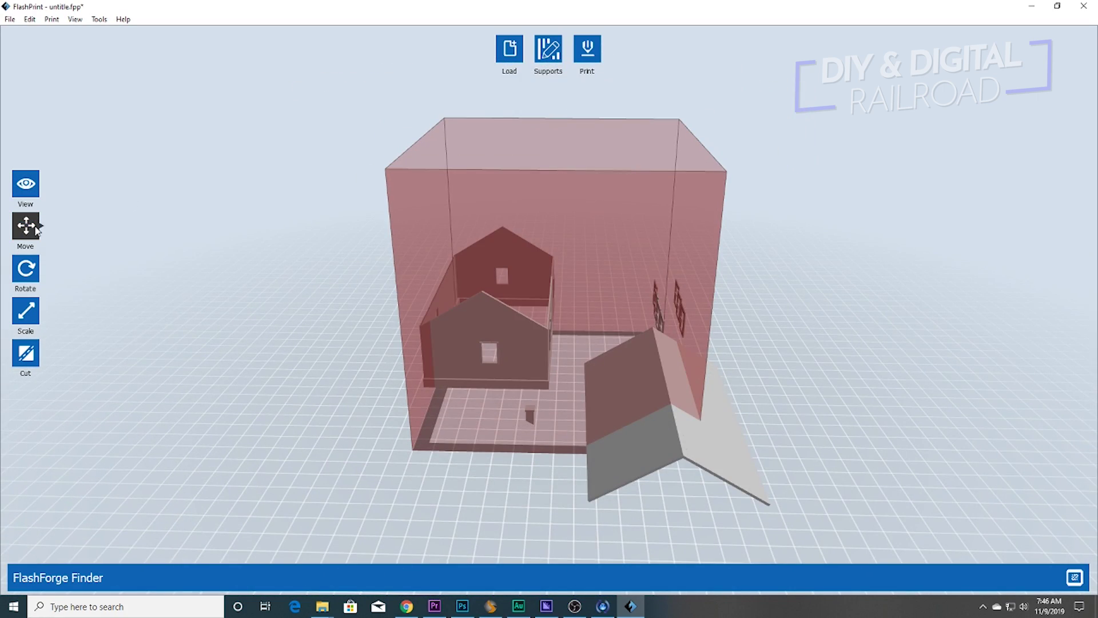
Step: Cut the loaded model with a freehand plane drawn between the house and the roof
left_click(25, 269)
left_click(484, 334)
left_click(26, 353)
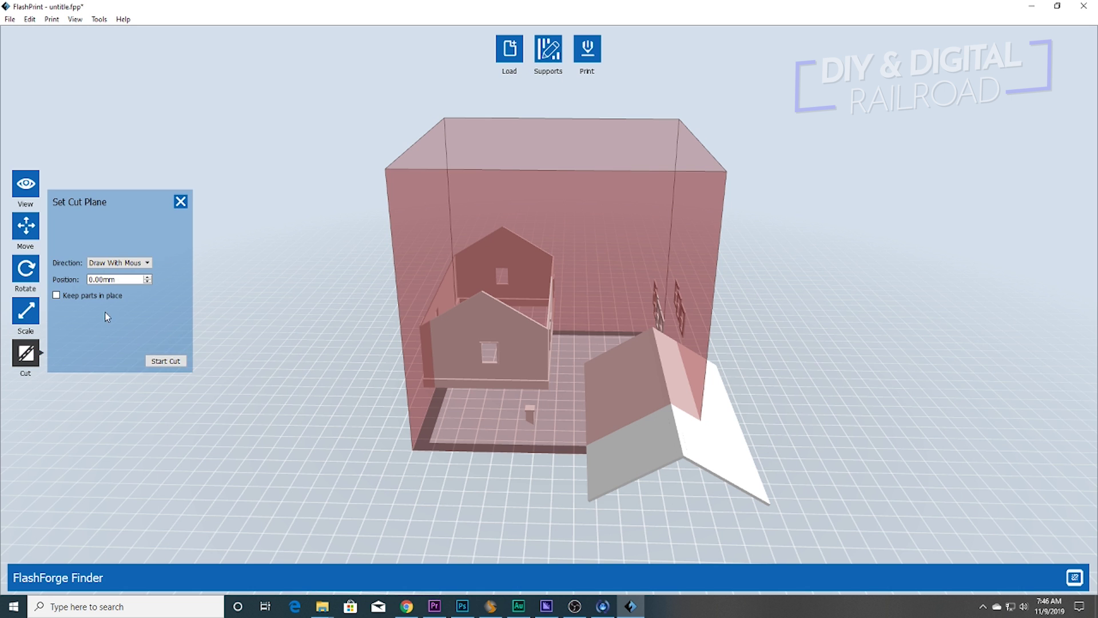
left_click(572, 340)
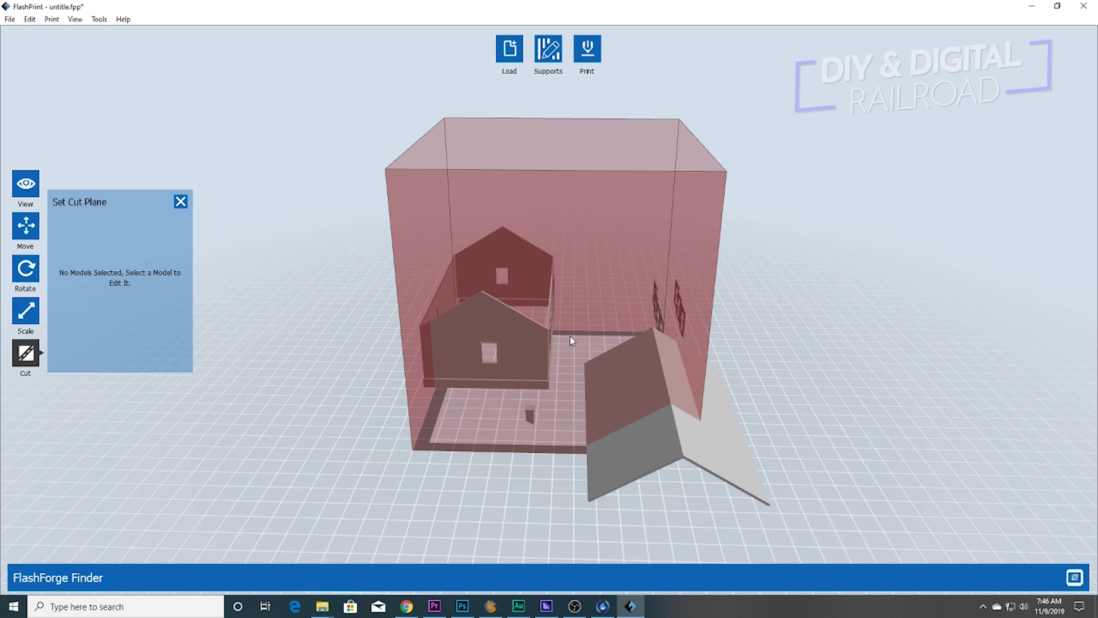
left_click(432, 346)
left_click_drag(572, 409, 572, 410)
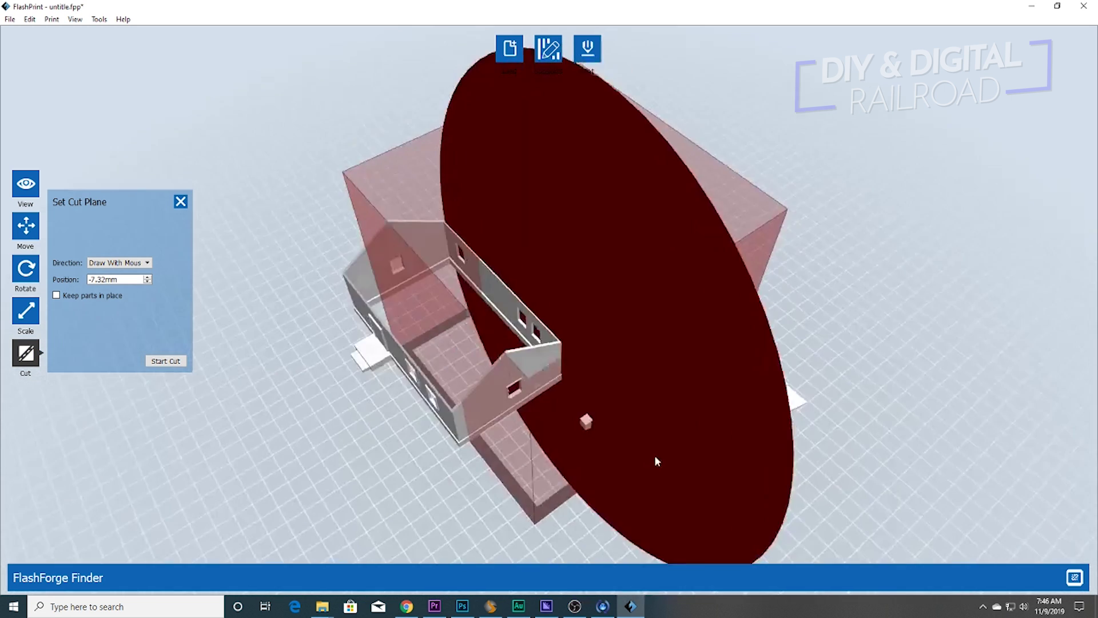
left_click(153, 362)
Step: Split the remaining joined parts with further freehand cut planes, including one between the house and the small block
left_click(448, 357)
left_click_drag(414, 344, 522, 376)
mouse_move(292, 339)
right_mouse_down()
mouse_move(215, 347)
mouse_move(269, 336)
right_mouse_up()
left_click(180, 201)
left_click(28, 353)
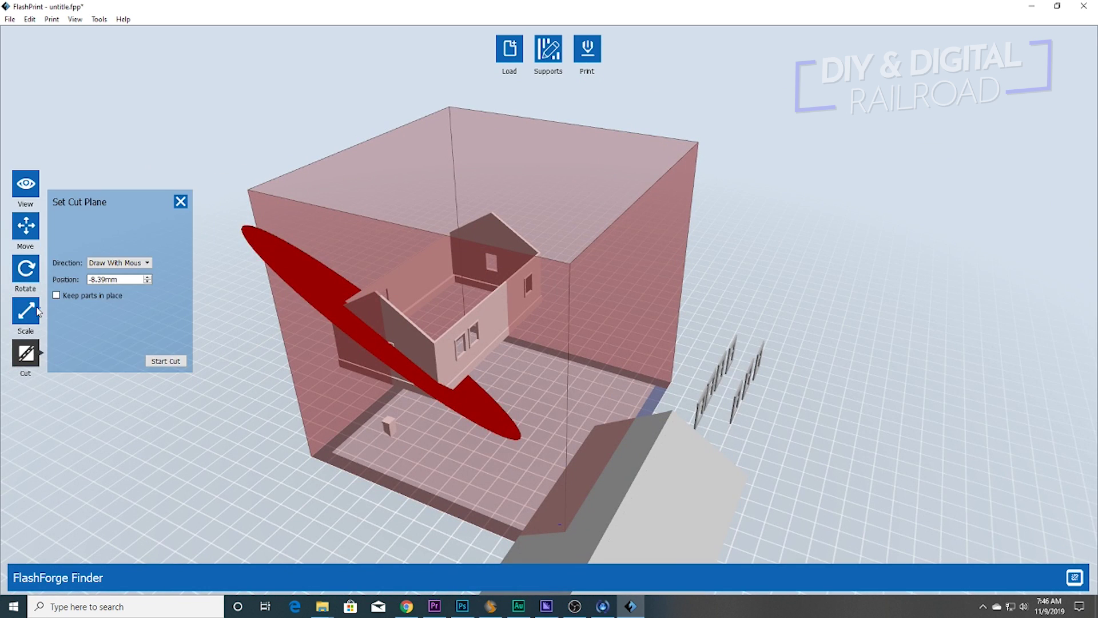
left_click(164, 361)
left_click_drag(354, 443, 355, 445)
mouse_move(355, 445)
right_mouse_down()
mouse_move(380, 470)
mouse_move(367, 447)
right_mouse_up()
left_click(168, 361)
right_click_drag(423, 415, 370, 436)
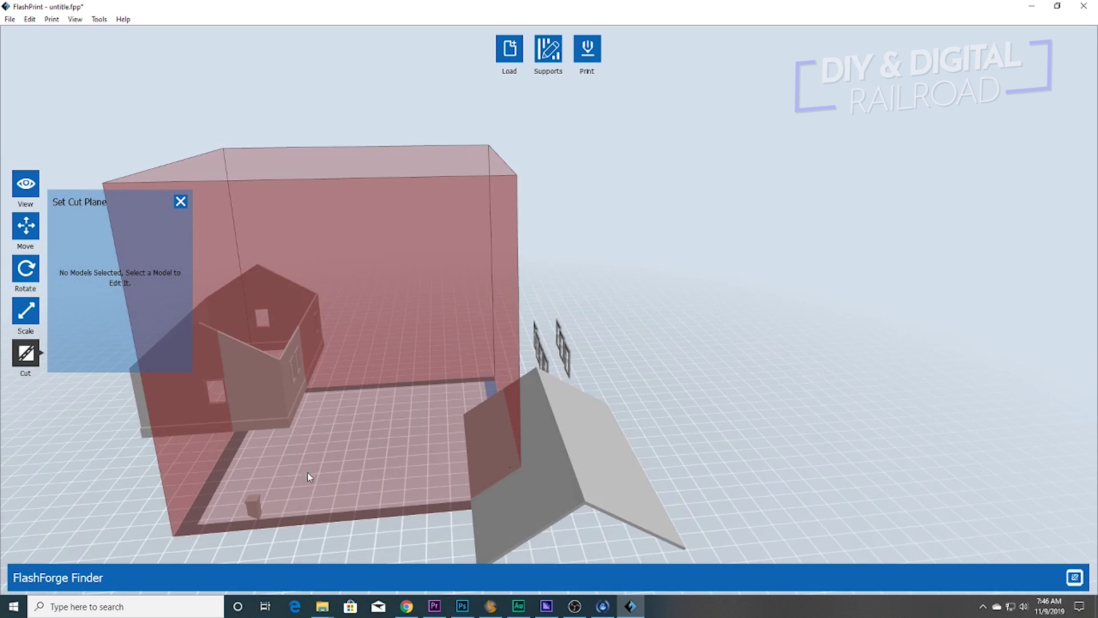
Step: Arrange the house inside the build volume and move the small block and the roof outside the platform
left_click(256, 506)
left_click(25, 225)
right_click_drag(242, 351, 398, 504)
left_click_drag(399, 503, 670, 327)
left_click_drag(588, 386, 623, 368)
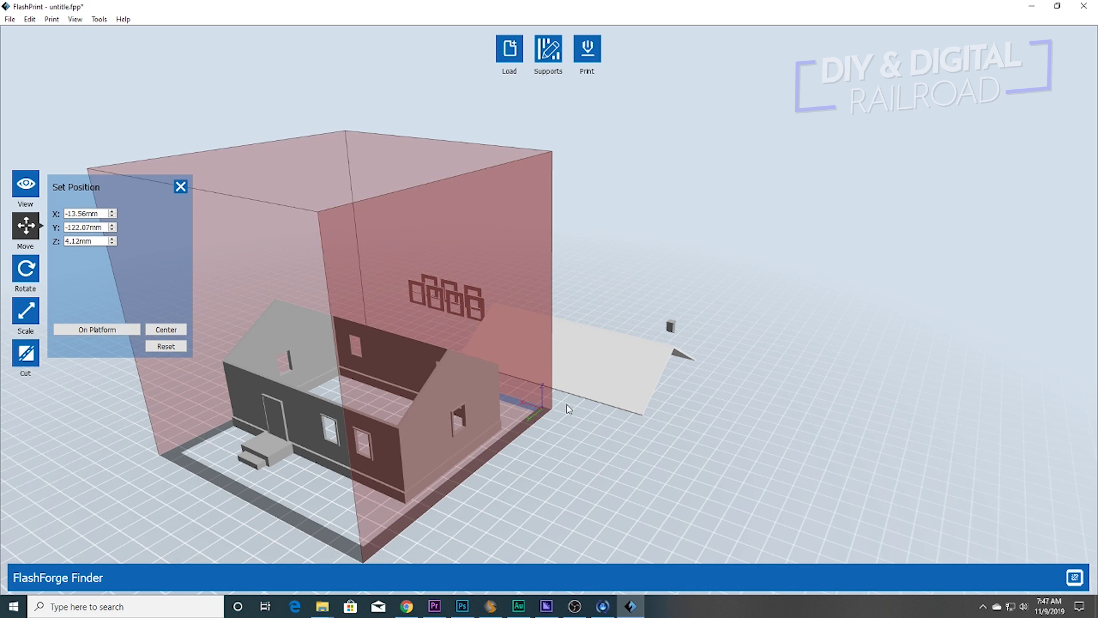
Step: Select the house and bring up its dimensions for scaling
left_click(278, 347)
right_click_drag(229, 412, 377, 349)
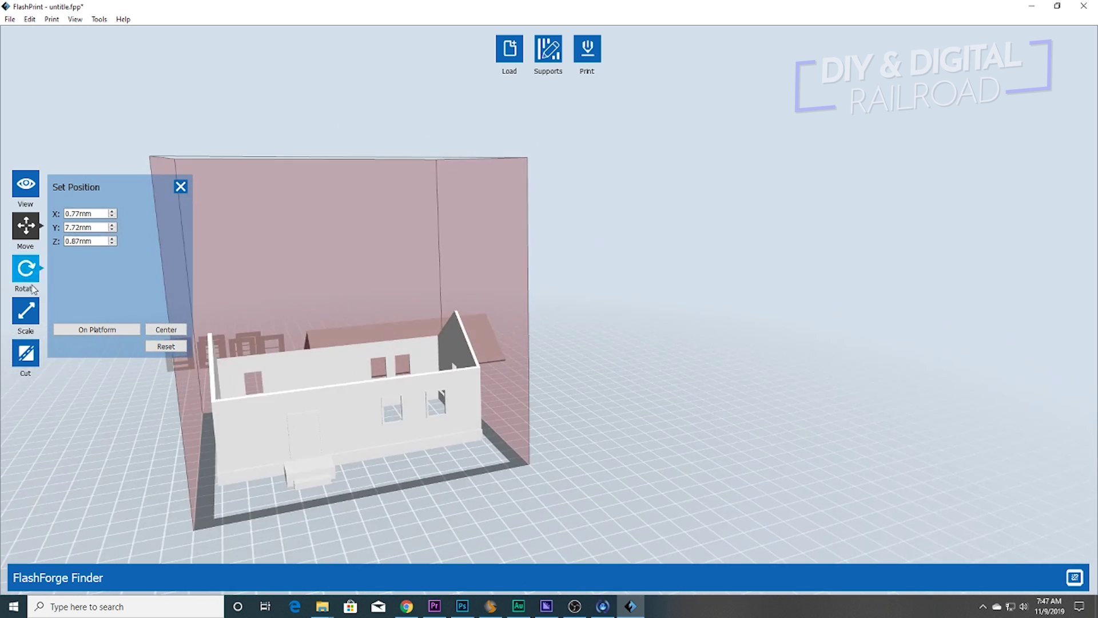
left_click(26, 311)
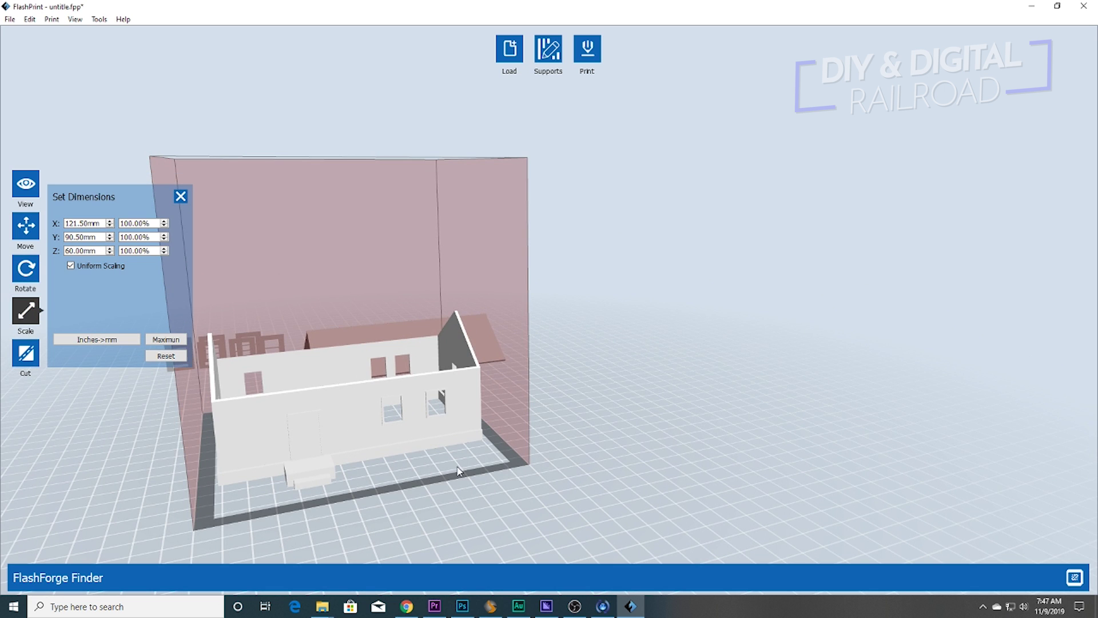
right_click_drag(499, 494, 480, 480)
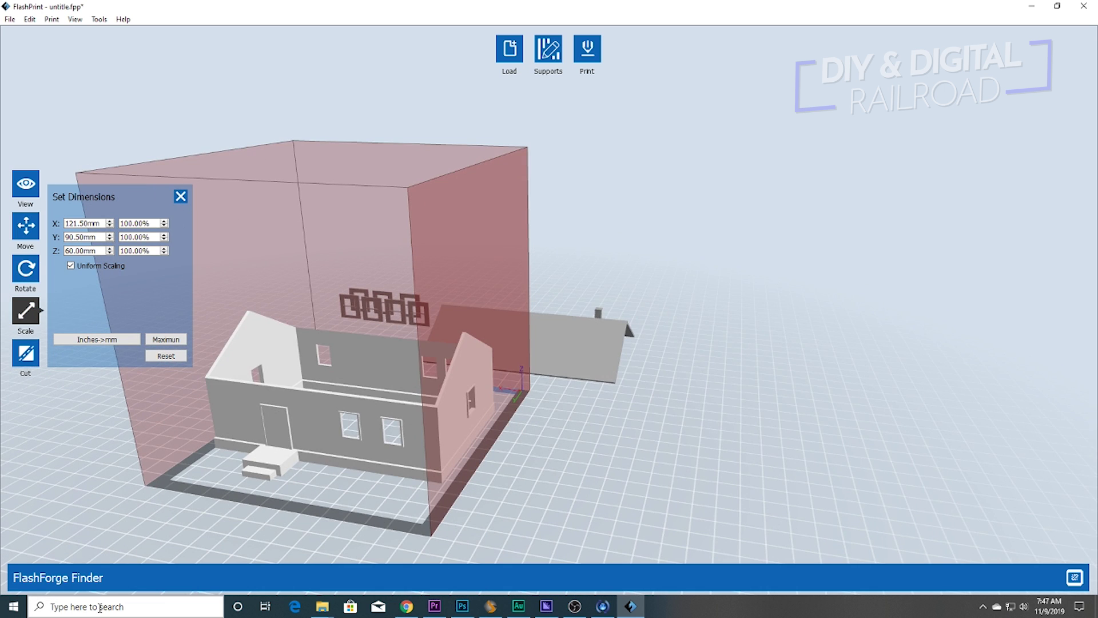
Step: Open the Windows Calculator beside the model and divide 1 by 160 to get the scale factor
left_click(100, 607)
type("calcul")
key("Return")
left_click_drag(140, 41, 840, 98)
left_click(777, 341)
left_click(908, 246)
left_click(780, 338)
left_click(863, 317)
left_click(833, 369)
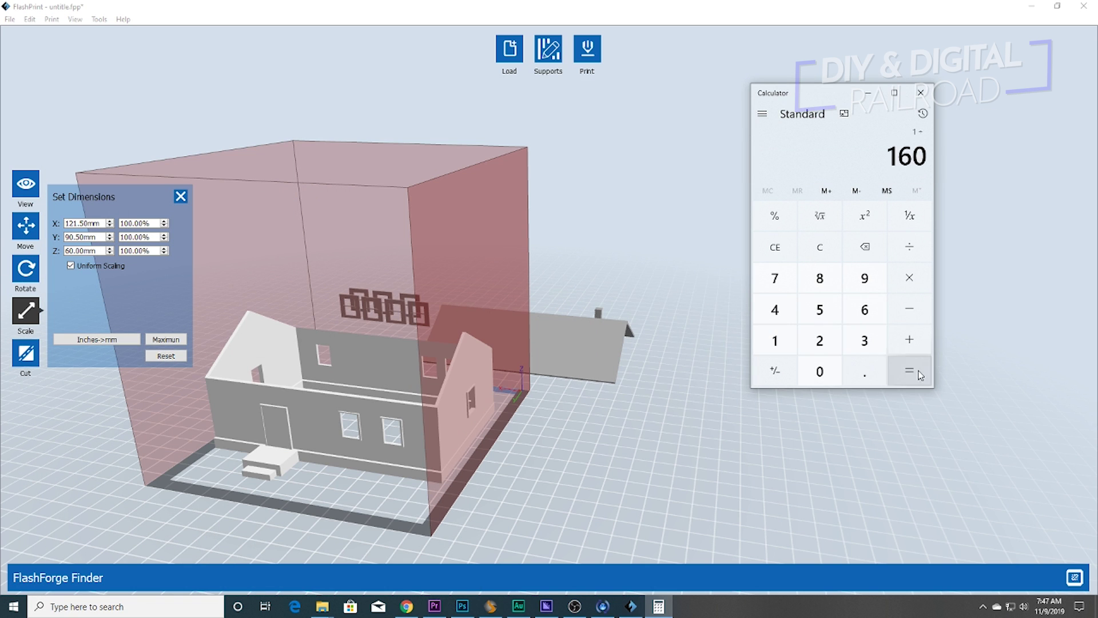
left_click(929, 371)
Step: Multiply the calculated scale factor by 30 and by 12 to get the house length in inches
left_click(909, 278)
left_click(864, 340)
left_click(819, 371)
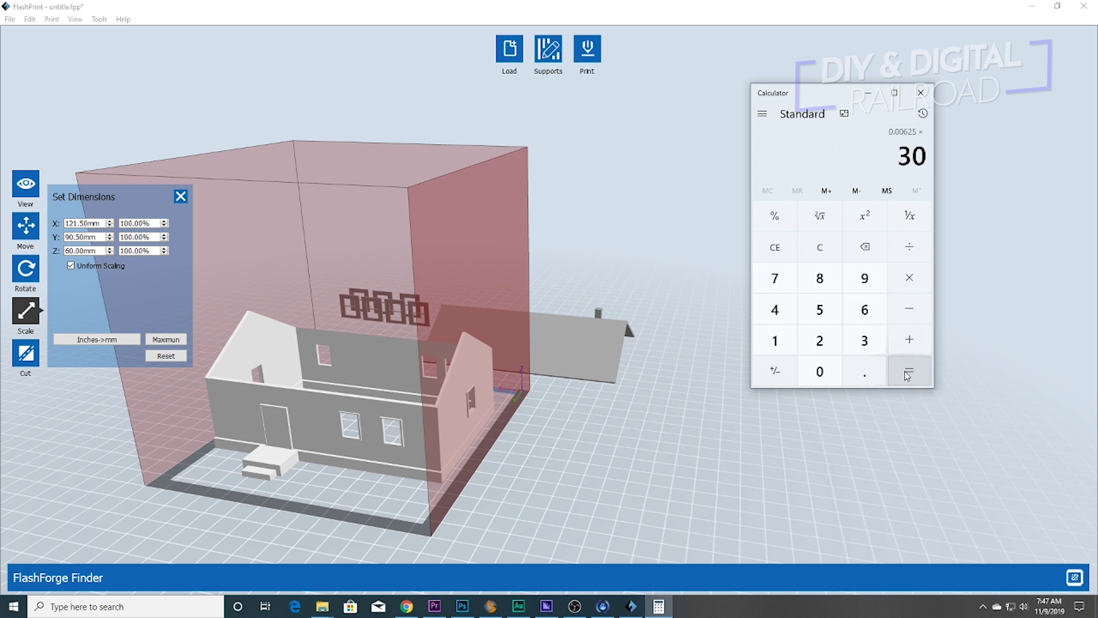
mouse_move(550, 543)
right_mouse_down()
mouse_move(563, 529)
mouse_move(553, 529)
right_mouse_up()
left_click(658, 606)
left_click(899, 272)
left_click(775, 341)
left_click(819, 341)
left_click(909, 370)
Step: In FlashPrint, scale the house uniformly to an X dimension of 57.15 mm and check its size on the platform
left_click(104, 222)
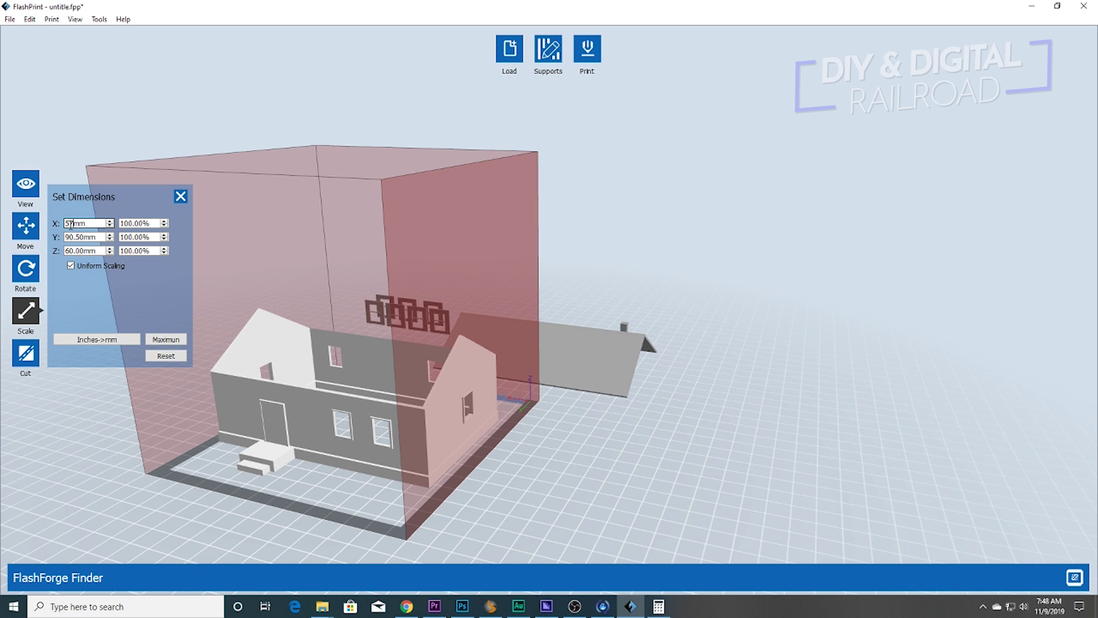
key("Return")
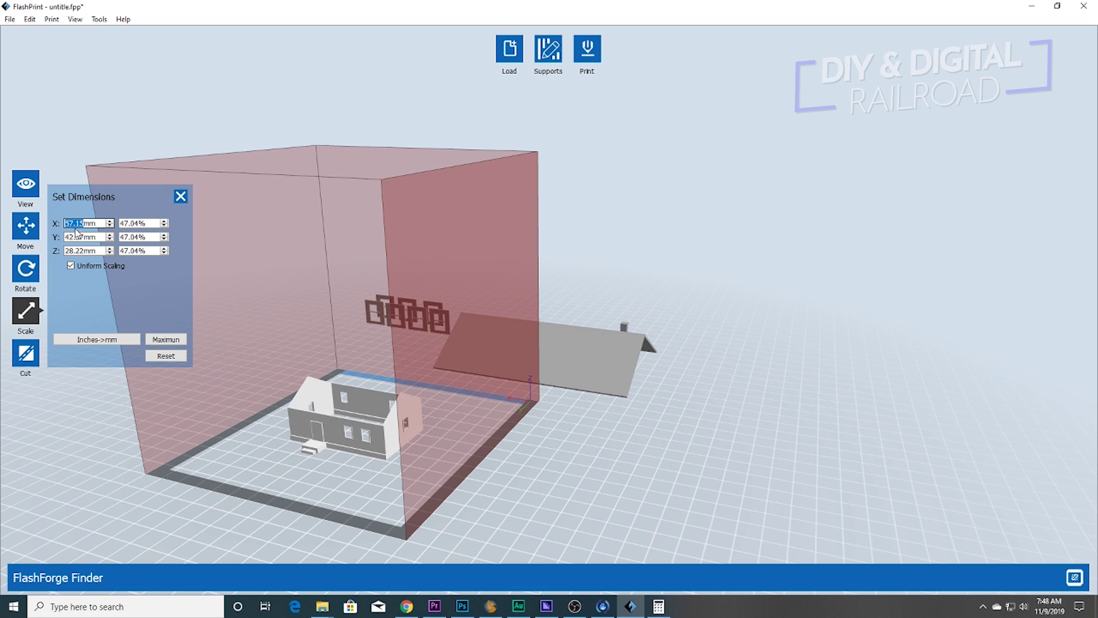
scroll(361, 438, "up", 10)
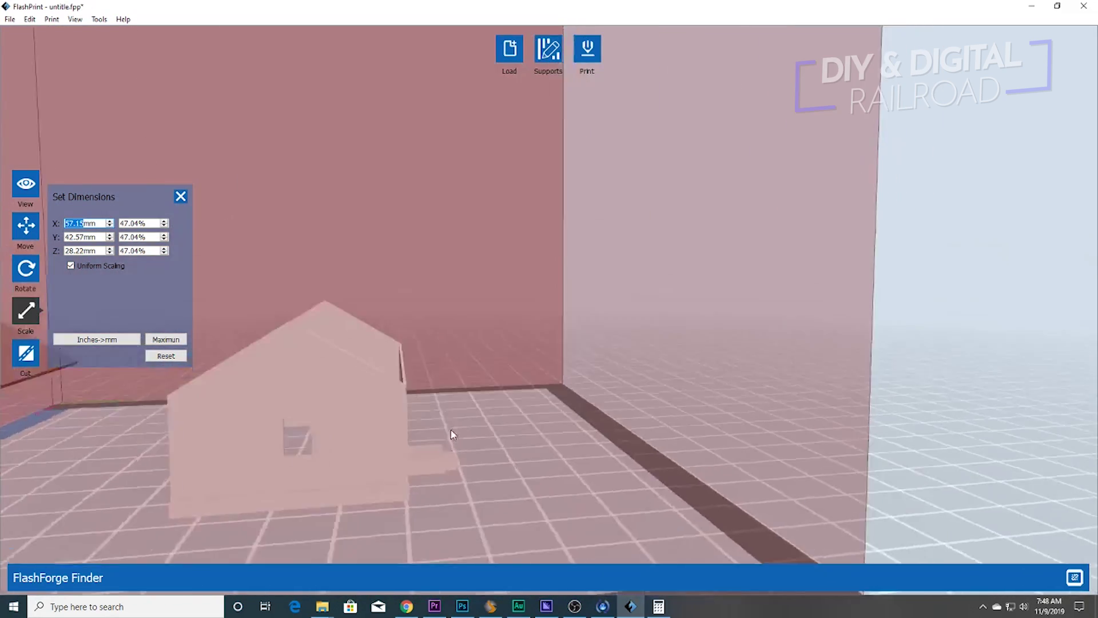
right_click_drag(451, 430, 364, 436)
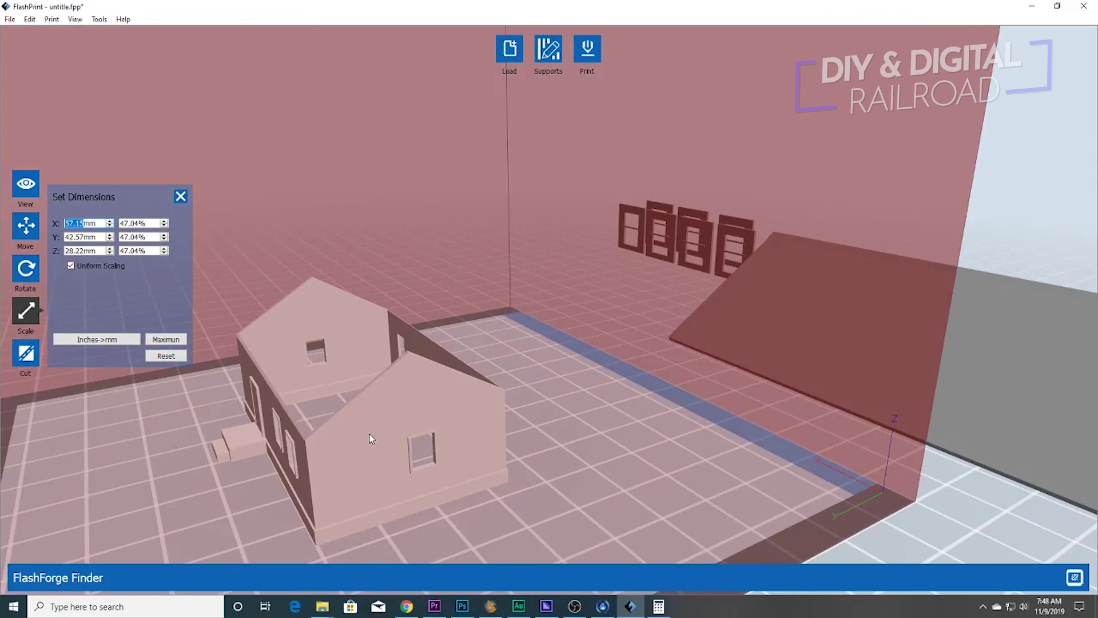
left_click(400, 394)
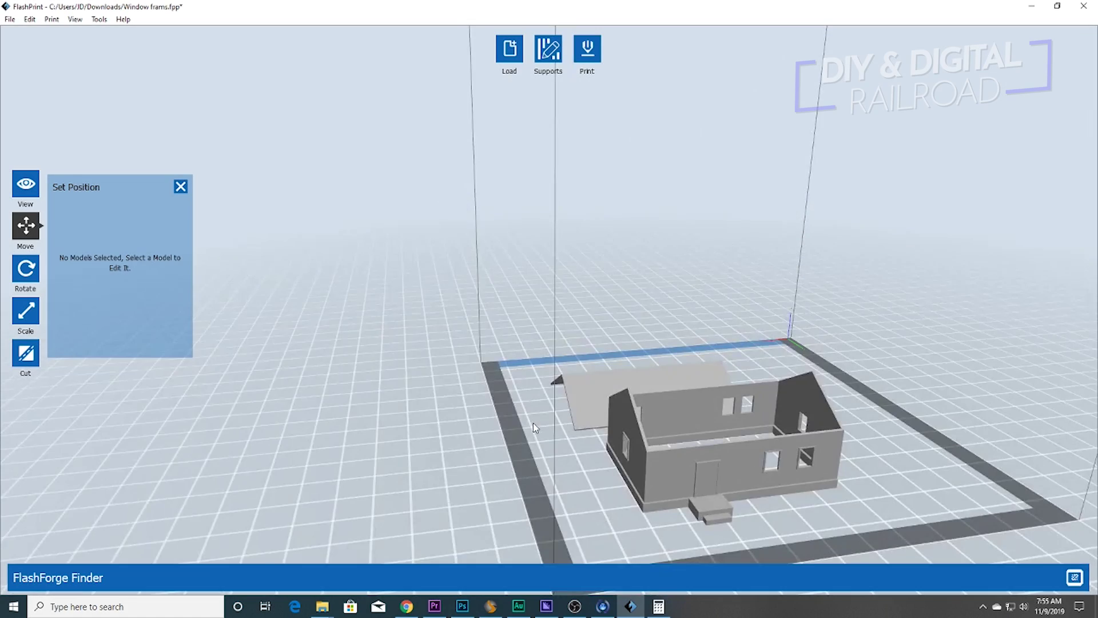
Step: Move the roof to about X -12 mm, Y -17 mm, clear of the house, and shift the house towards the platform's centre
right_click_drag(533, 423, 501, 423)
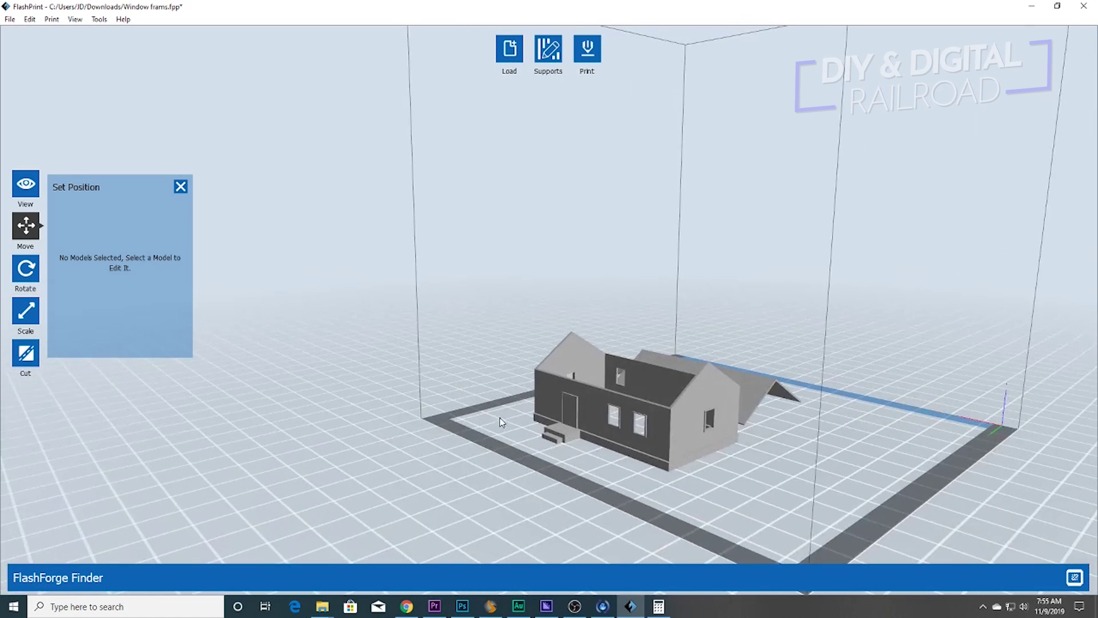
left_click(753, 391)
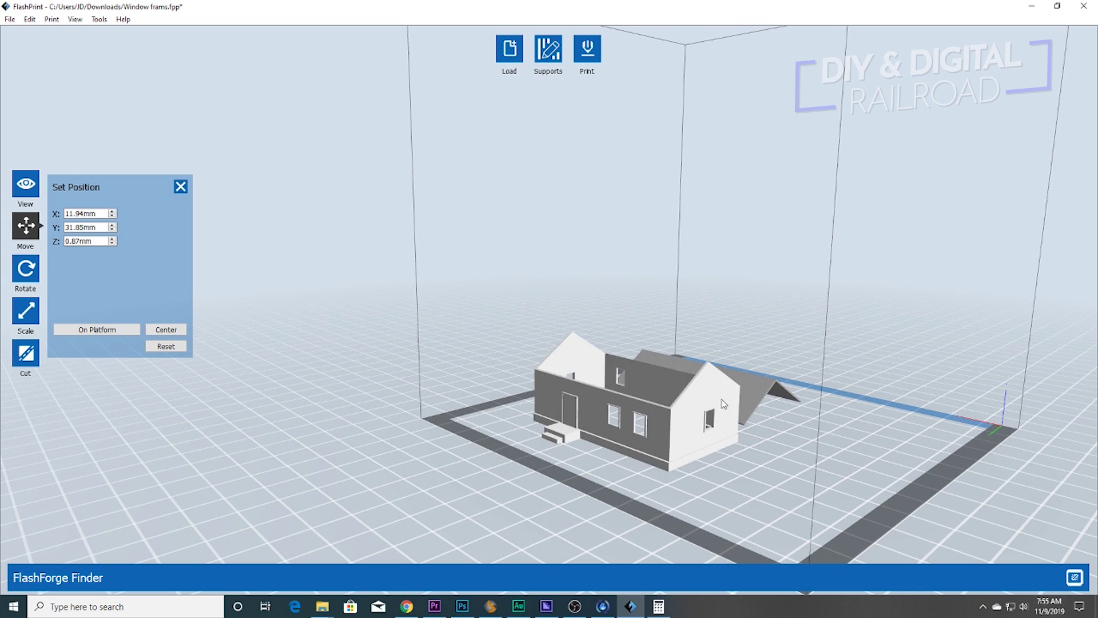
left_click_drag(758, 392, 830, 410)
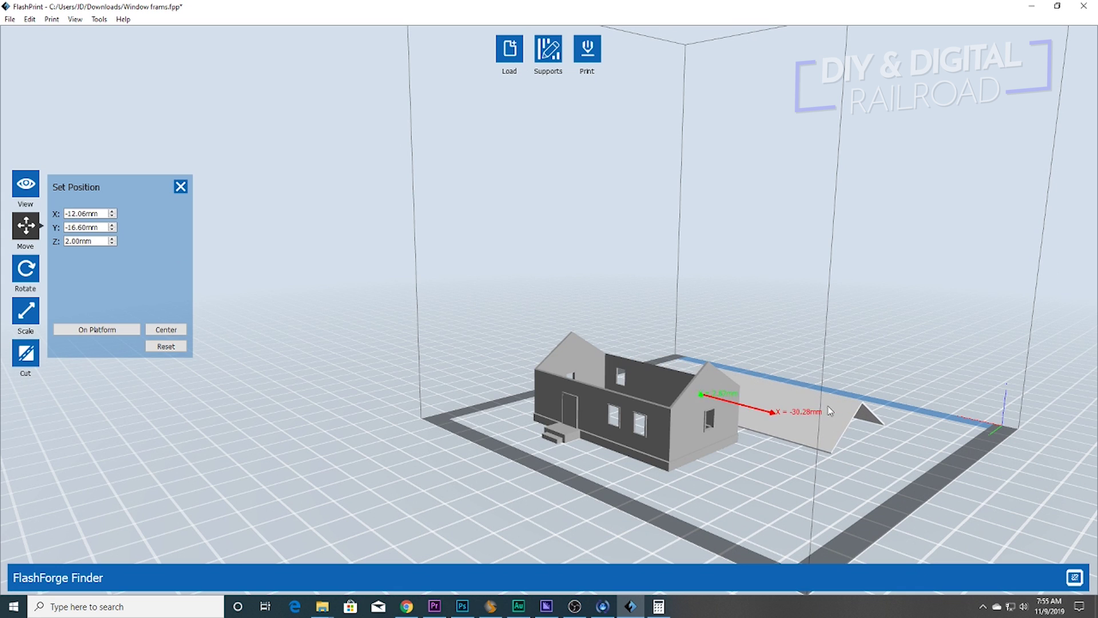
left_click_drag(737, 400, 769, 420)
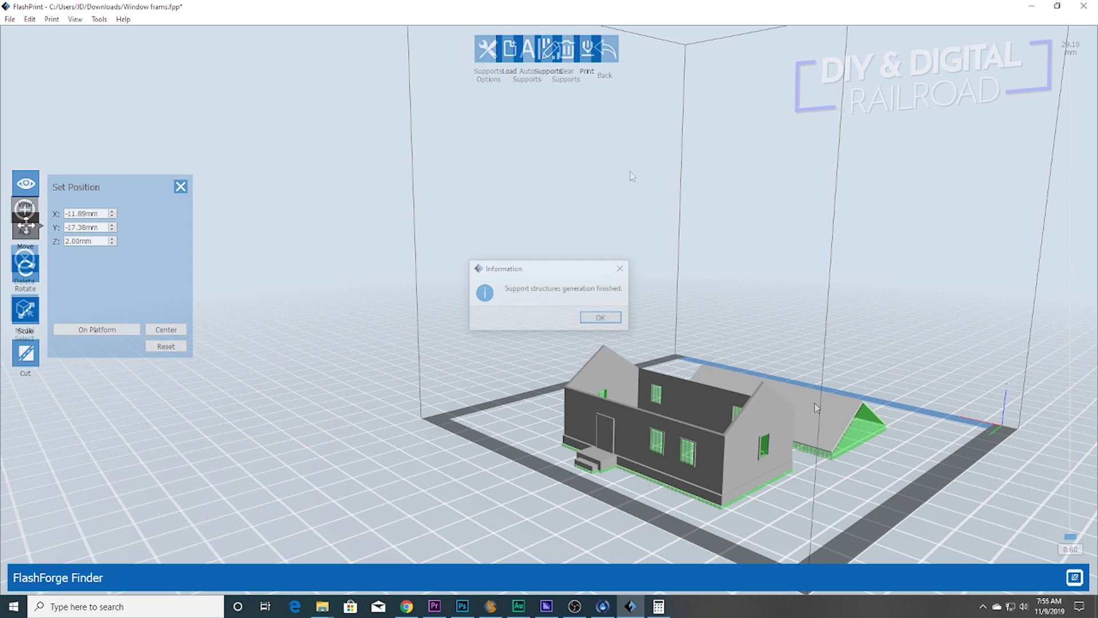
Step: Generate automatic supports for the house and roof and inspect them around the models
left_click(597, 316)
left_click_drag(754, 358, 401, 360)
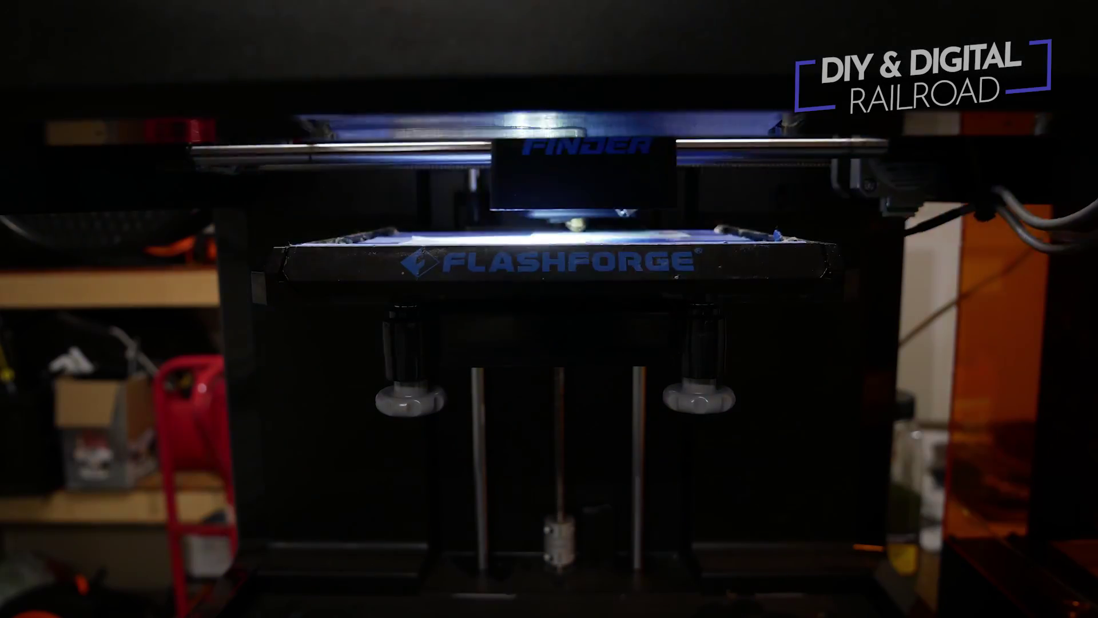